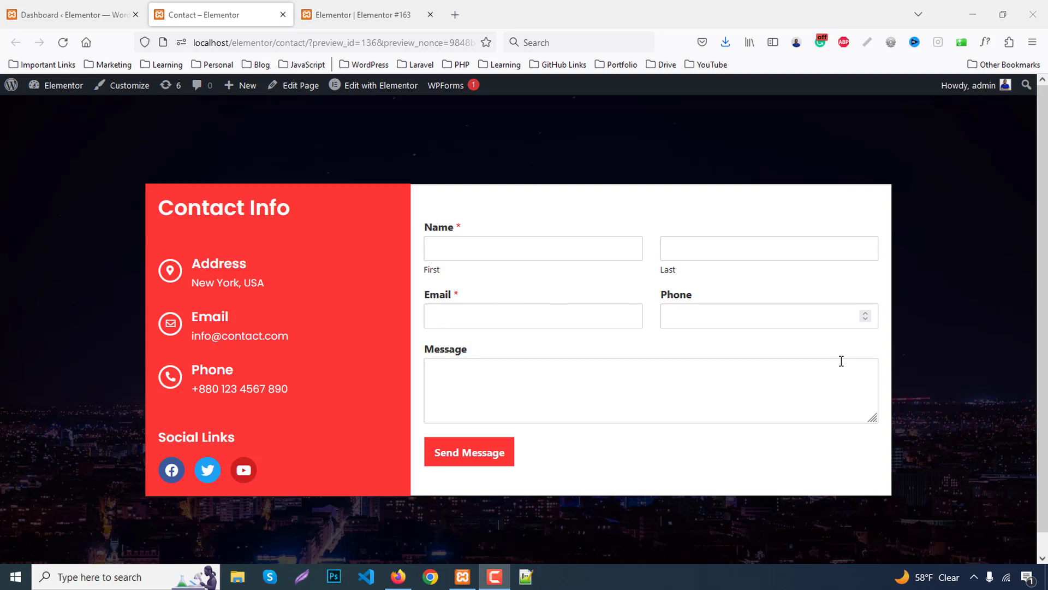
- Switch to the 'Elementor | Elementor #163' editor tab
click(381, 15)
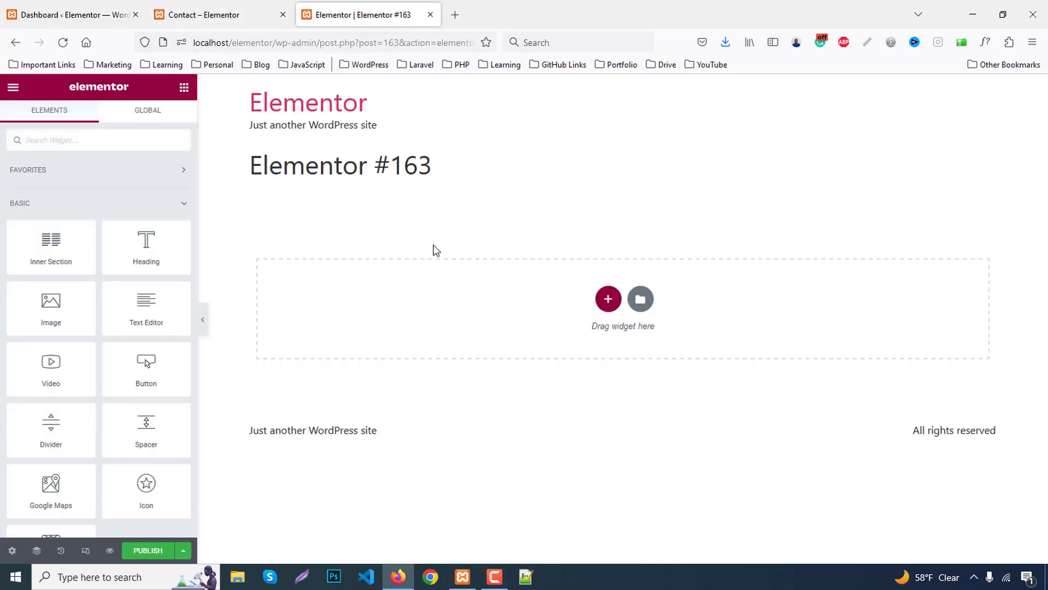
- Set the page layout to Elementor Canvas in Page Settings
click(12, 552)
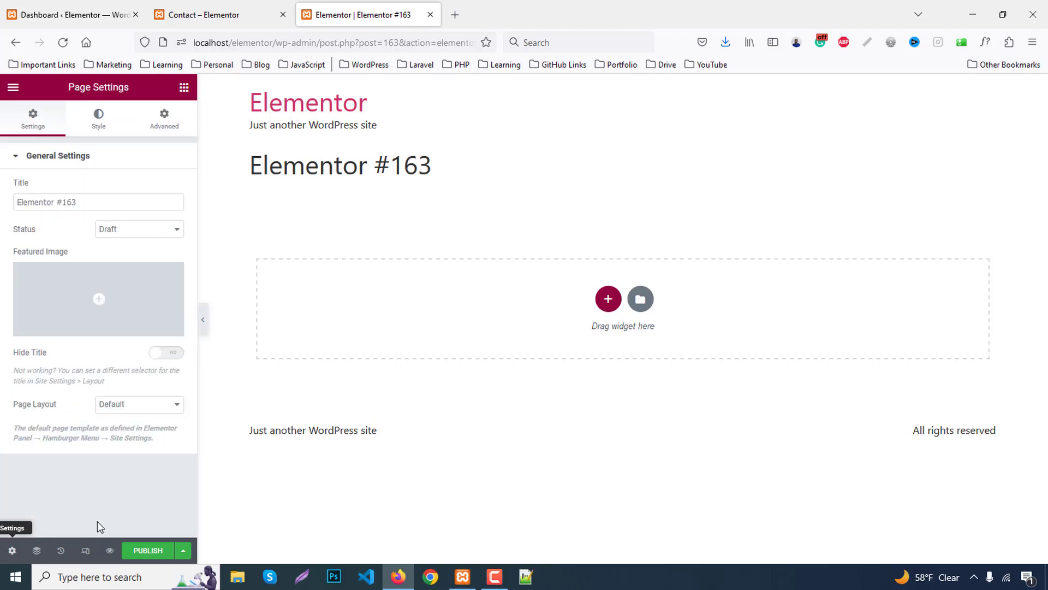
click(138, 410)
click(140, 439)
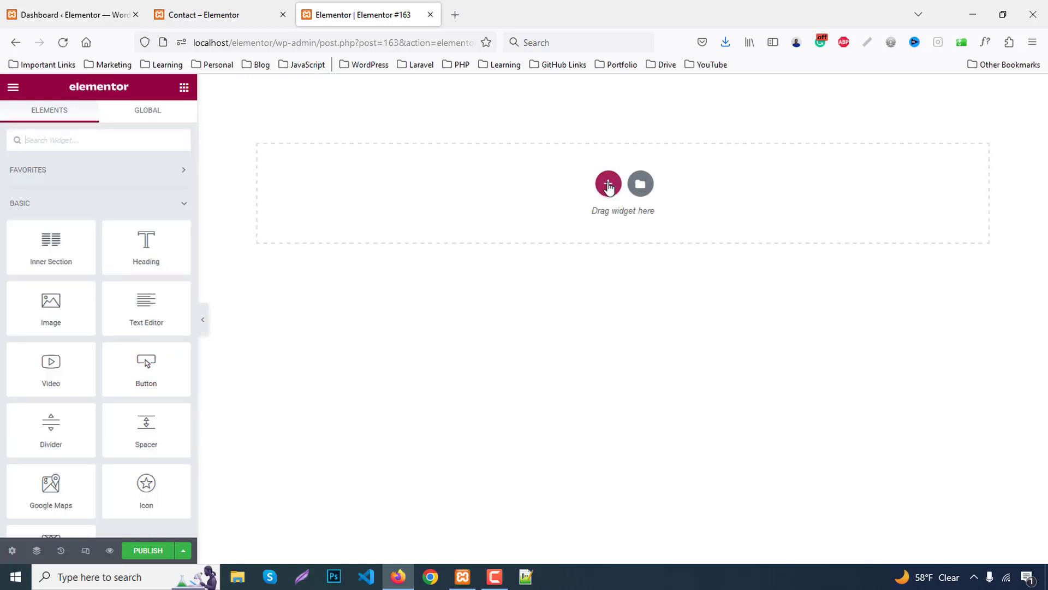
- Add a one-column section with Fit To Screen height
click(608, 186)
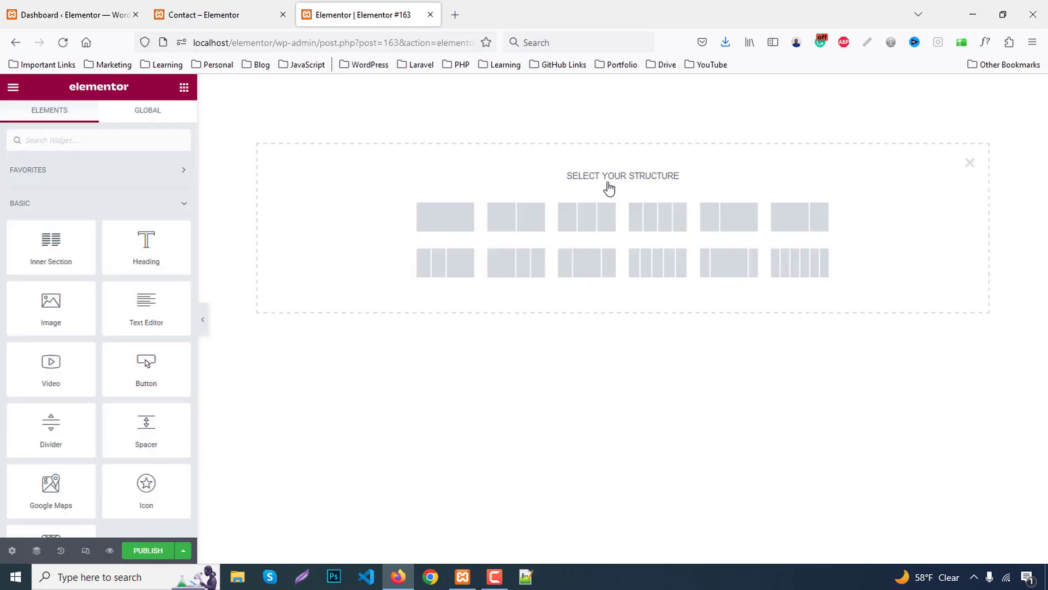
click(455, 226)
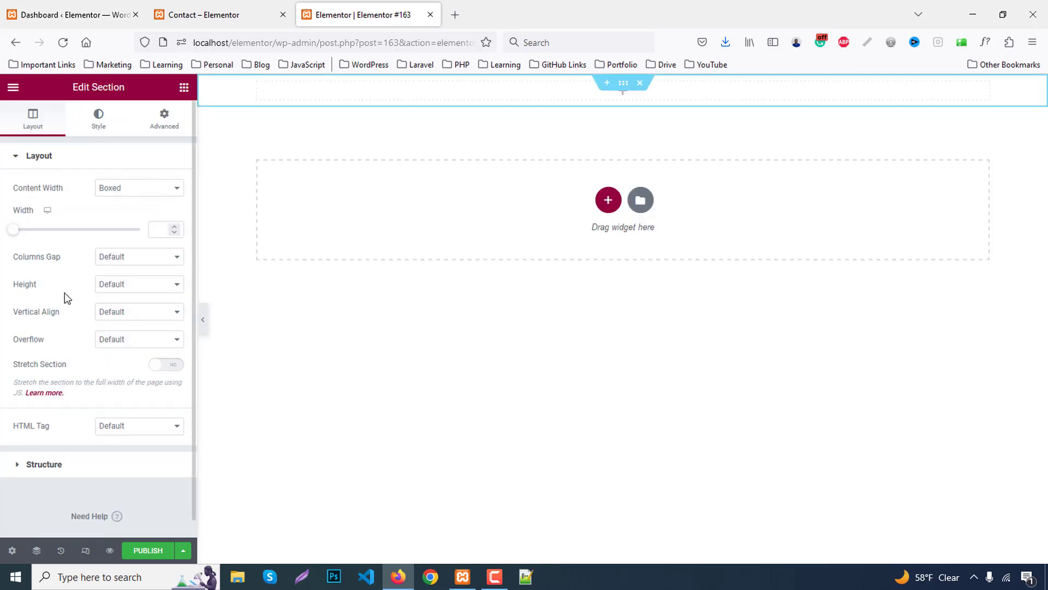
click(136, 285)
click(127, 319)
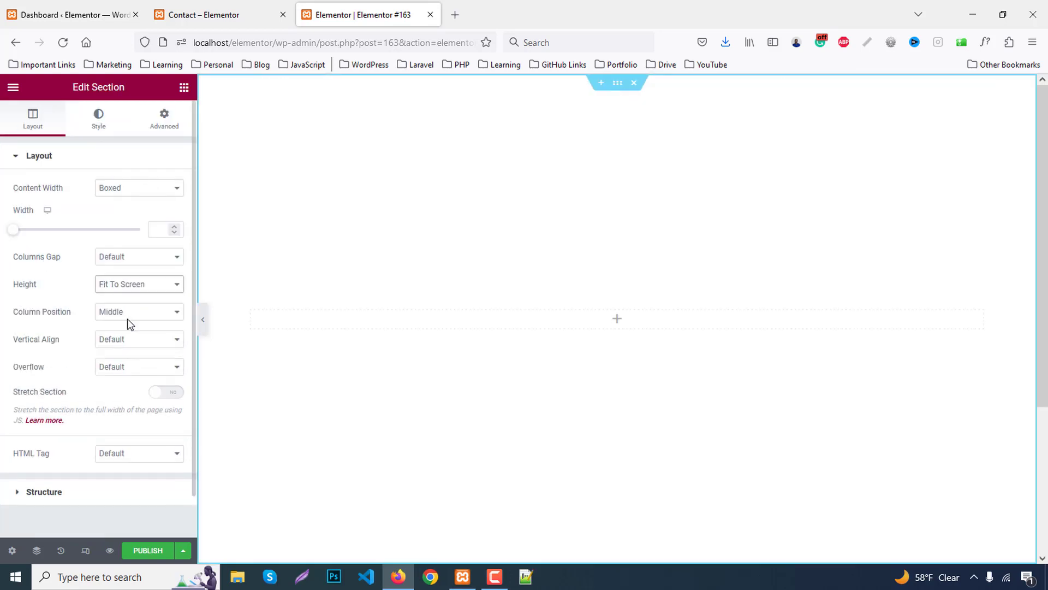
click(98, 124)
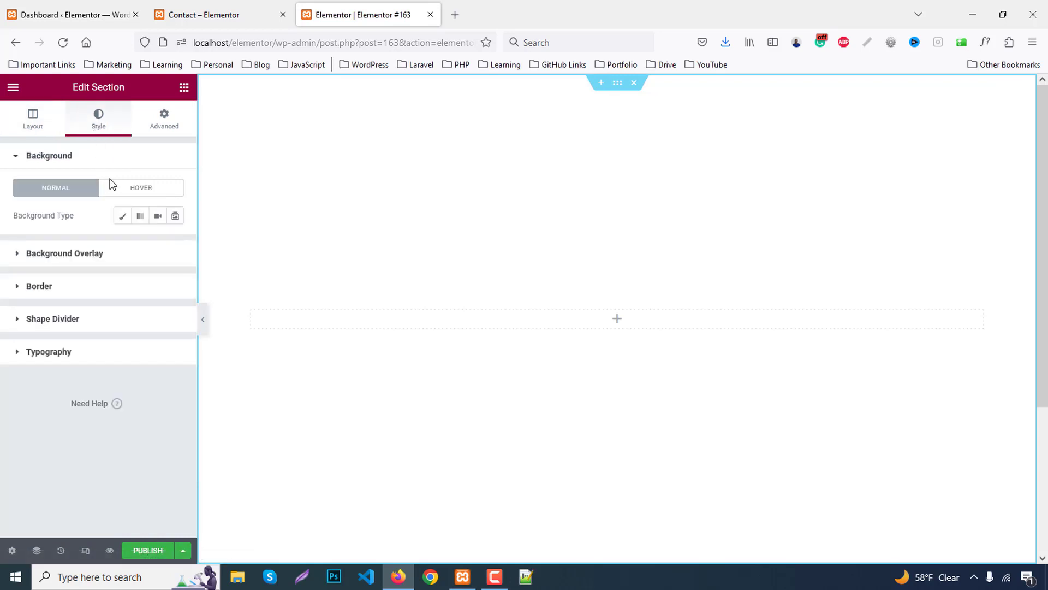
- Give the section a classic city-night background image, Center Center position, Cover size
click(122, 218)
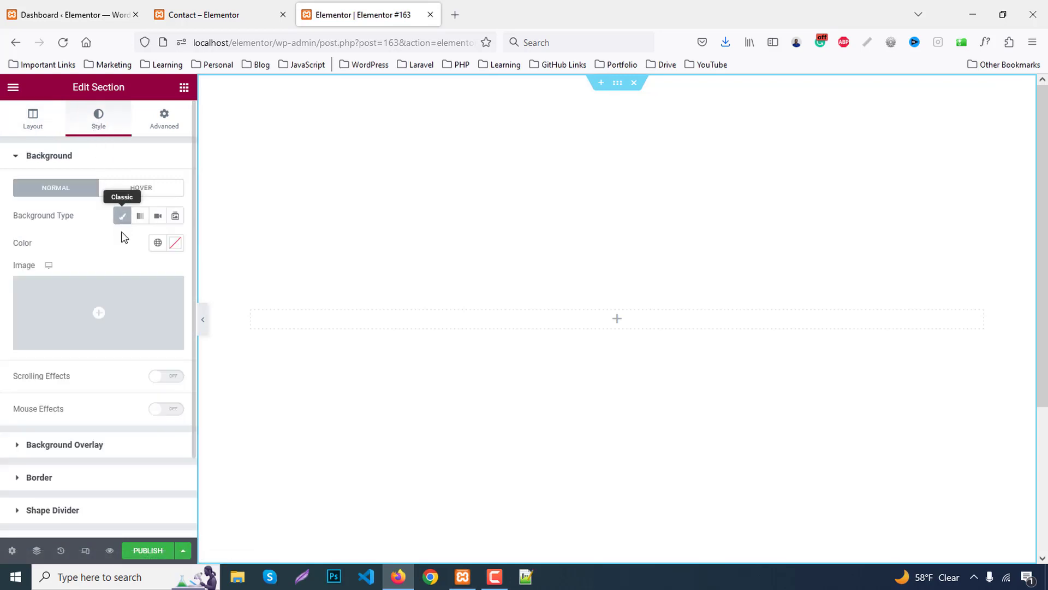
click(113, 313)
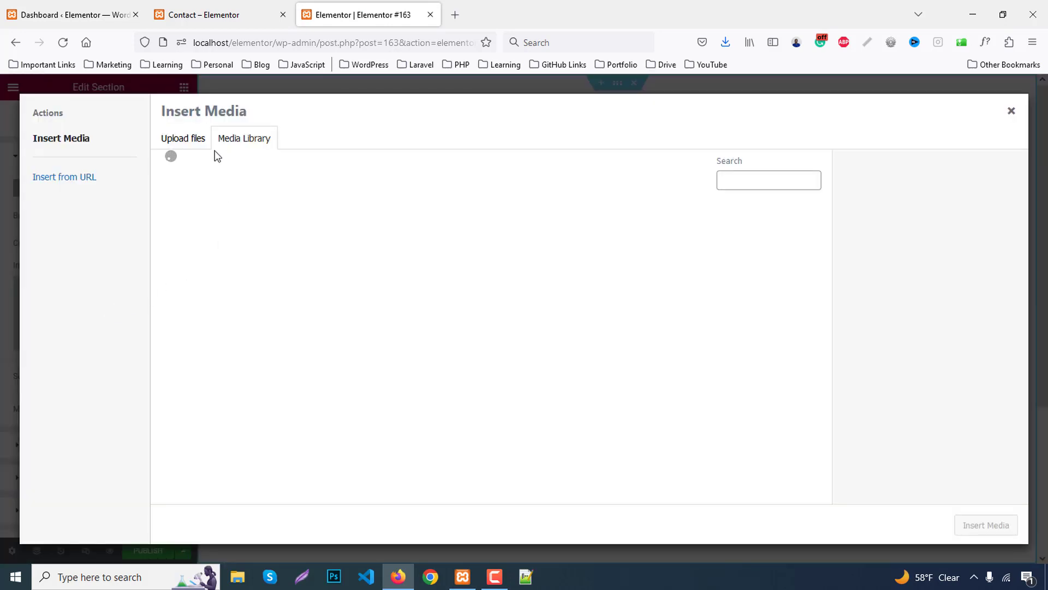
click(205, 242)
click(985, 525)
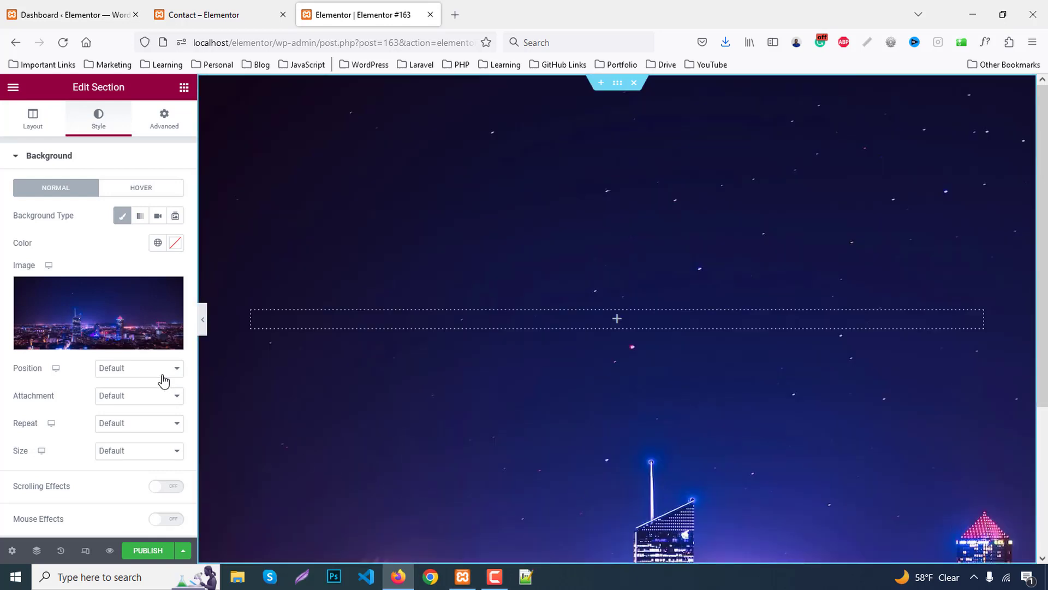
click(133, 366)
click(126, 401)
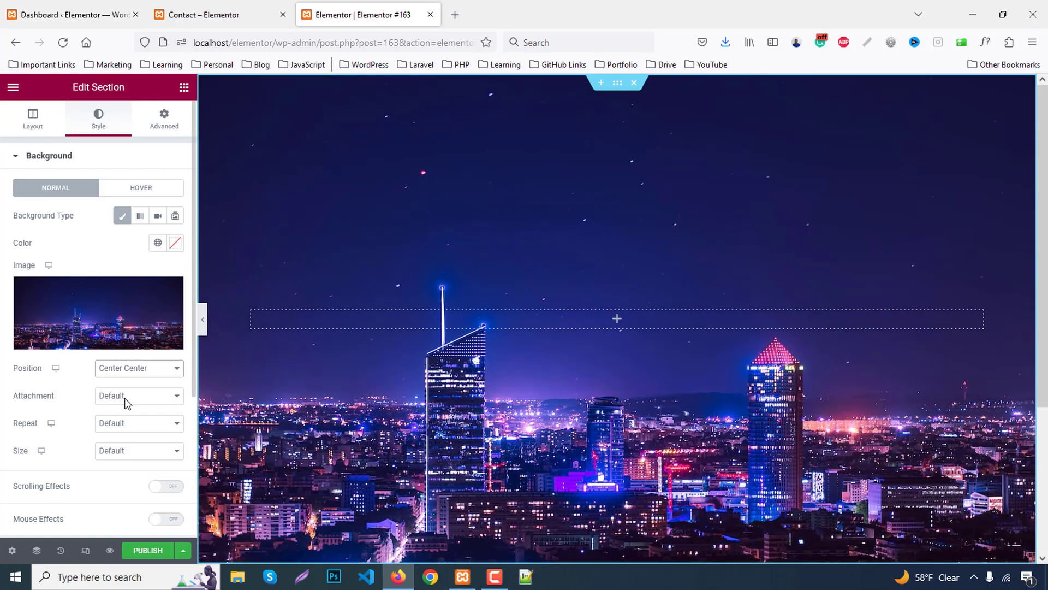
click(128, 458)
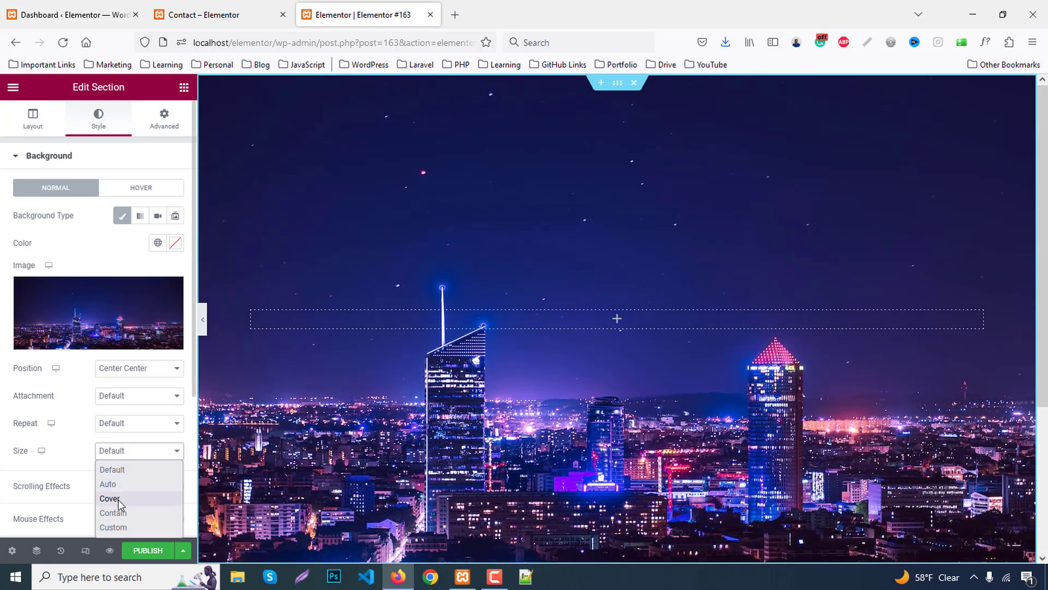
click(112, 483)
- Add a classic black #000000 background overlay at 0.75 opacity
scroll(87, 241, down, 3)
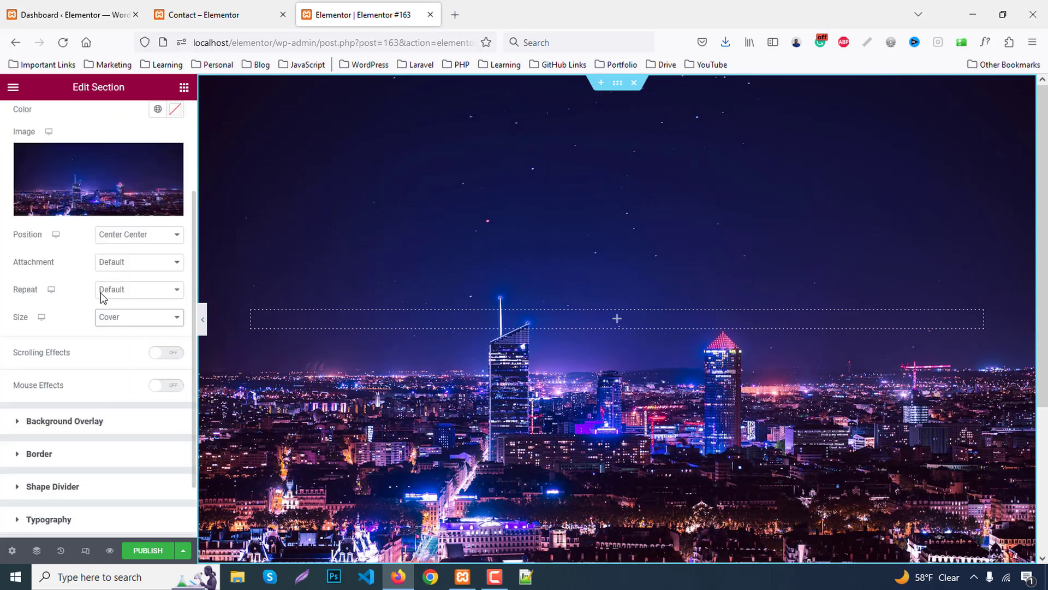
scroll(98, 314, down, 2)
click(104, 344)
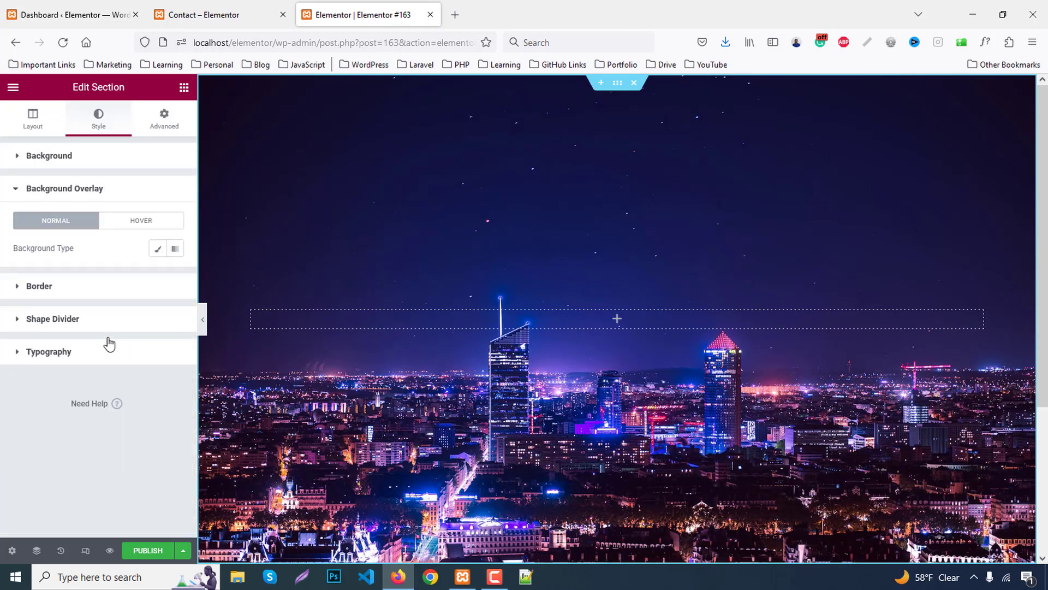
click(157, 248)
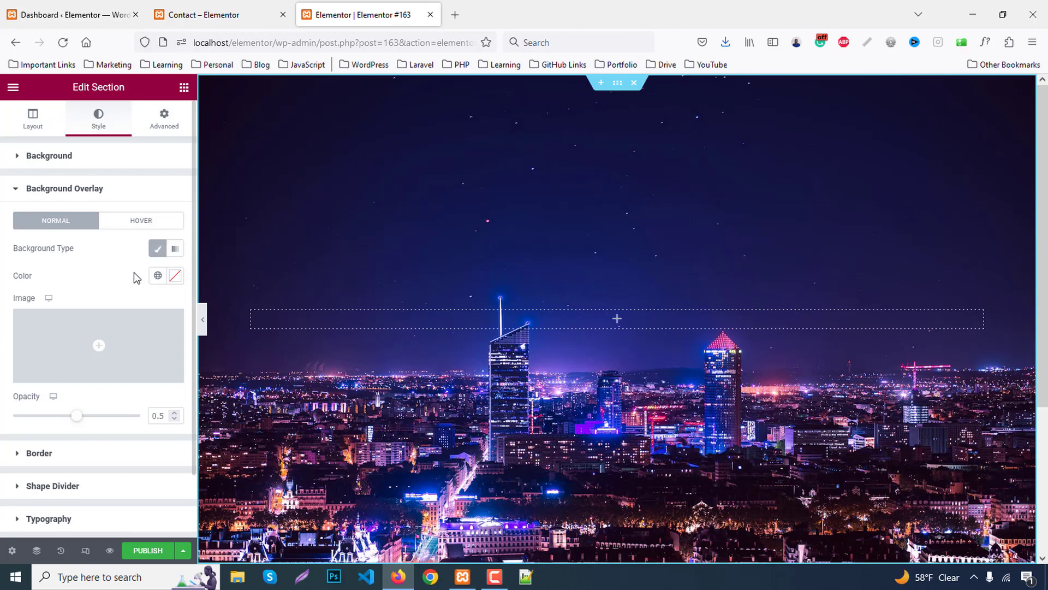
click(174, 275)
click(26, 434)
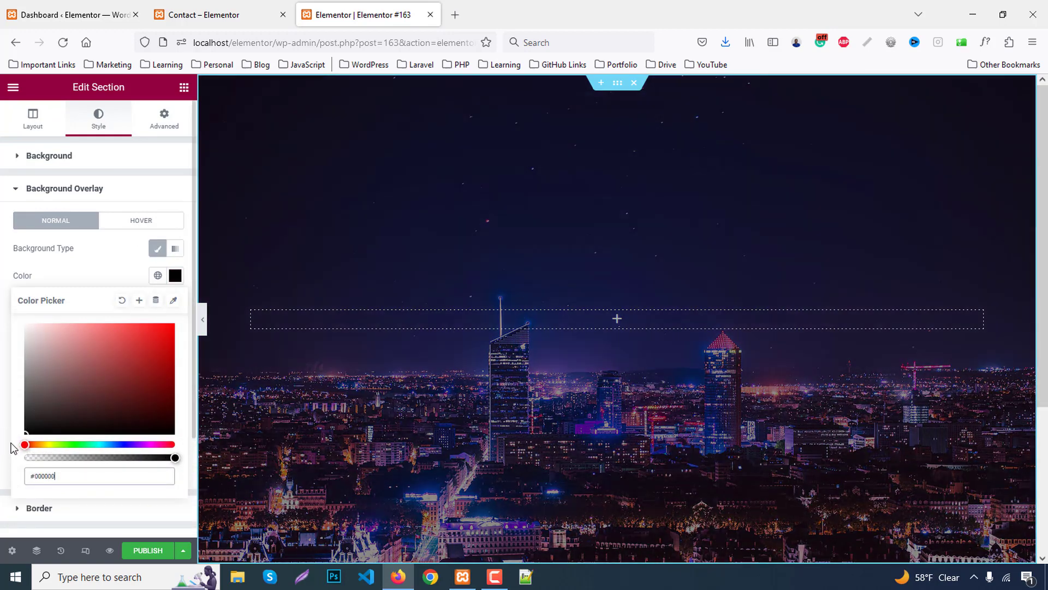
click(175, 275)
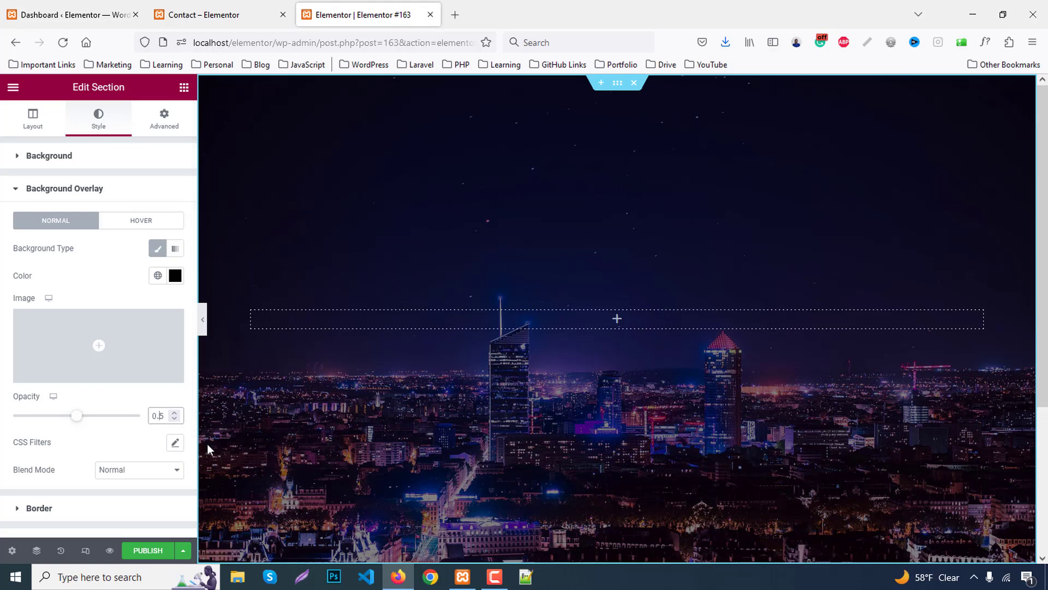
text(7)
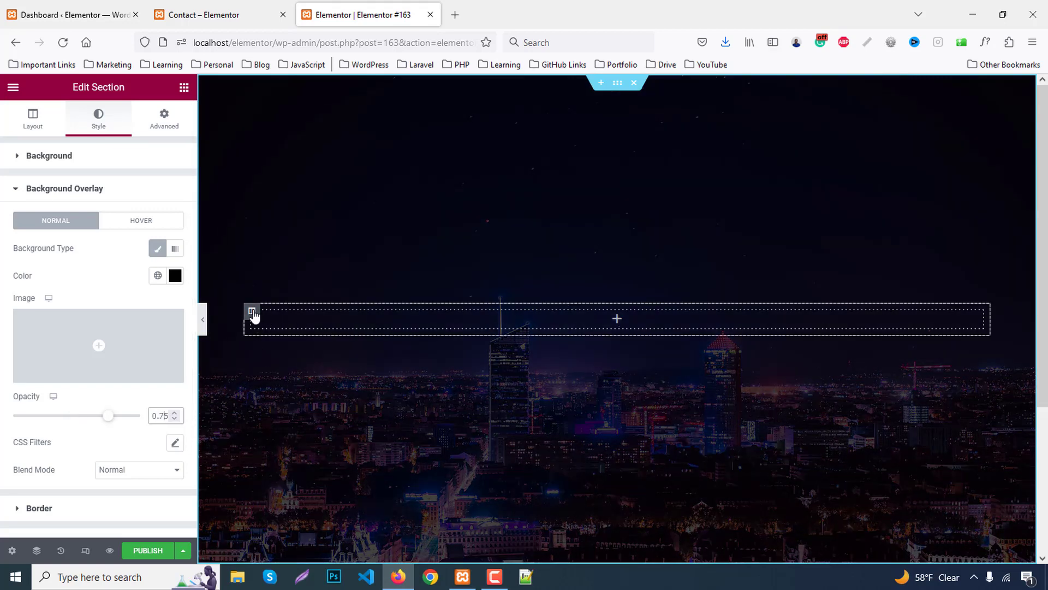
right_click(253, 315)
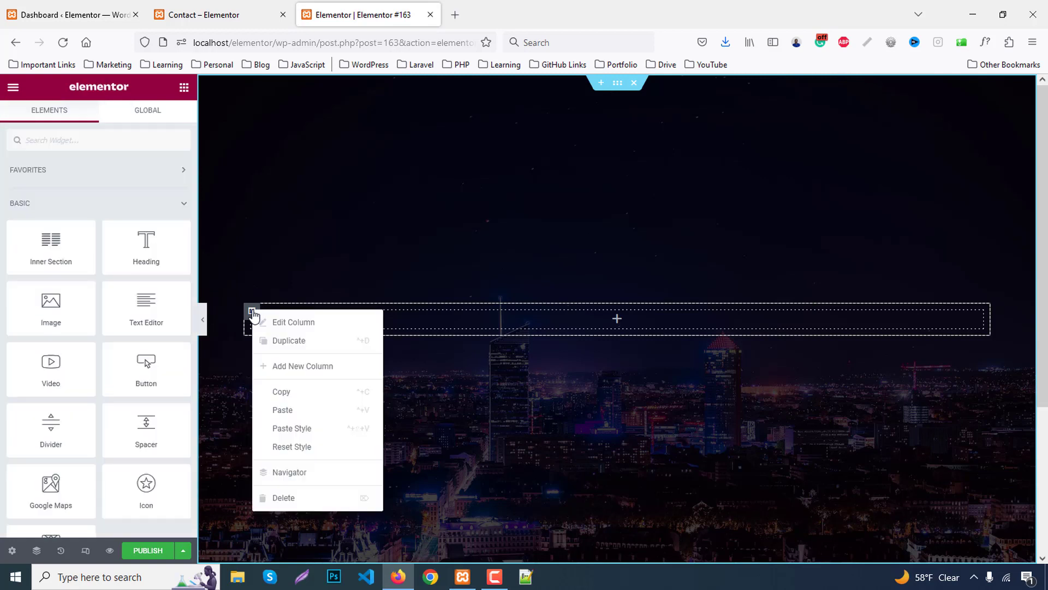
- Duplicate the column and give the left column a classic #ff3636 red background
click(287, 343)
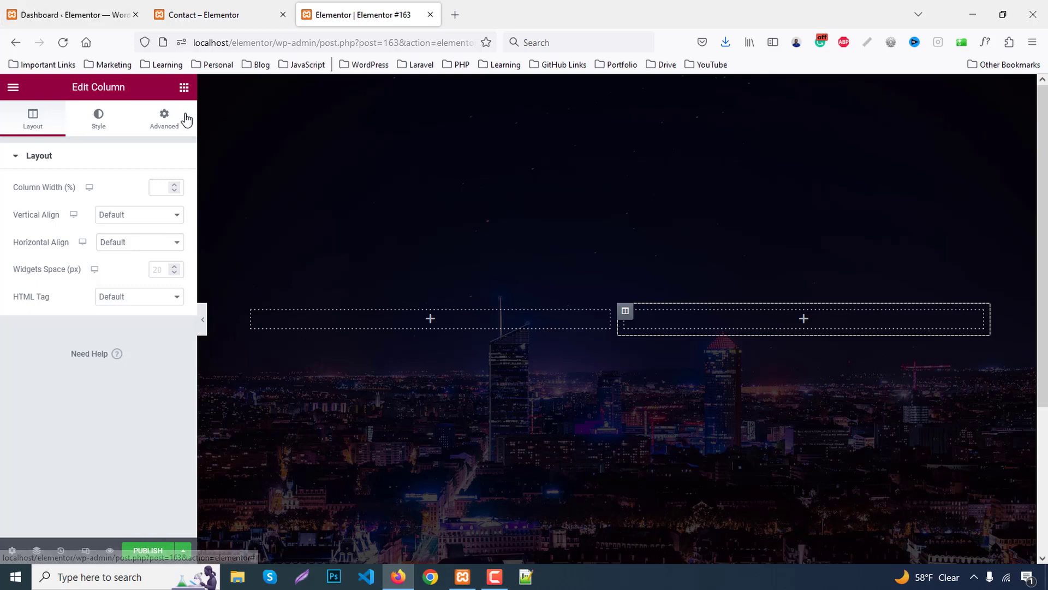
click(183, 88)
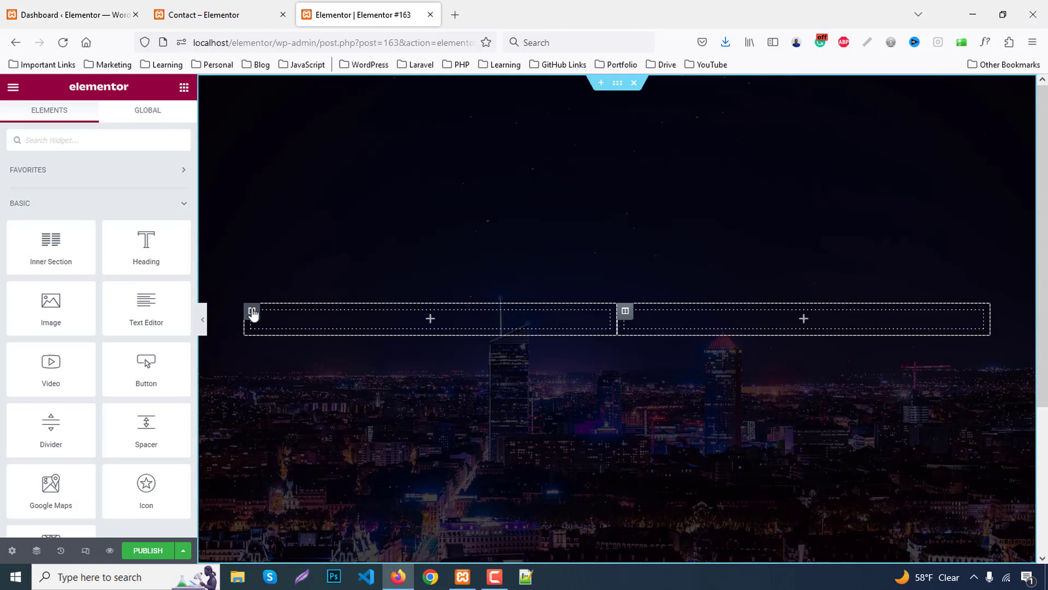
click(252, 313)
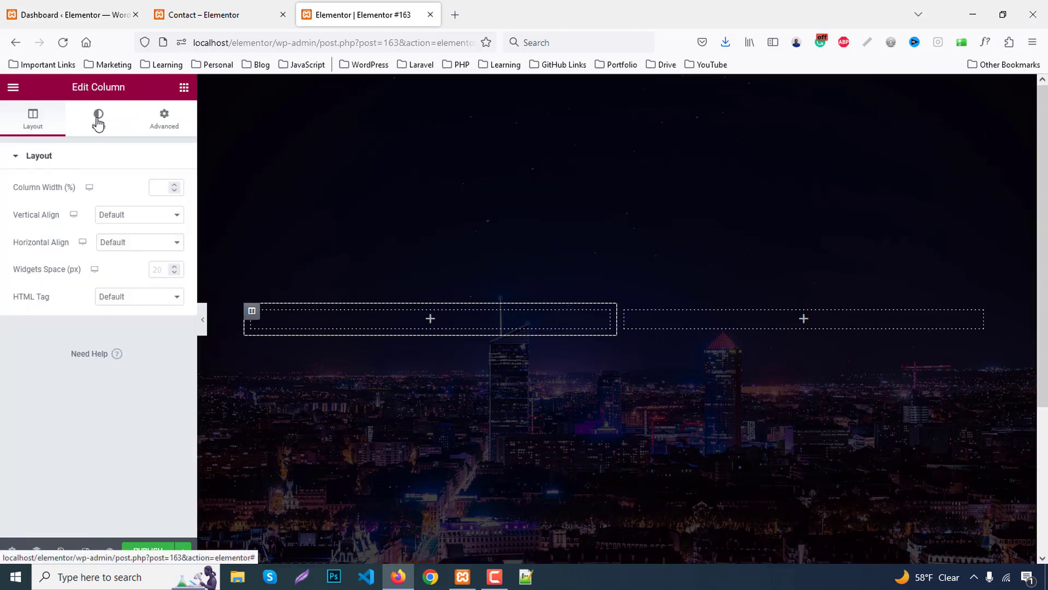
click(98, 119)
click(139, 216)
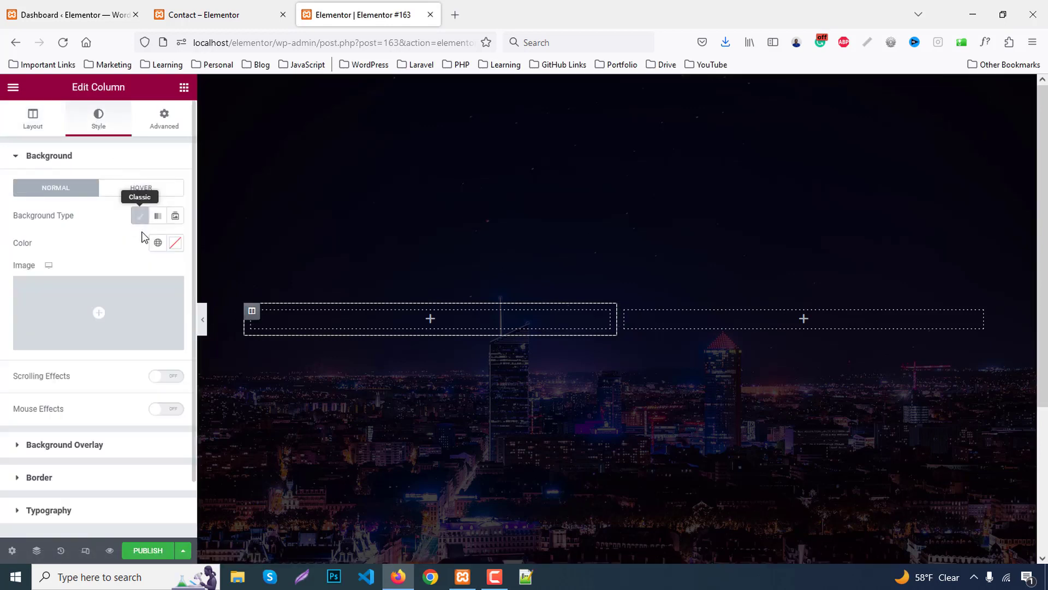
click(175, 244)
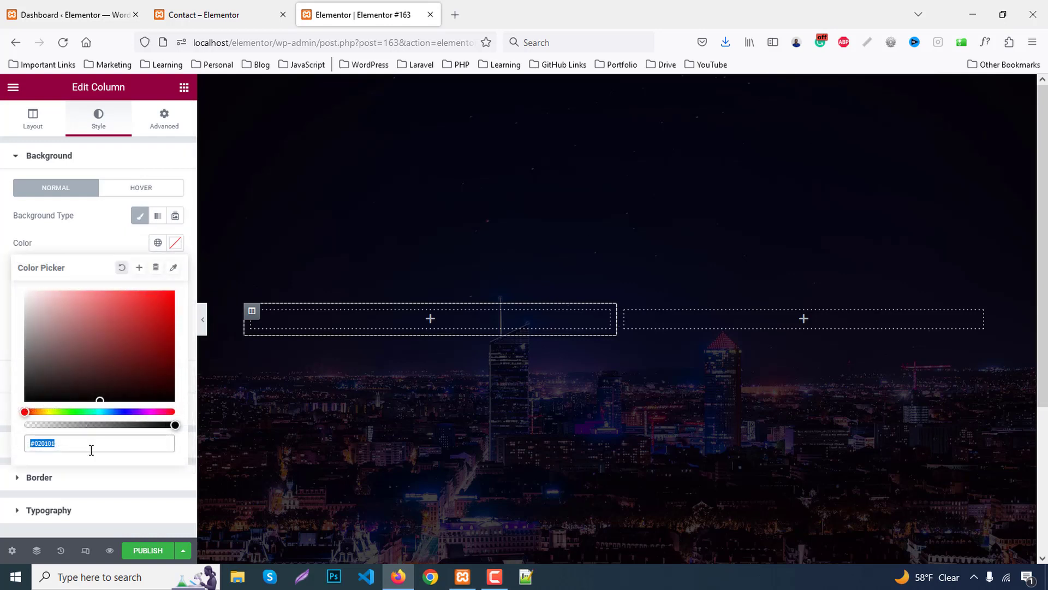
text(ff3636)
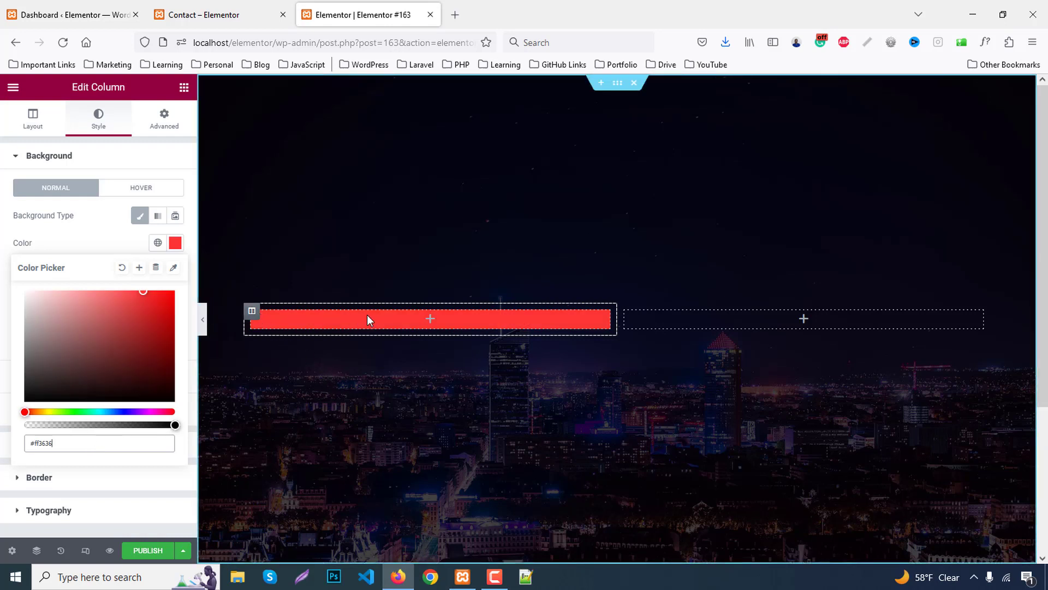
- Set the left column's padding to 25 px on every side
click(165, 118)
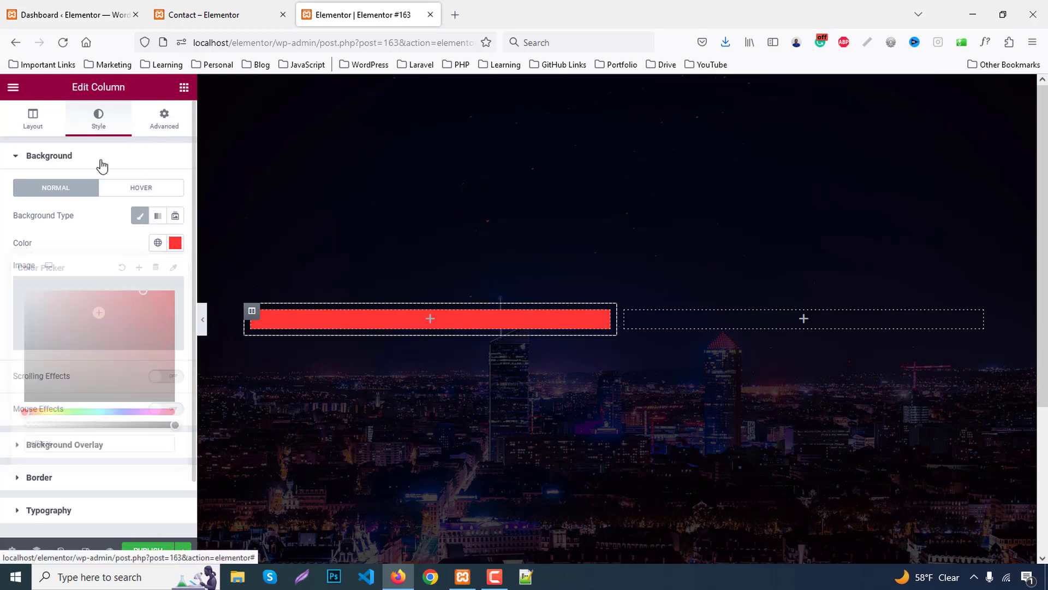
click(25, 255)
text(25)
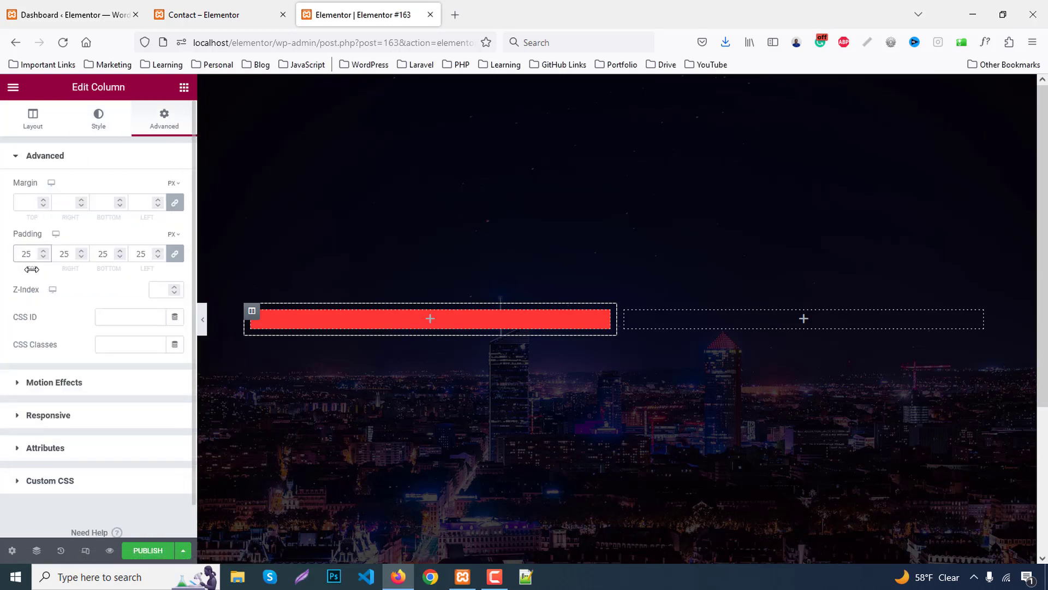
click(184, 89)
- Add a Heading widget to the red column reading 'contact info'
drag(143, 244, 387, 317)
triple_click(129, 206)
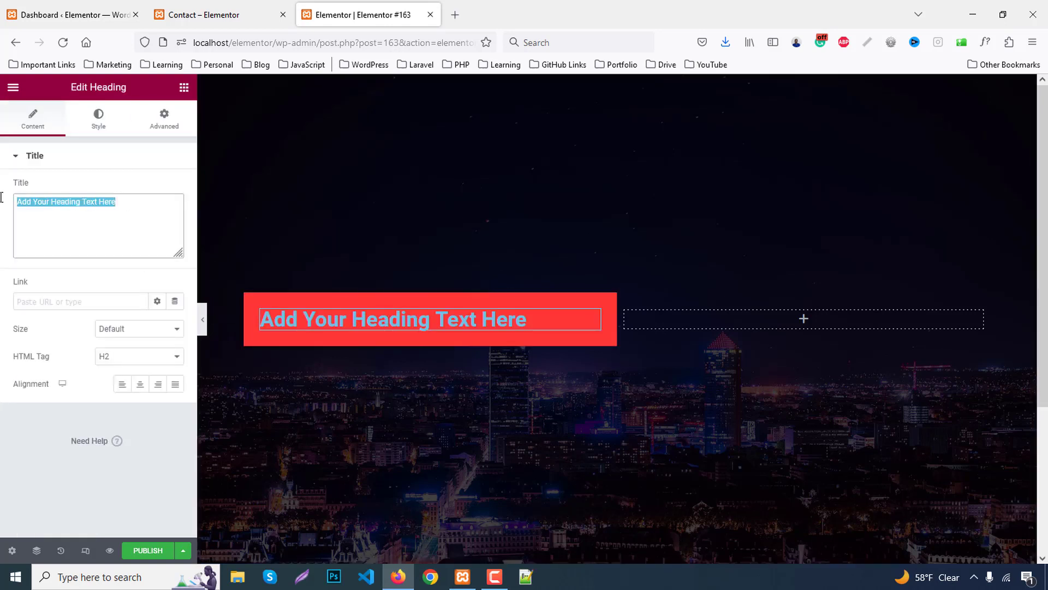
text(conta)
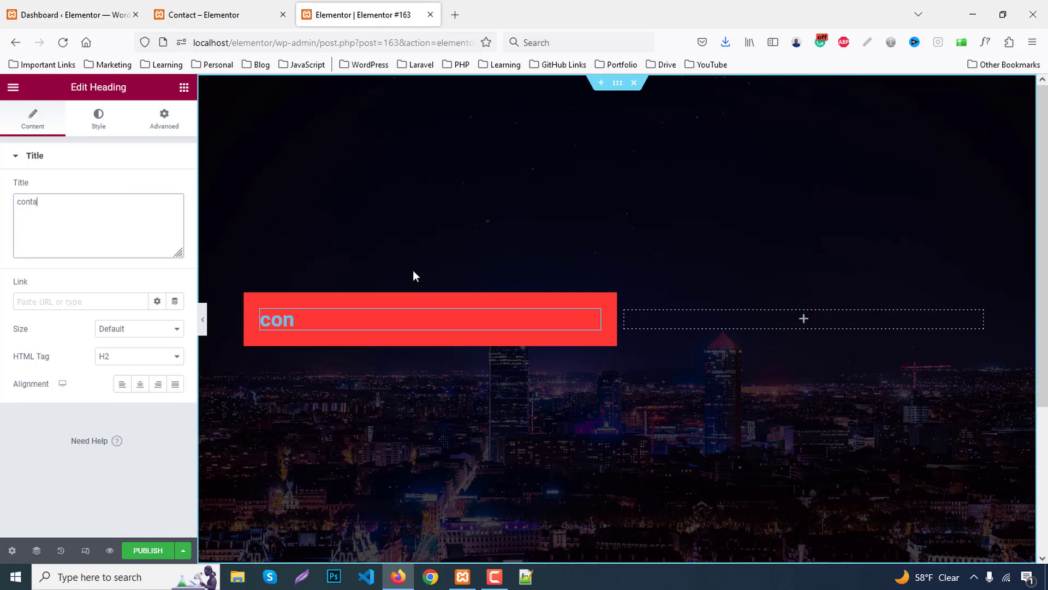
text(ct info)
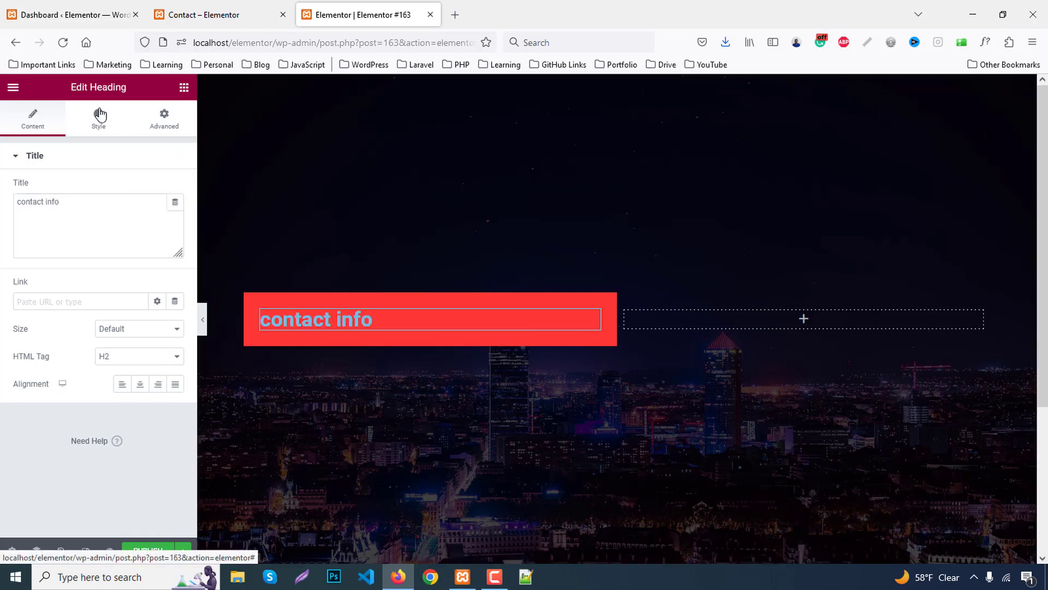
- Style the heading as white Poppins text with Capitalize transform
click(89, 128)
click(175, 188)
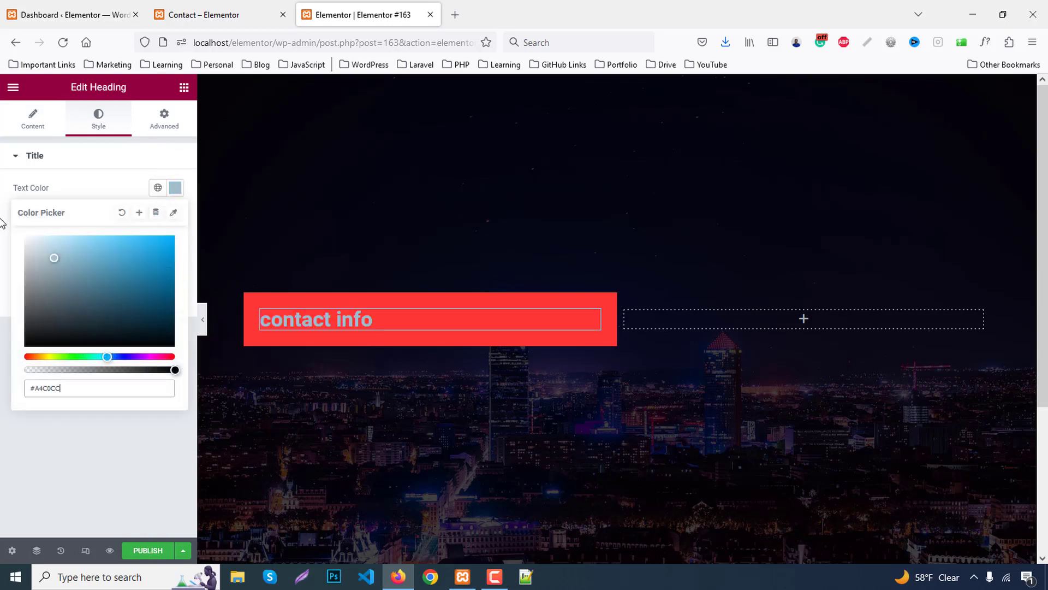
click(175, 190)
click(175, 215)
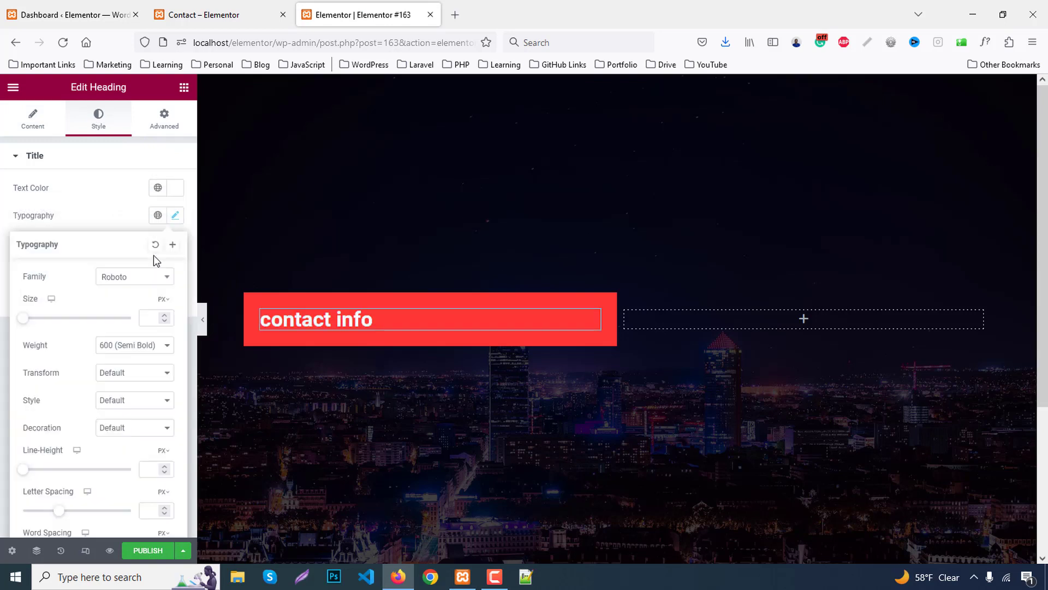
click(130, 277)
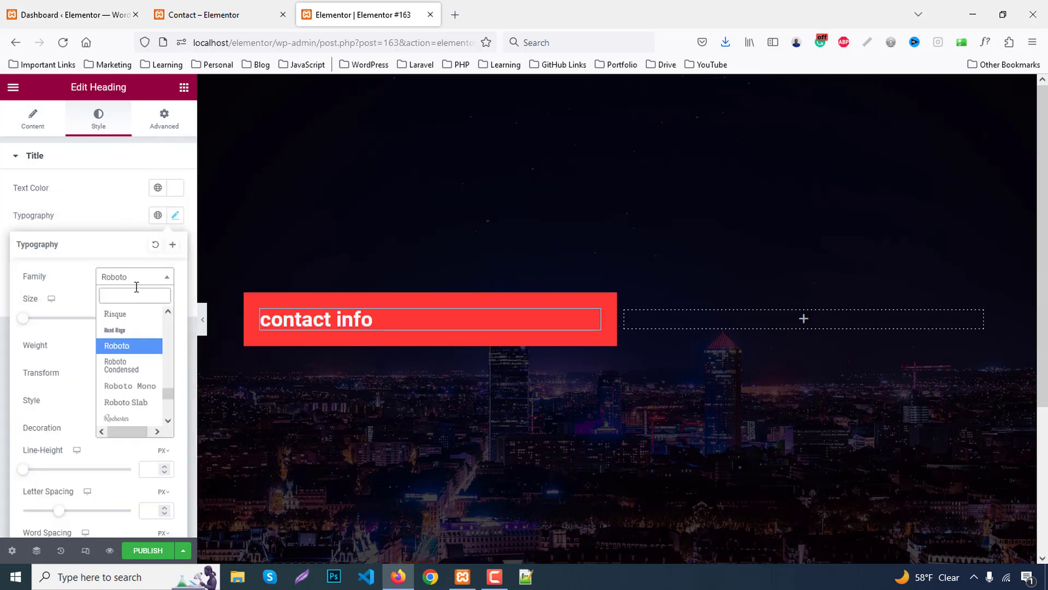
text(popp)
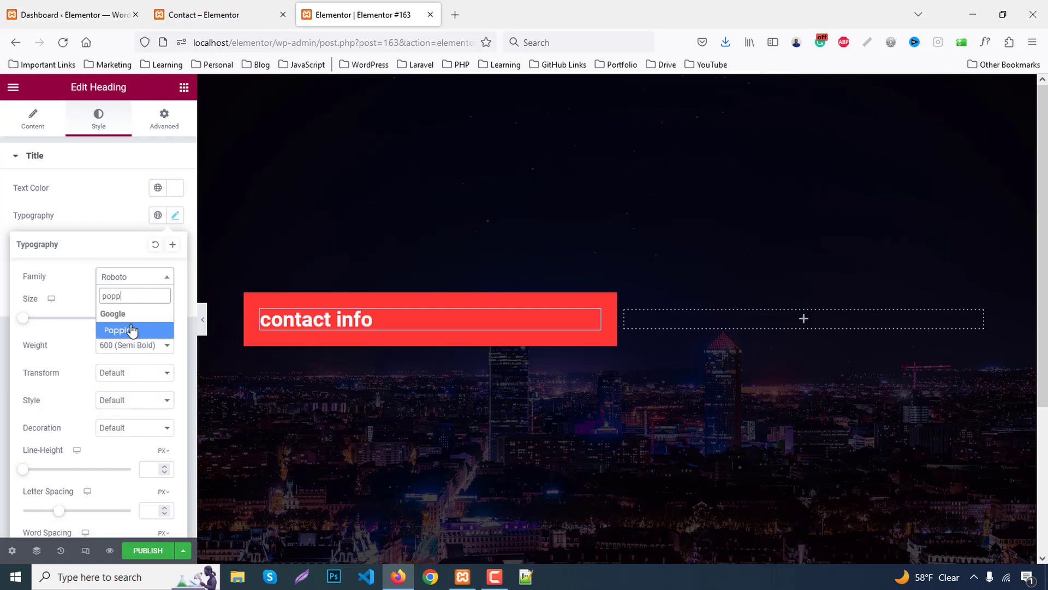
click(125, 331)
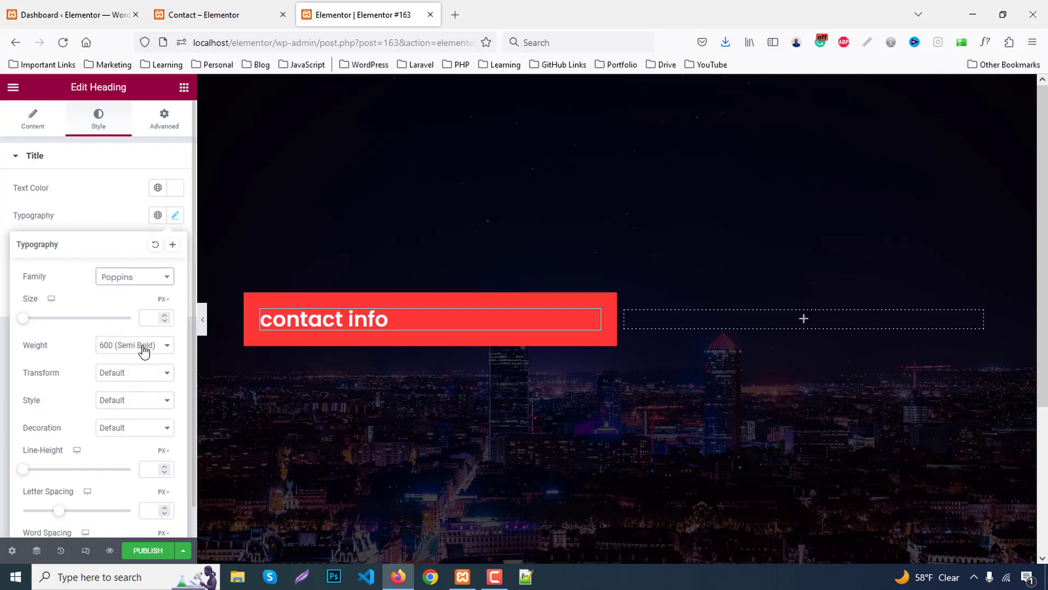
click(116, 378)
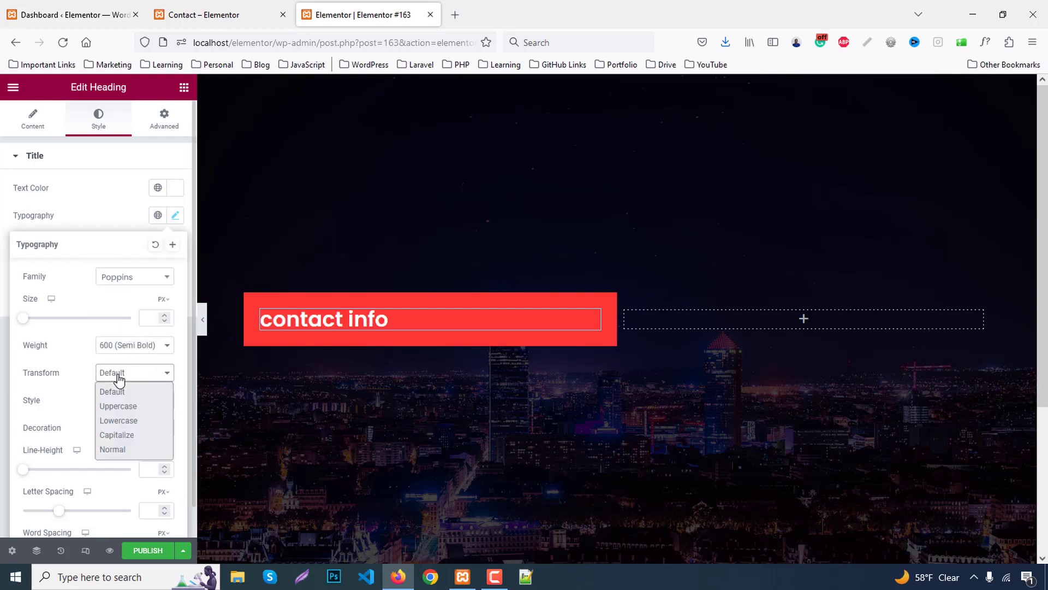
click(116, 434)
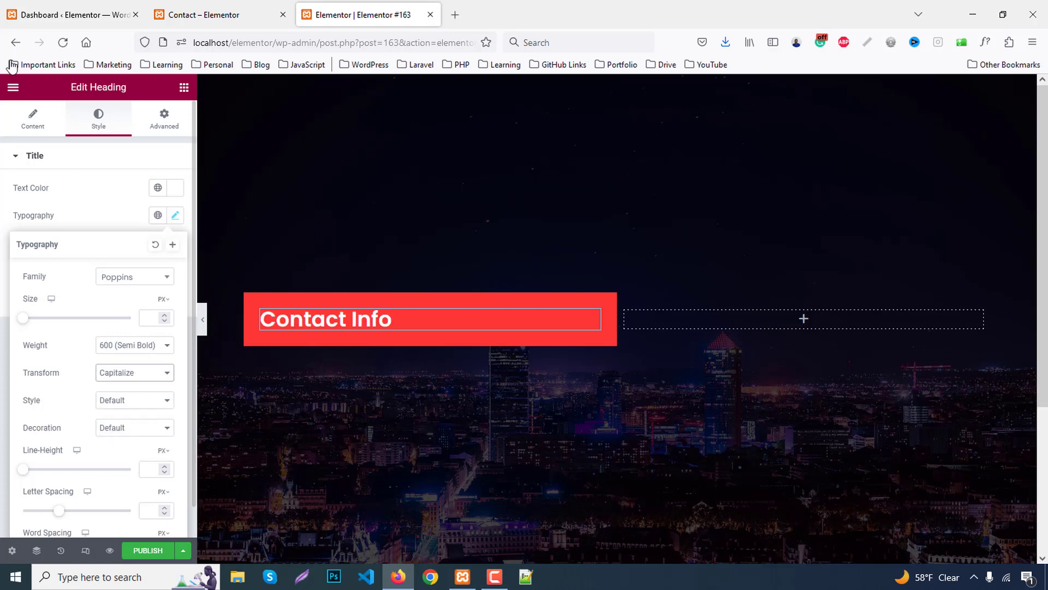
- Check the live Contact page preview, then return to the editor
key(ctrl+Tab)
click(213, 18)
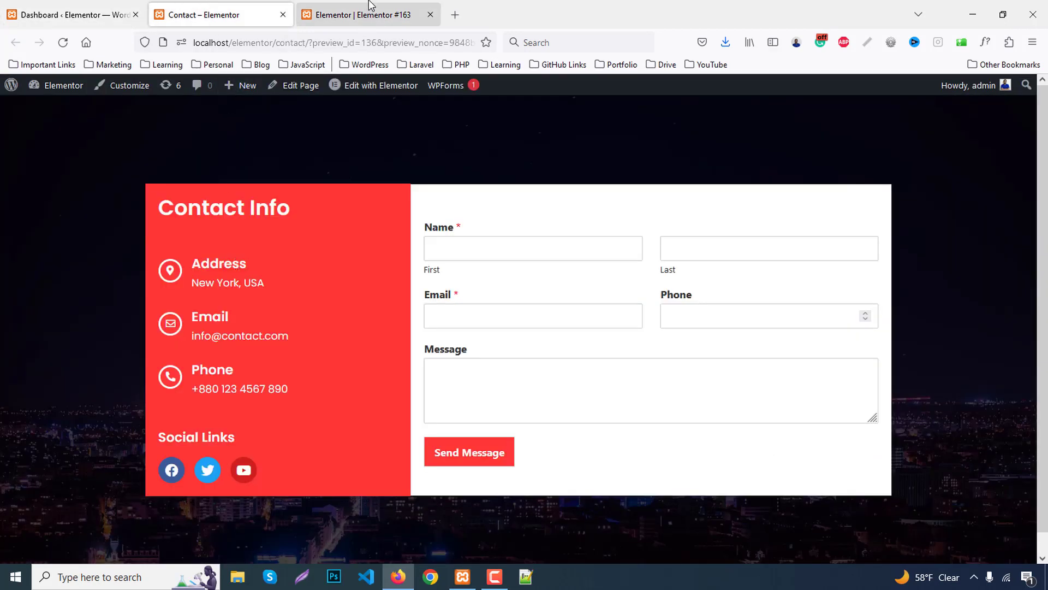
key(ctrl+Tab)
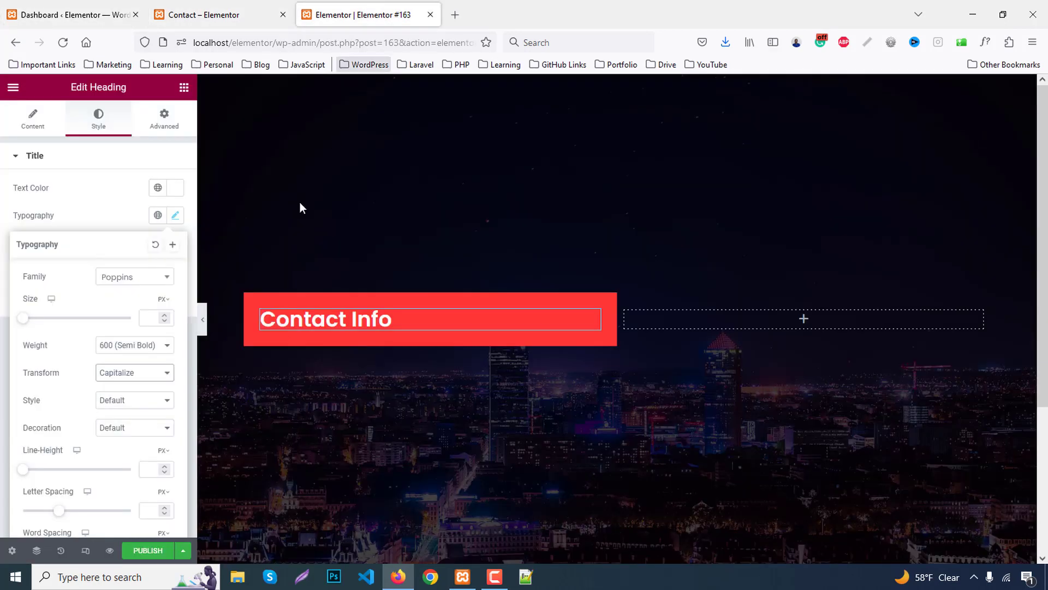
click(184, 90)
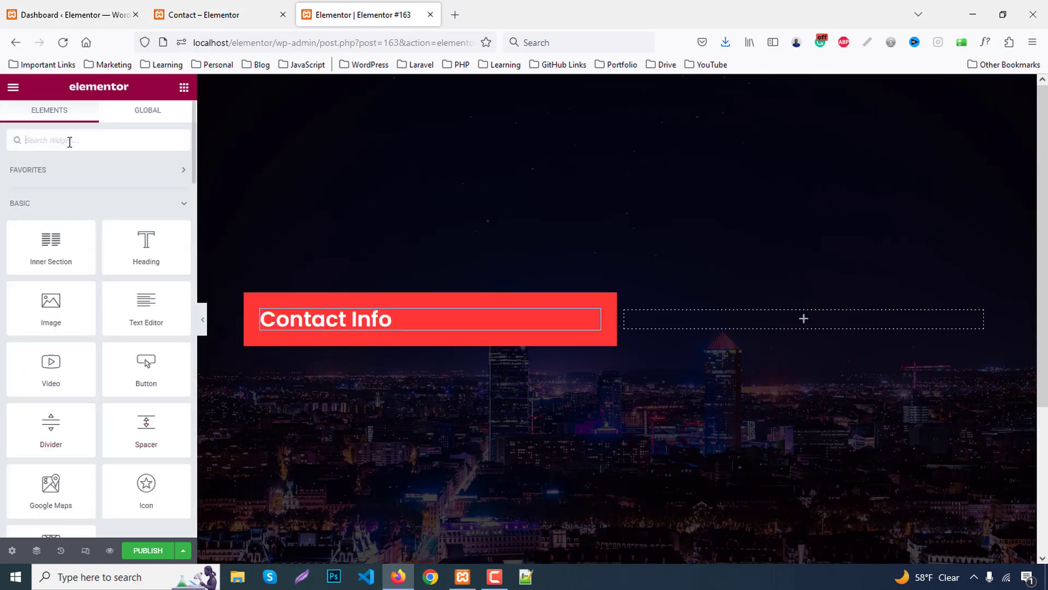
- Add an Icon Box under the heading with the Map Marker icon
text(icon)
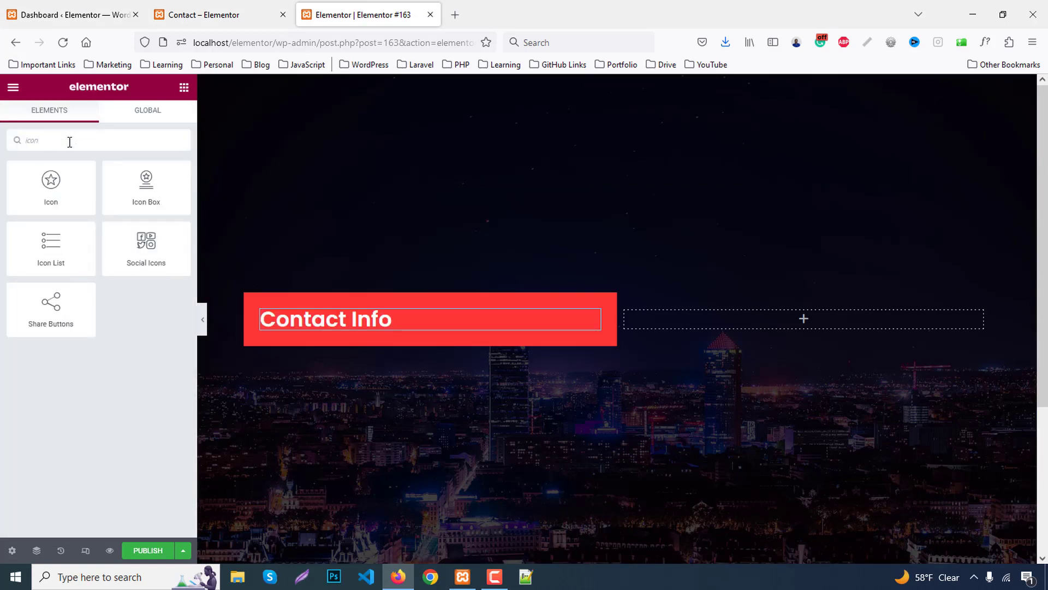
drag(147, 190, 383, 354)
click(101, 239)
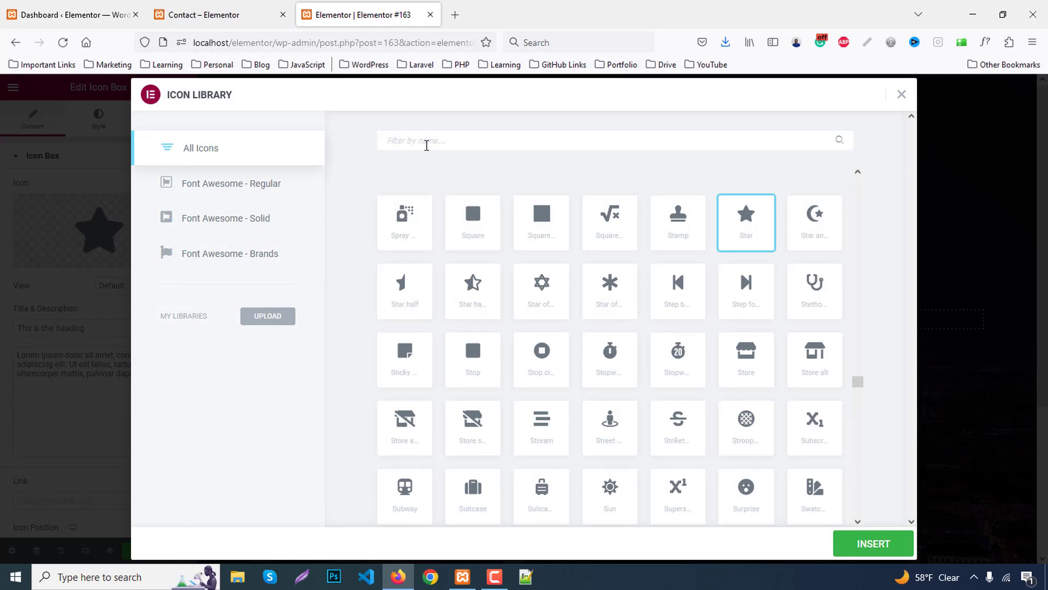
click(426, 141)
text(map)
click(755, 221)
click(872, 543)
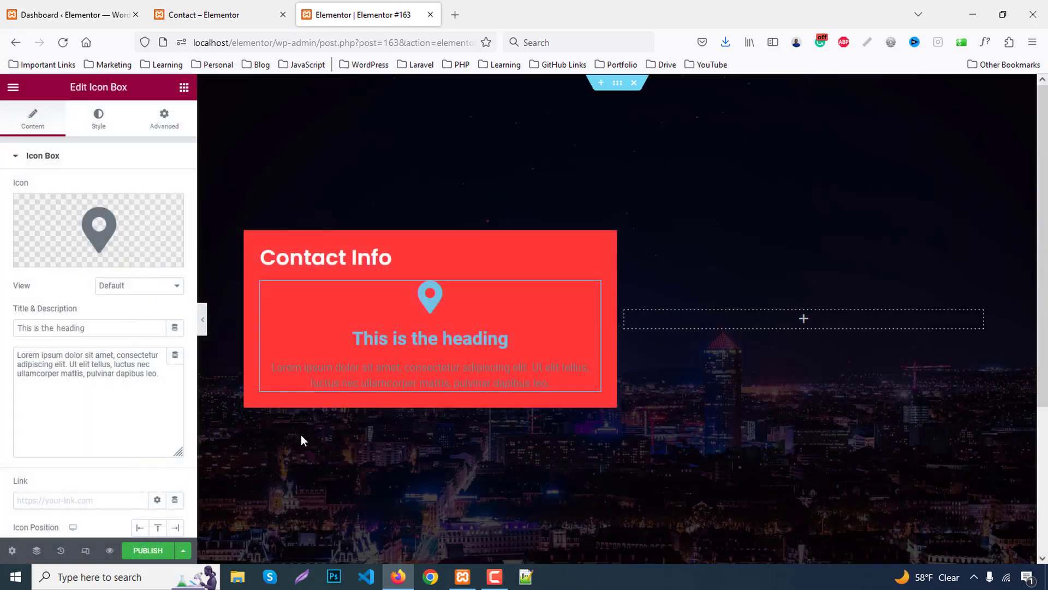
- Set title 'address', description 'New York, USA', icon position Left, view Framed
triple_click(125, 327)
text(address)
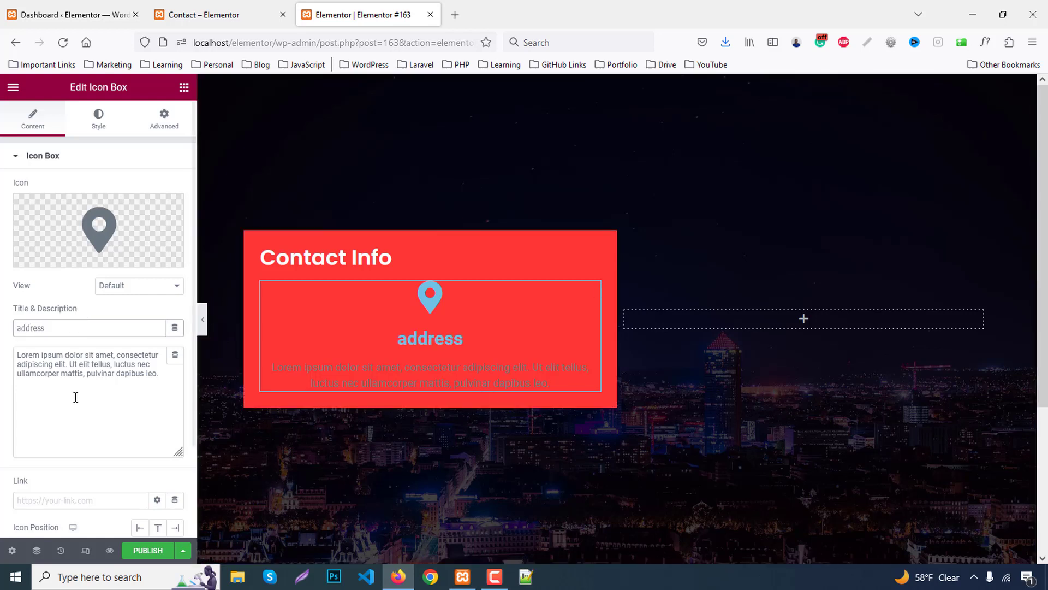
triple_click(74, 374)
text(New York, USA)
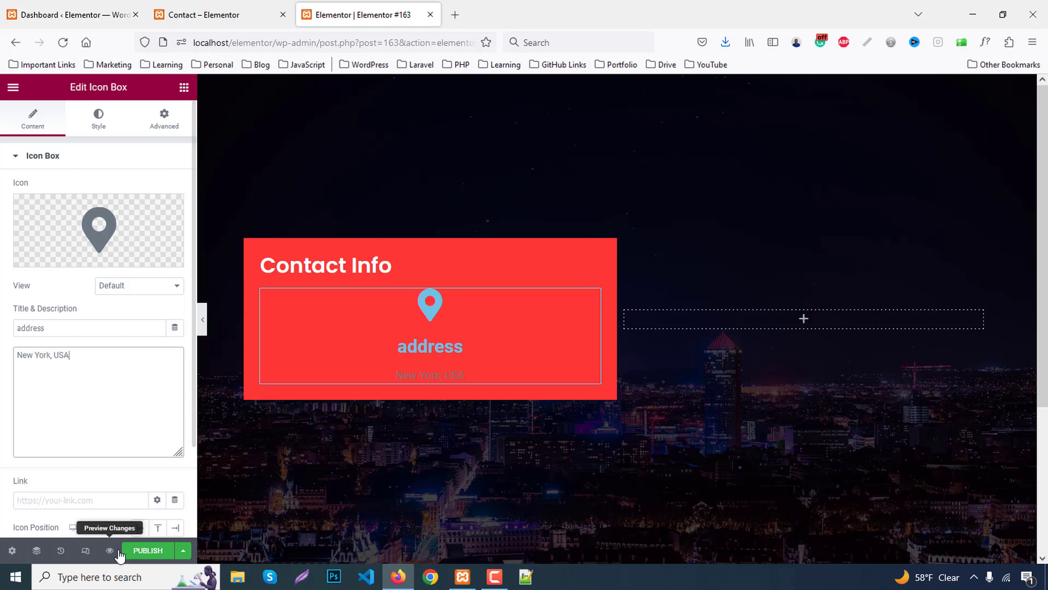
click(140, 528)
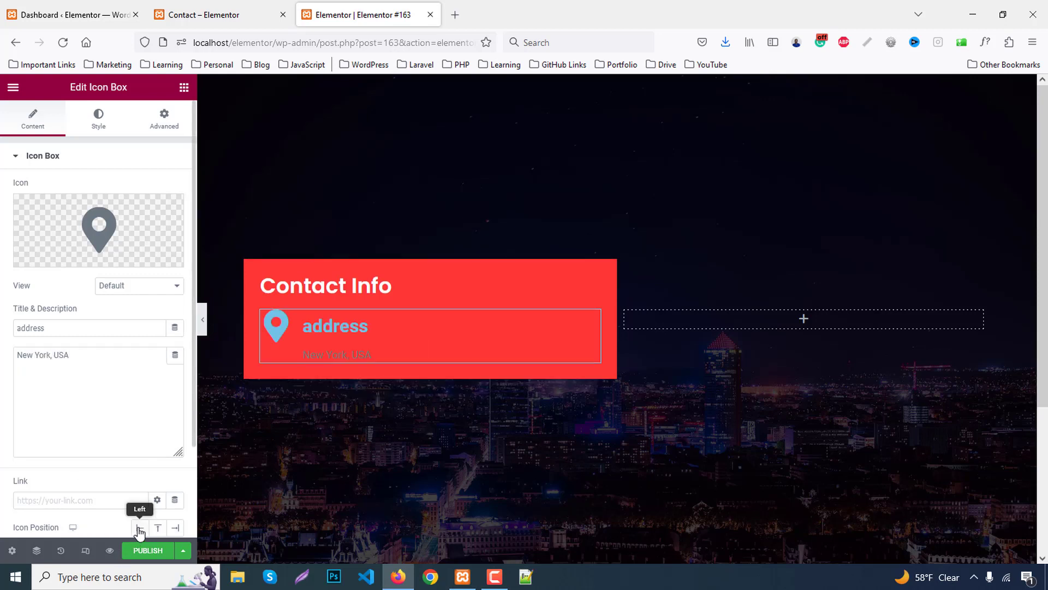
click(117, 290)
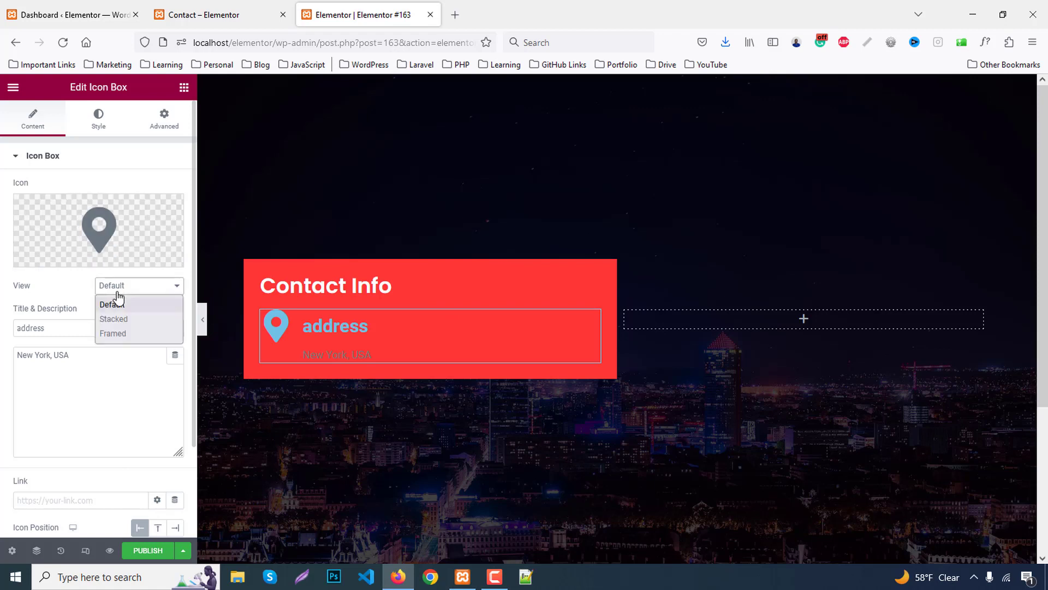
click(123, 331)
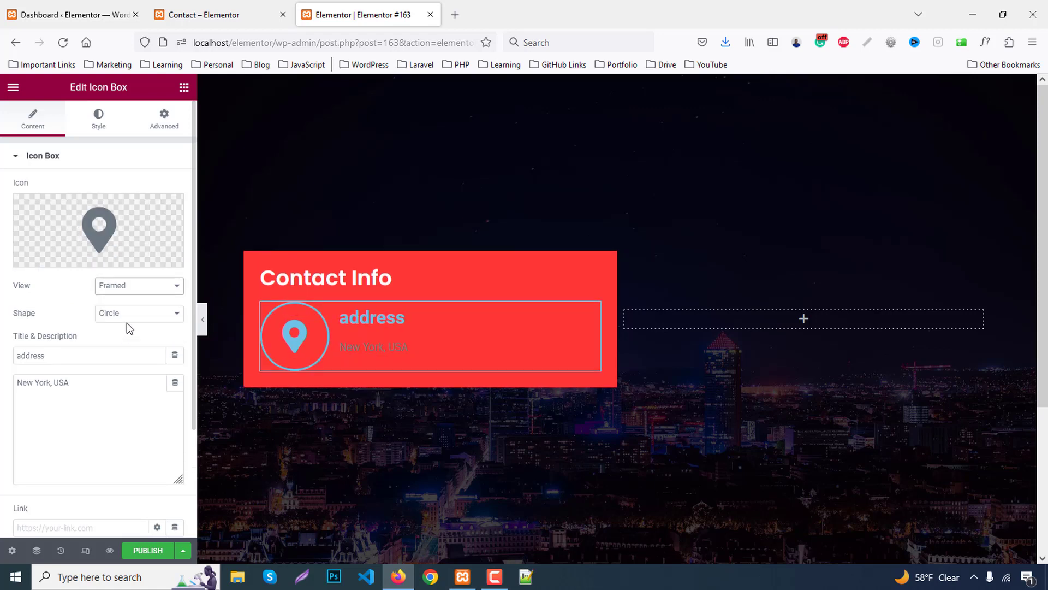
scroll(120, 355, down, 3)
scroll(131, 229, up, 3)
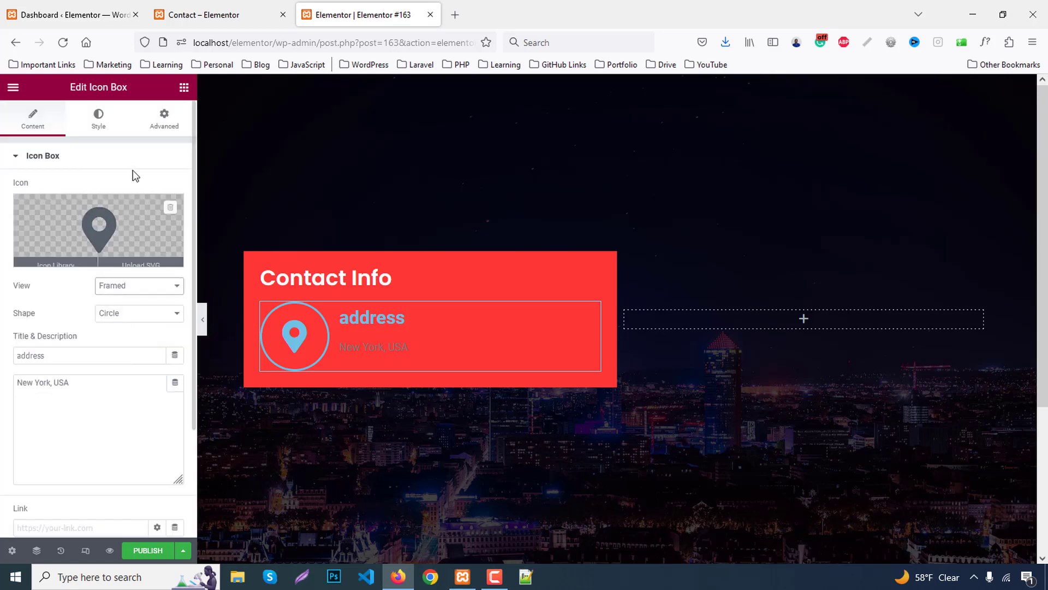
- Make the icon white with a size of 15 px
click(99, 117)
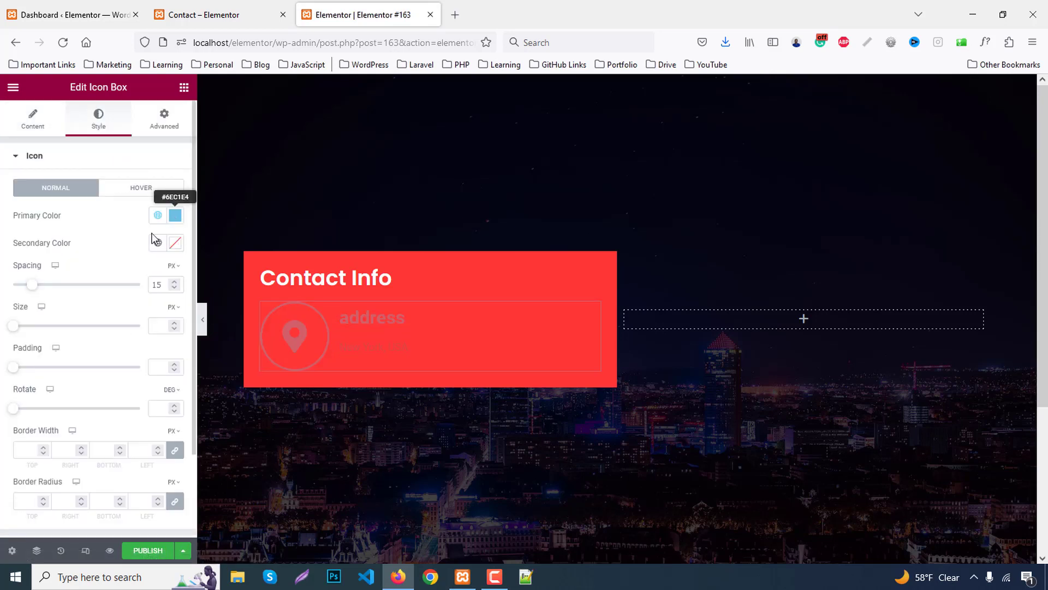
click(174, 216)
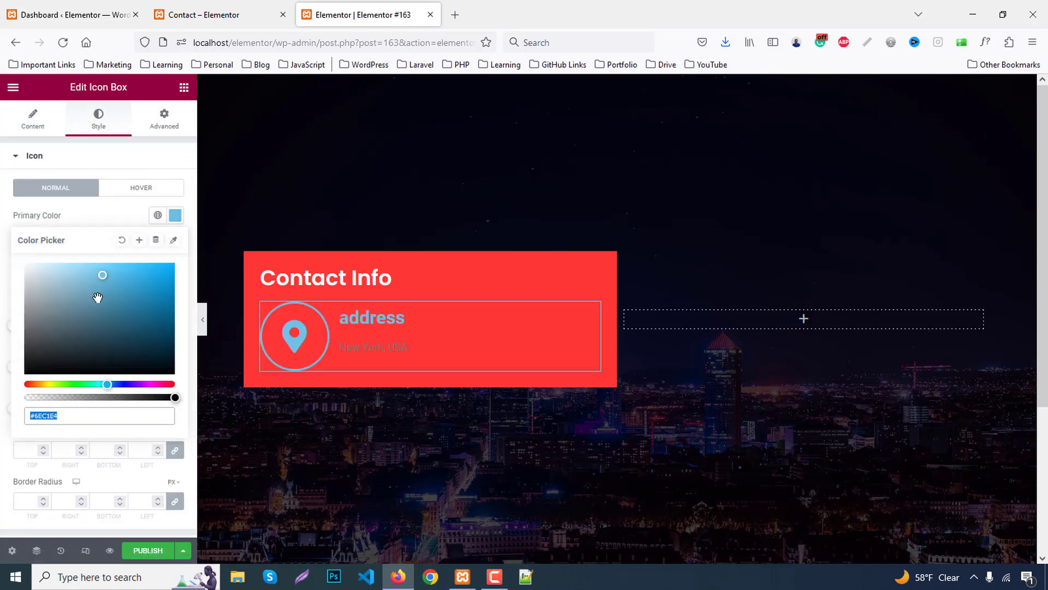
click(172, 216)
click(164, 323)
text(15)
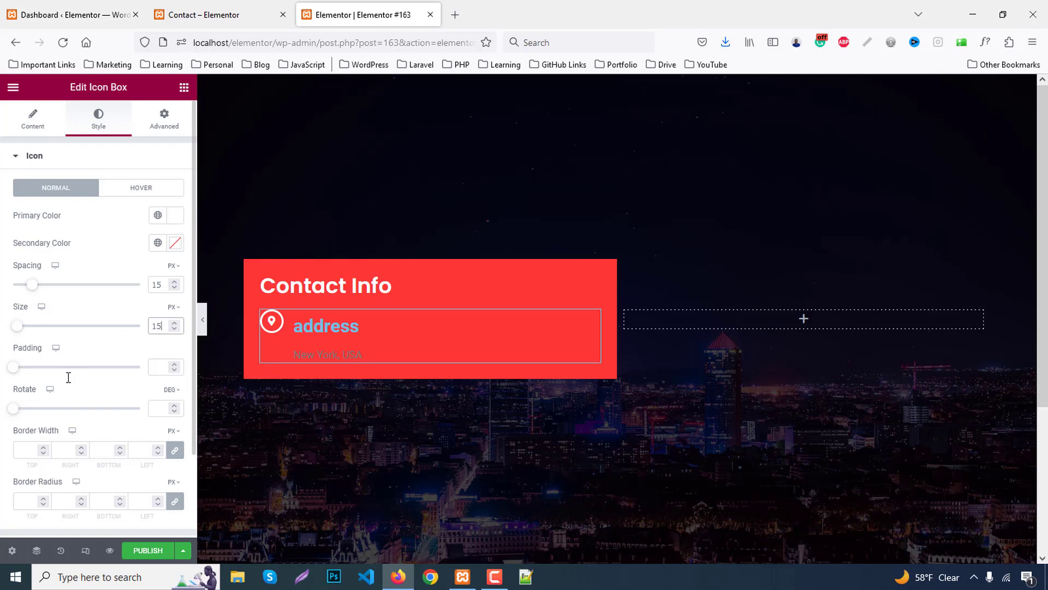
scroll(68, 377, down, 2)
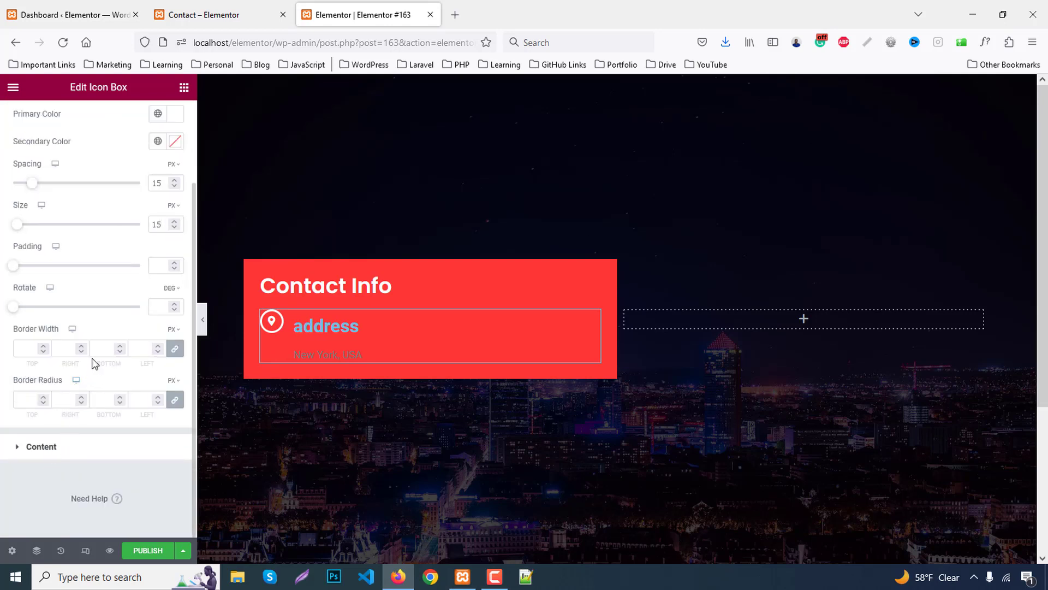
- Centre the content vertically, set title spacing 5 and make the title white
click(41, 446)
click(122, 192)
click(124, 217)
click(156, 253)
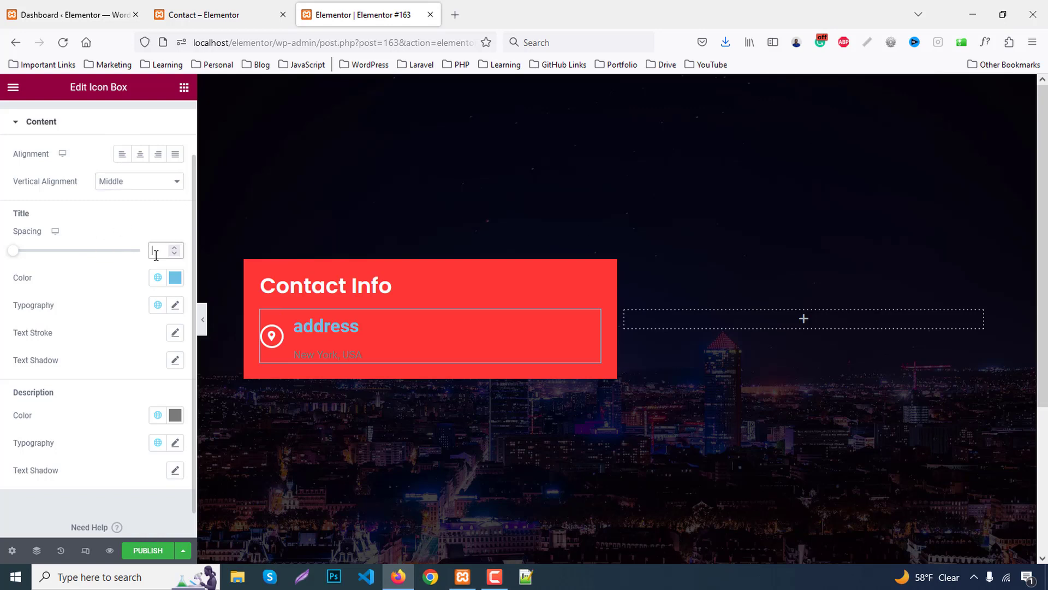
text(5)
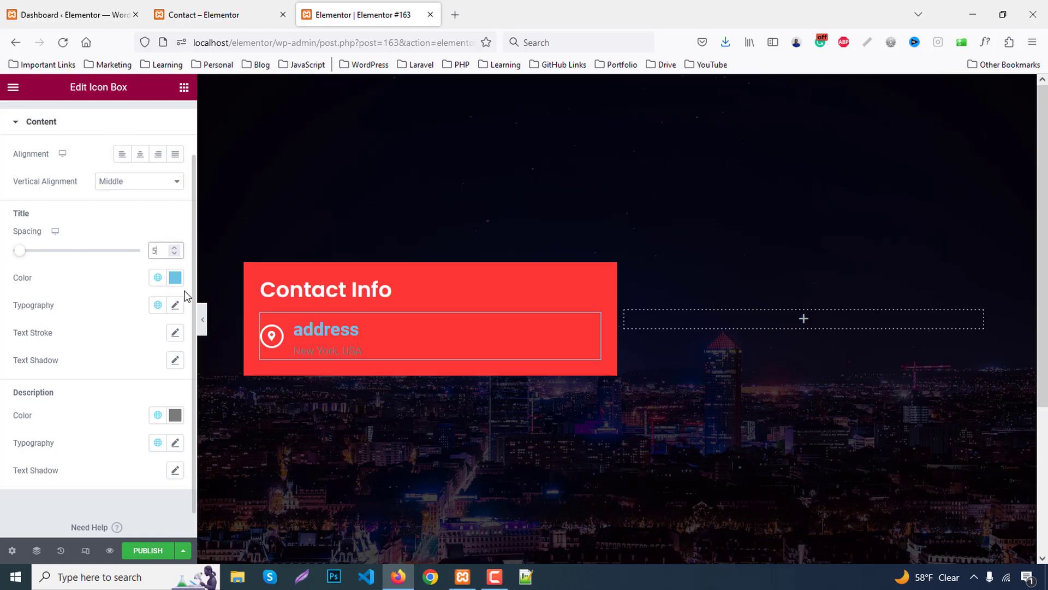
click(176, 278)
drag(131, 351, 3, 326)
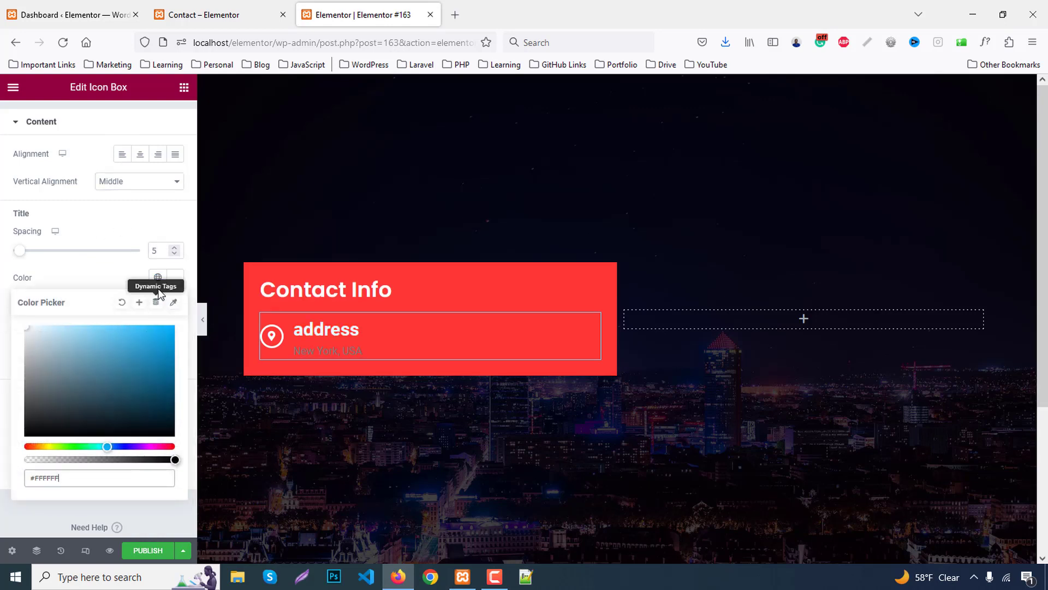
click(175, 278)
- Set the title typography to Poppins, 24 px, Capitalize
click(180, 277)
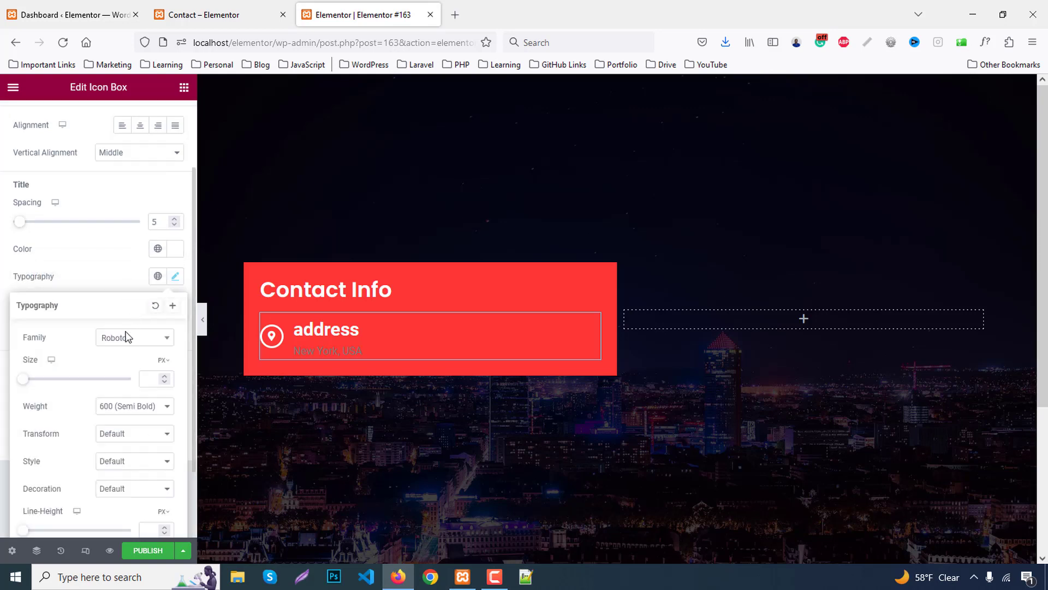
click(130, 343)
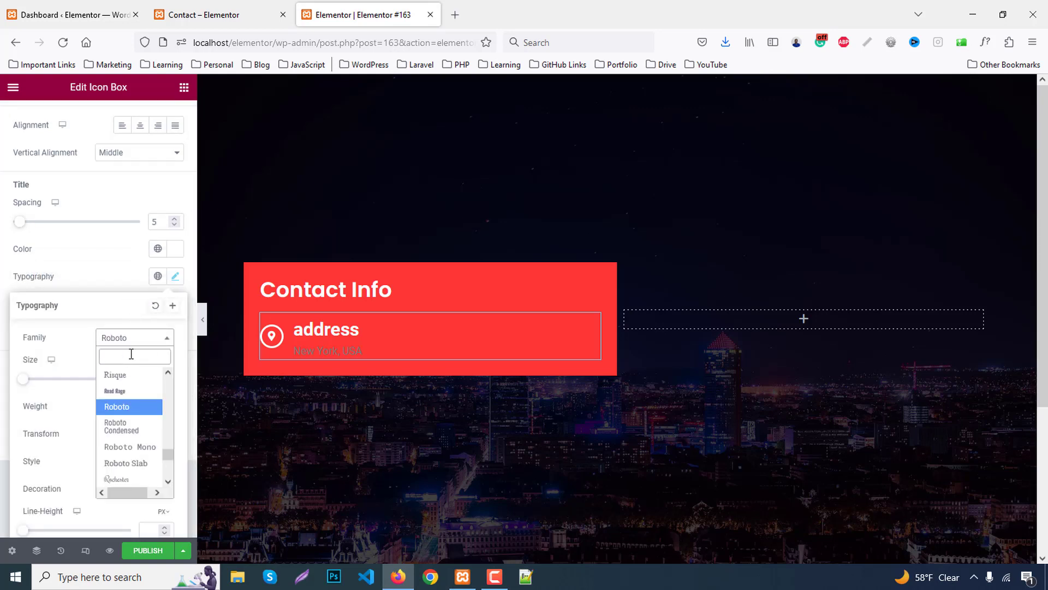
text(pop)
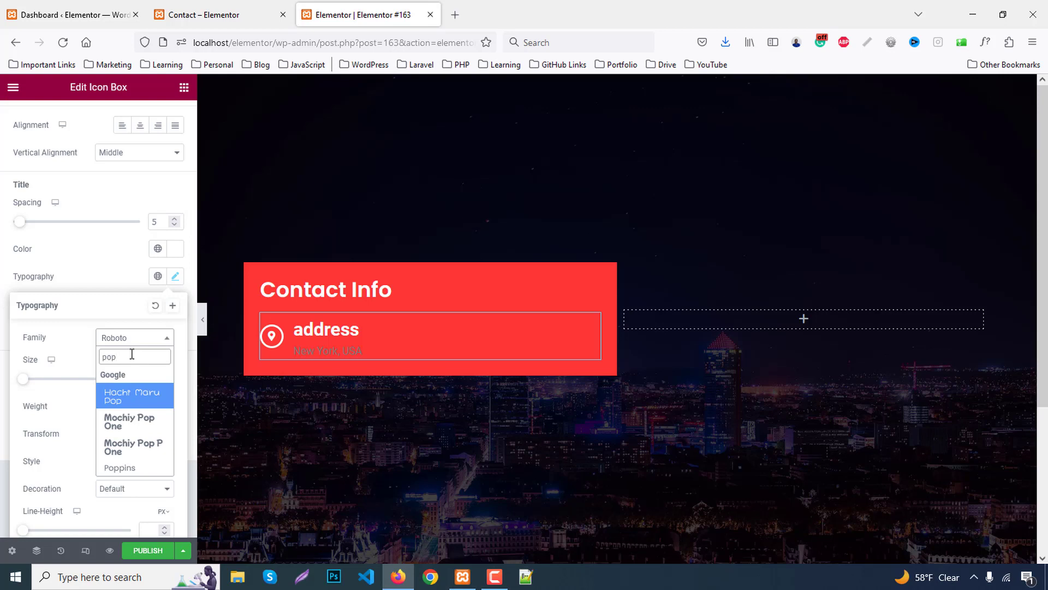
text(p)
click(136, 392)
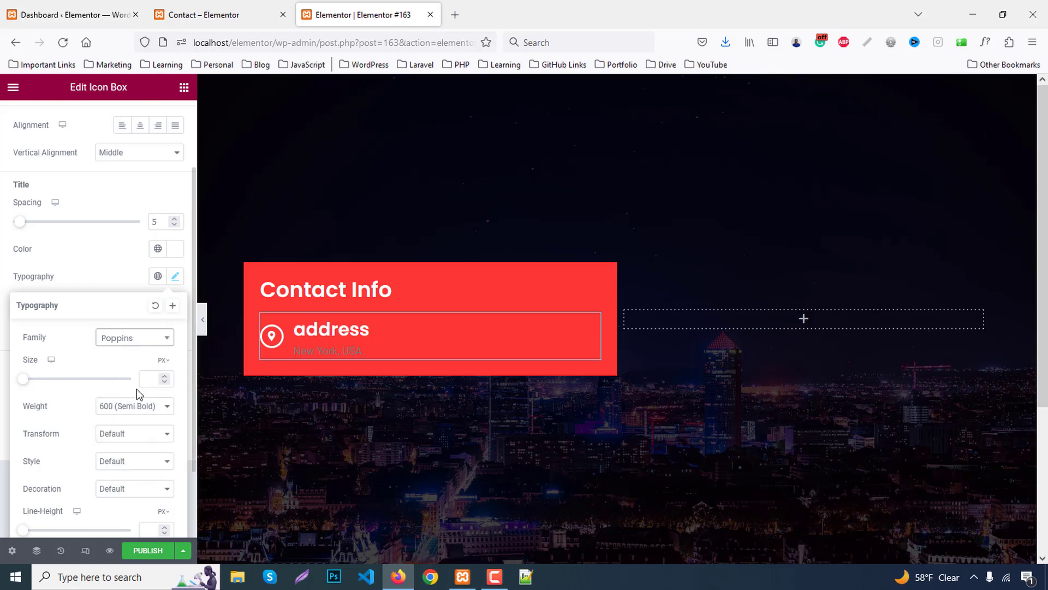
click(150, 379)
text(22)
key(Up)
key(Up)
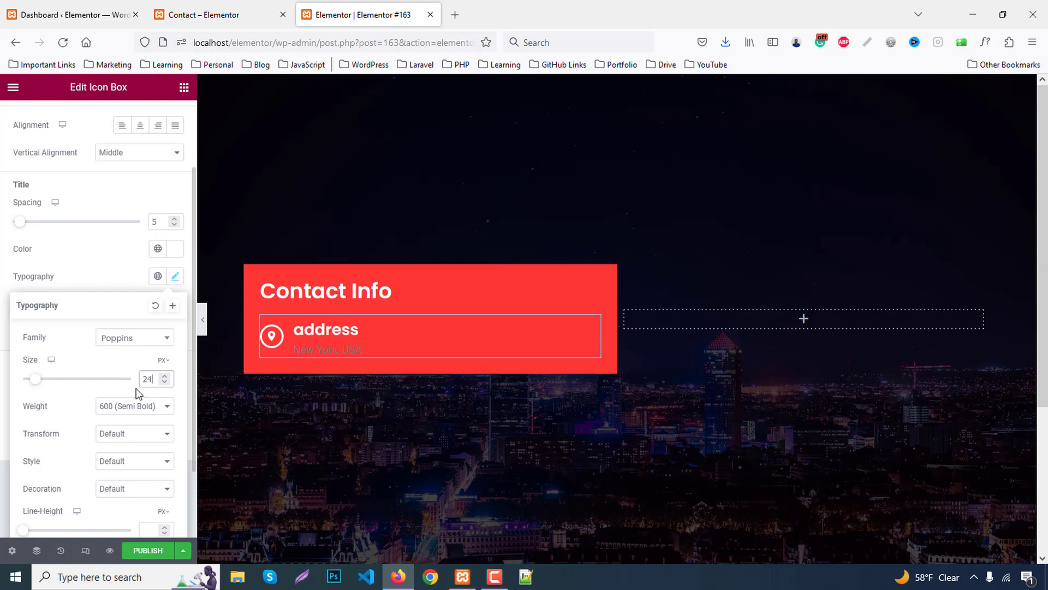
click(126, 435)
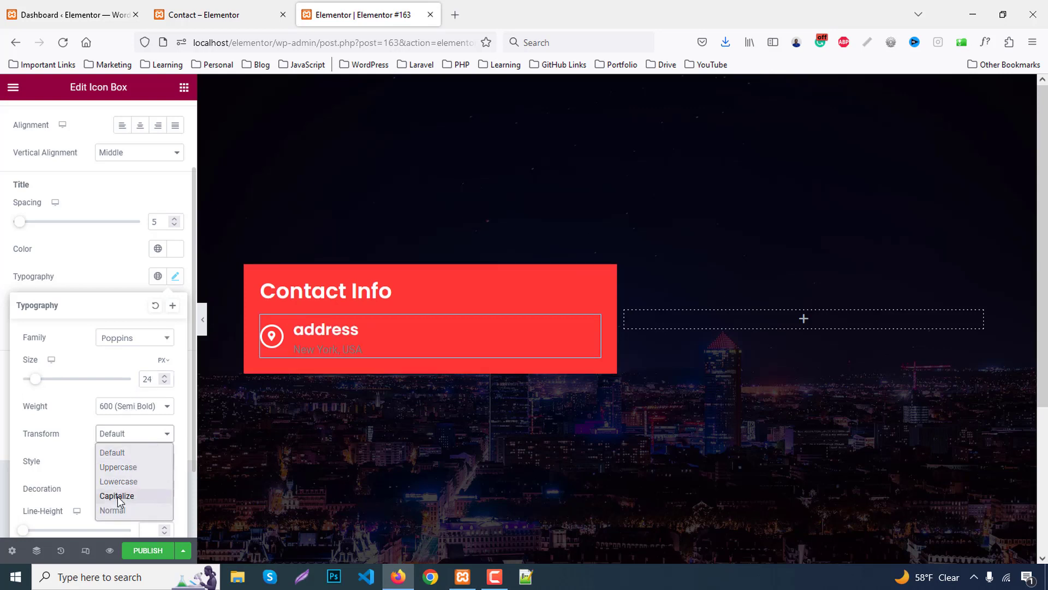
click(117, 497)
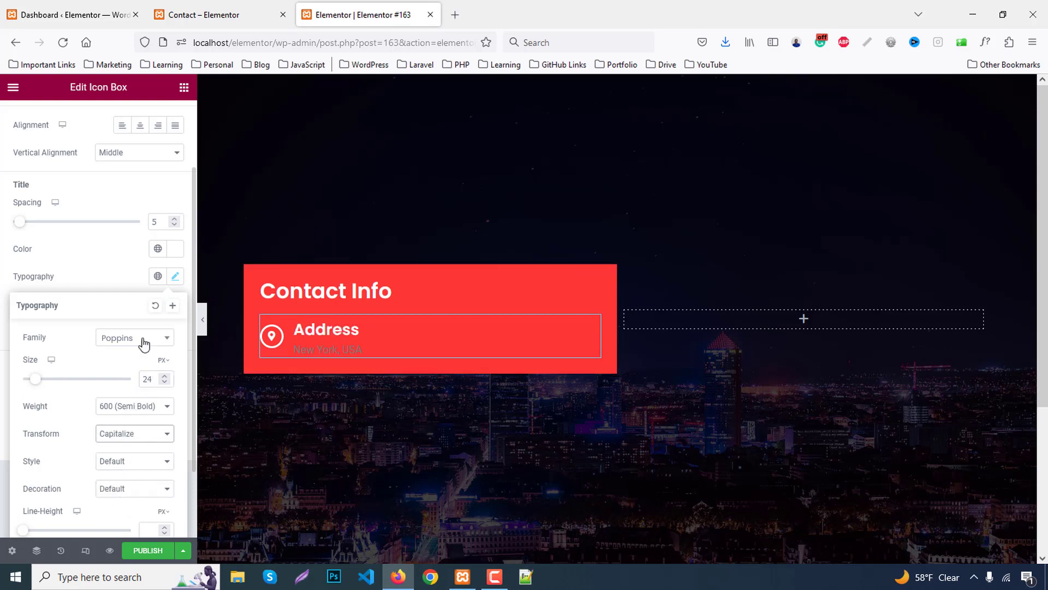
click(130, 270)
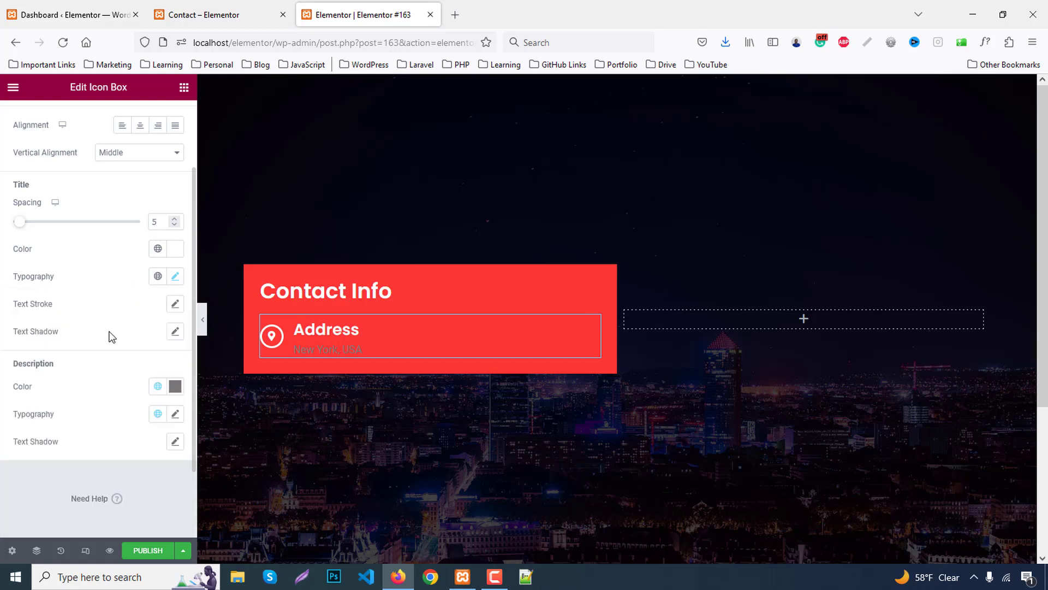
- Make the description white Poppins text at 16 px
click(174, 387)
text(#ffffff)
click(175, 413)
scroll(94, 278, down, 4)
click(120, 247)
text(popp)
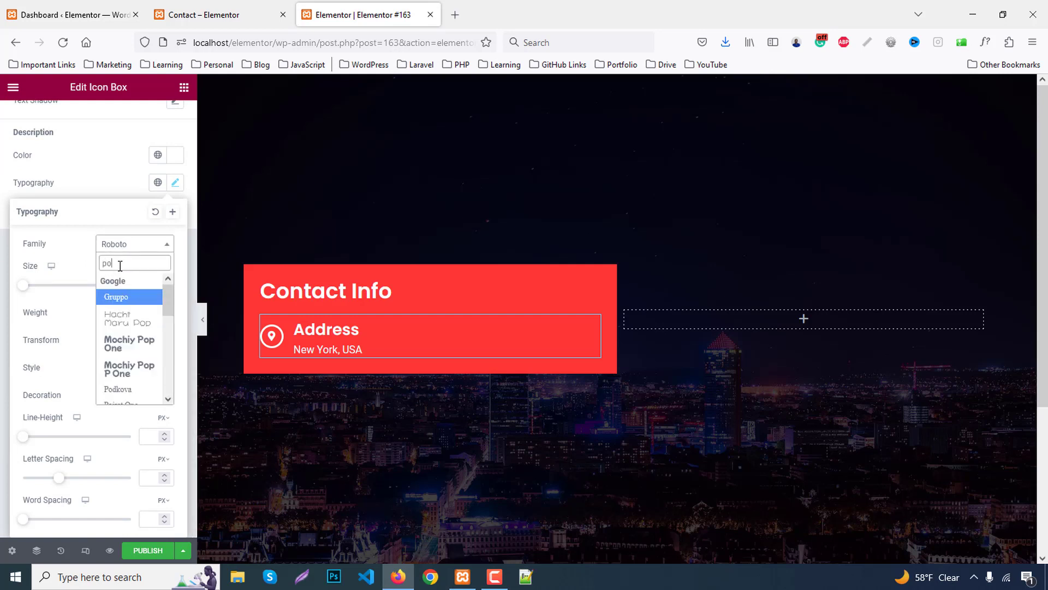
click(118, 298)
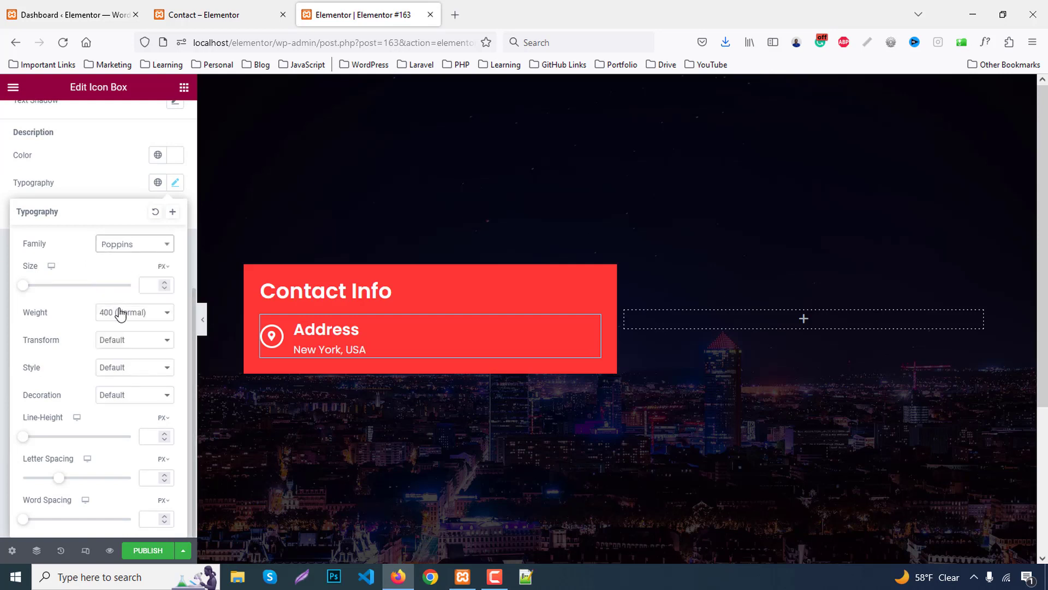
click(147, 285)
text(16)
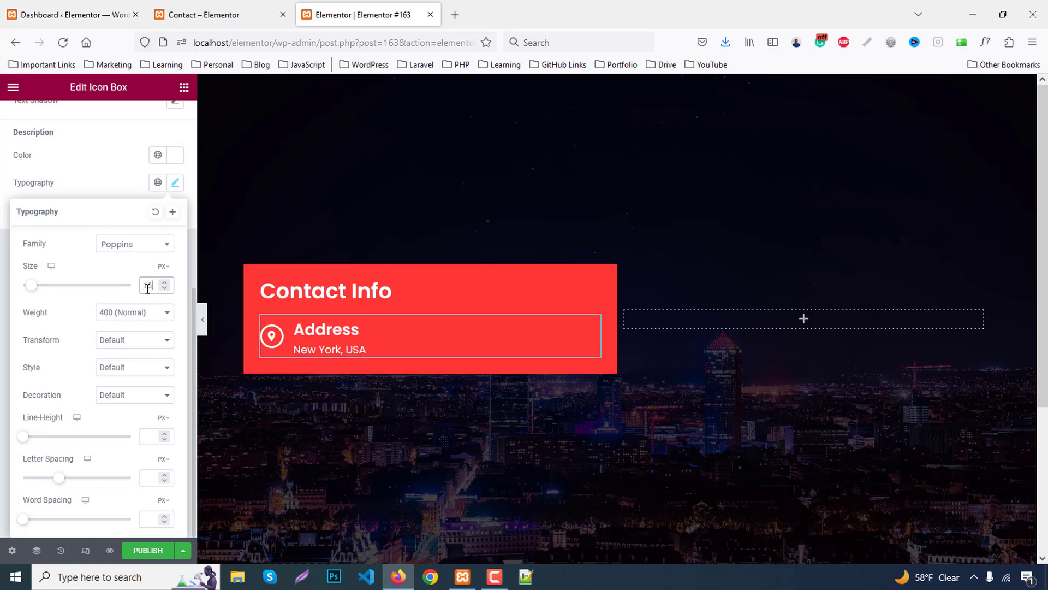
- Duplicate the Address box twice to make three icon boxes
right_click(336, 335)
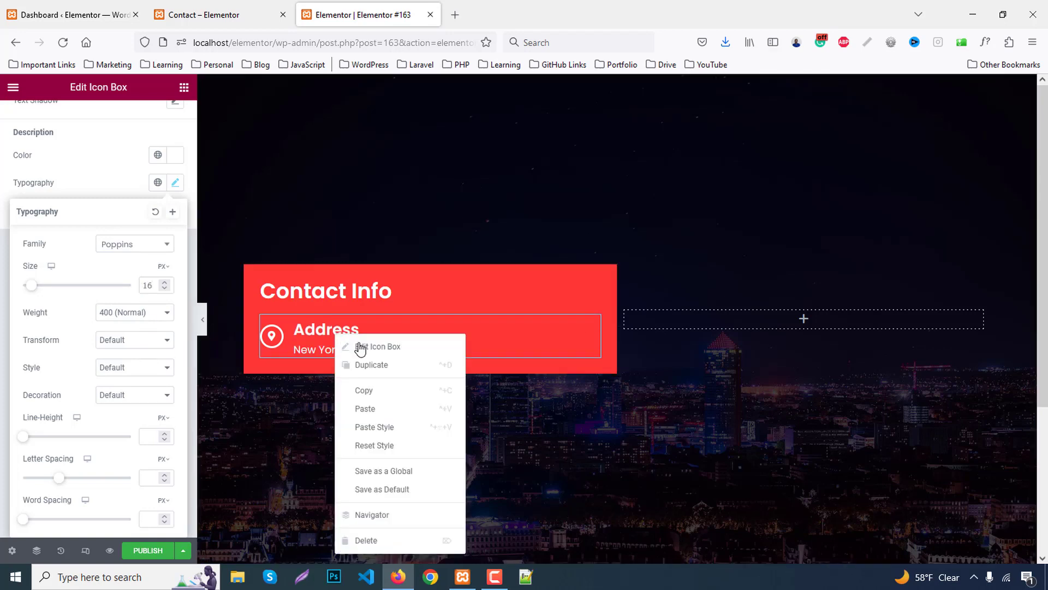
click(371, 365)
scroll(373, 323, down, 3)
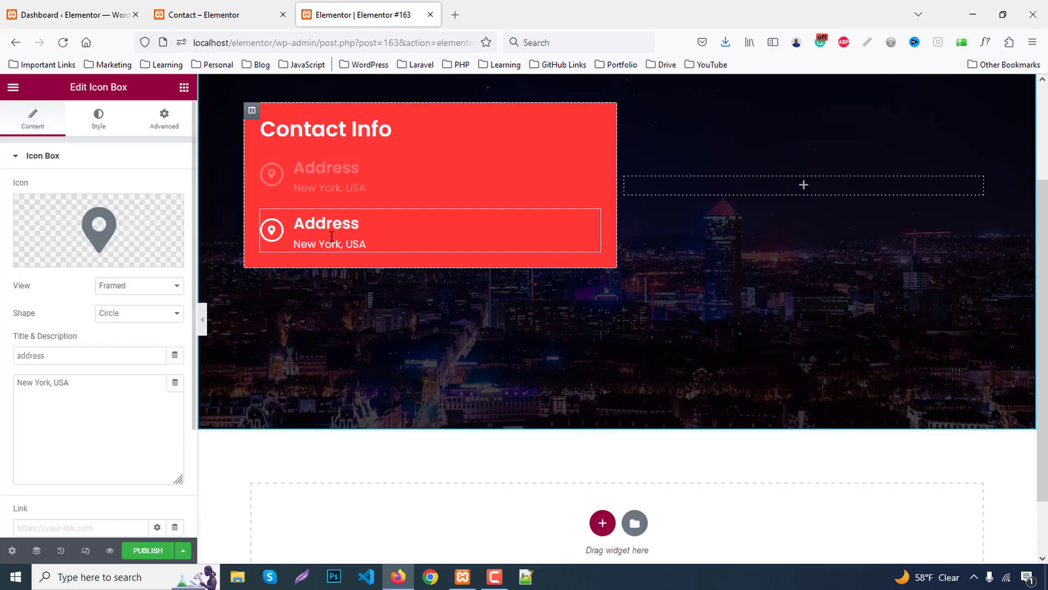
right_click(330, 229)
click(363, 261)
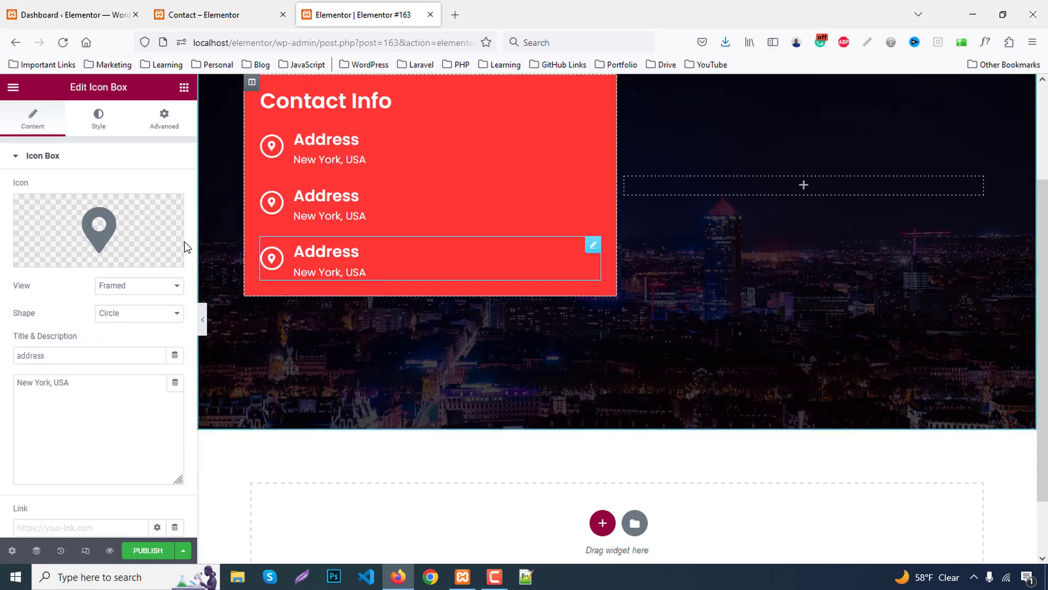
- Replace the middle box's icon with the Envelope icon
click(89, 224)
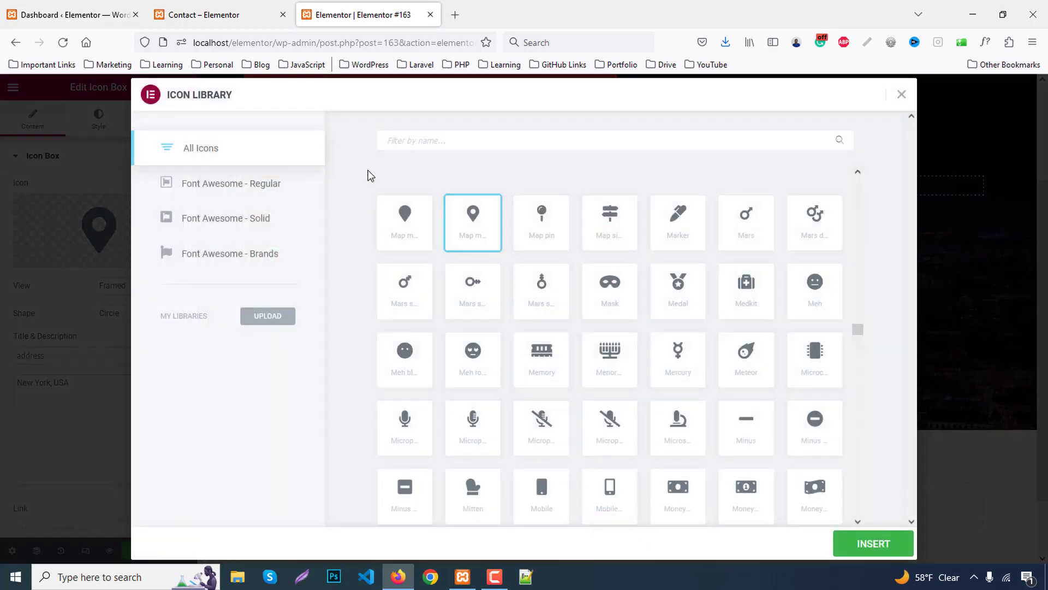
click(457, 145)
text(enve)
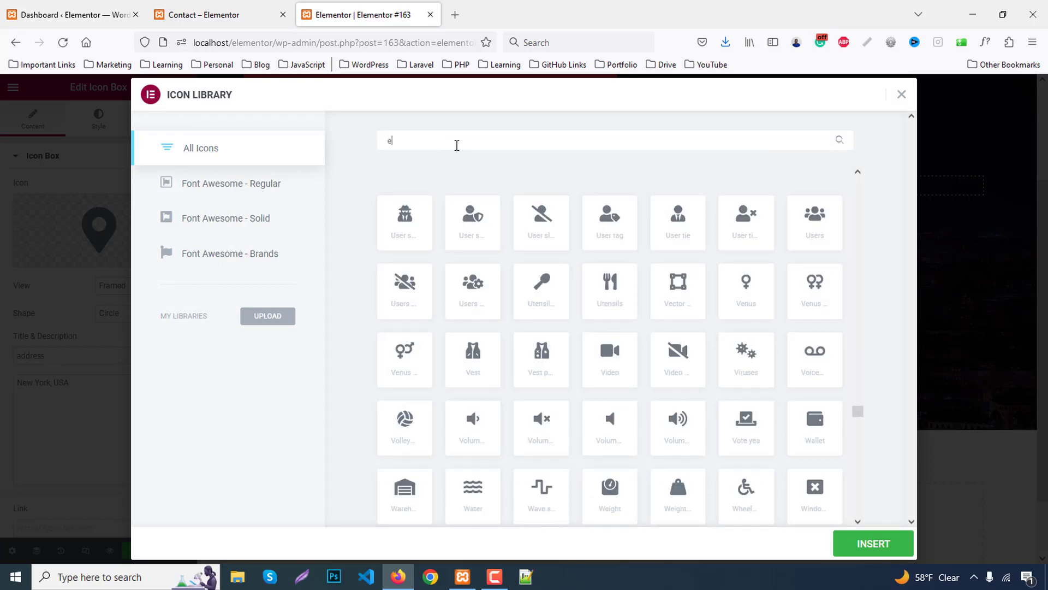
click(405, 205)
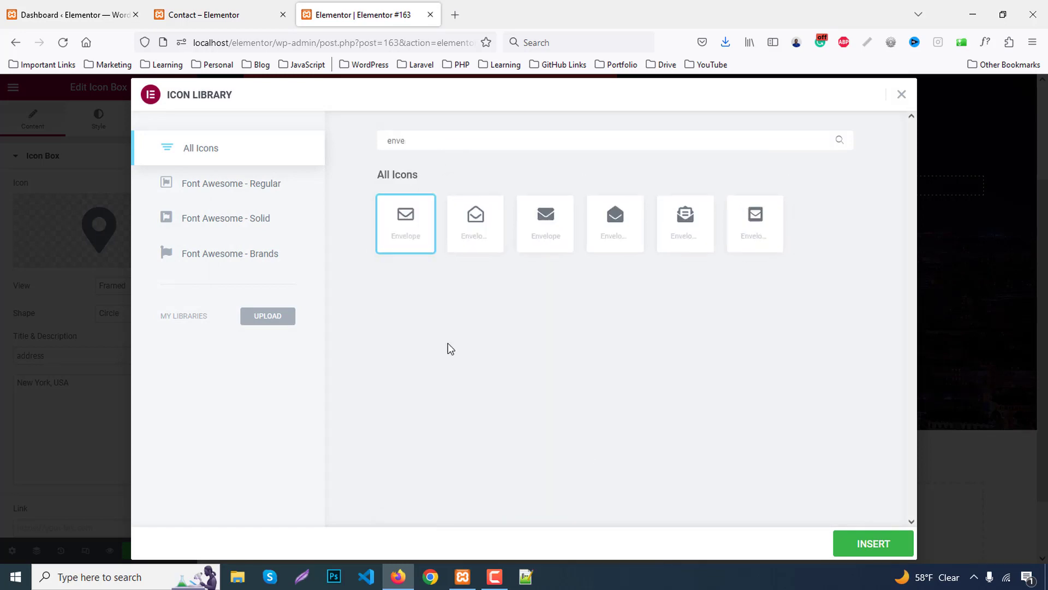
click(874, 542)
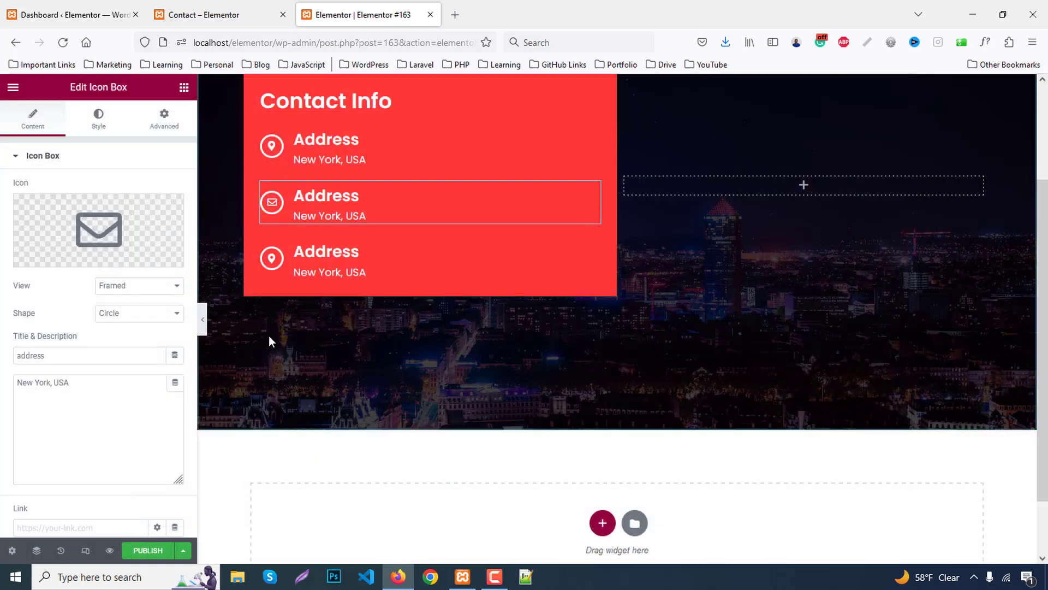
- Retitle the middle box 'email' and enter a sample e-mail address as its description
double_click(96, 350)
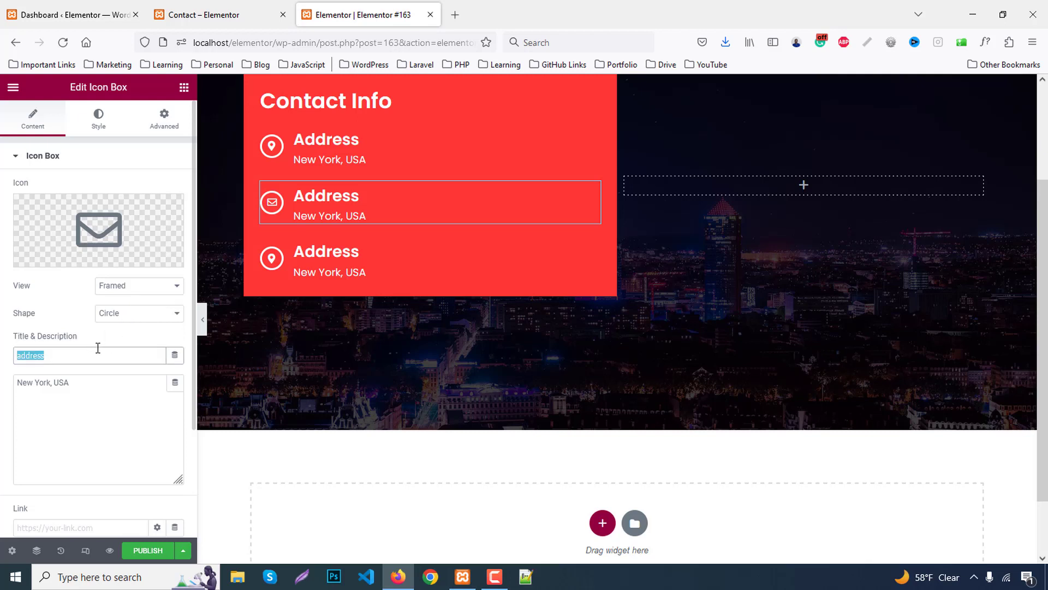
text(em)
key(Tab)
key(ctrl+a)
text(i)
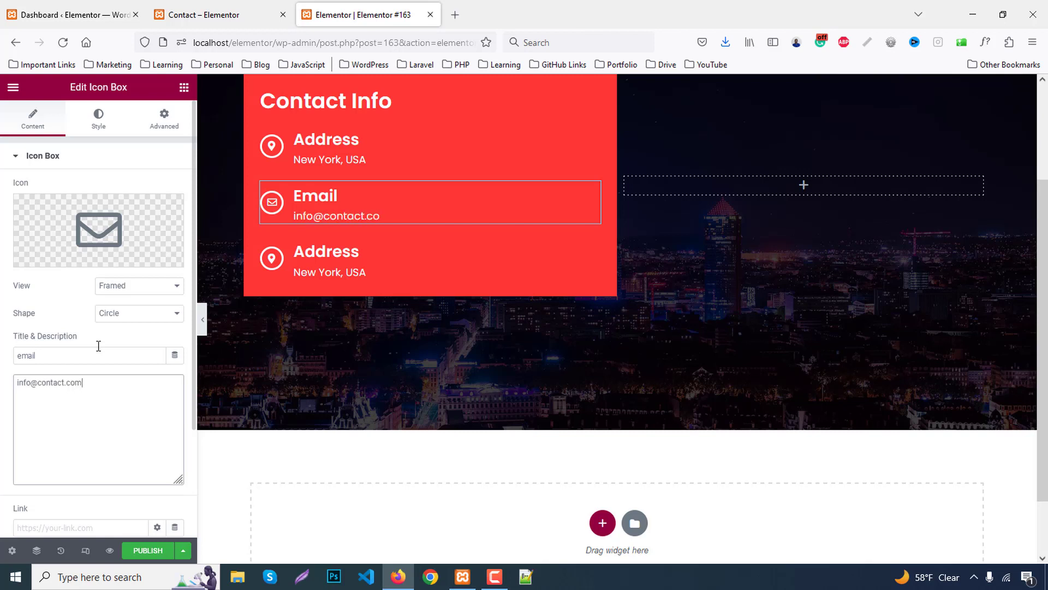
- Give the third icon box a phone icon
click(299, 263)
click(99, 228)
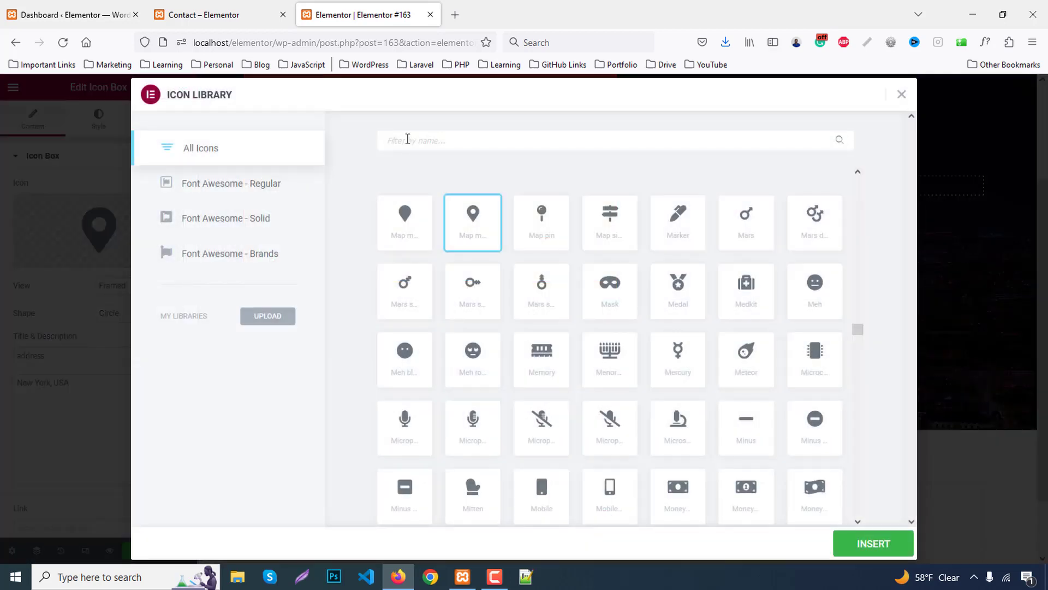
text(phone)
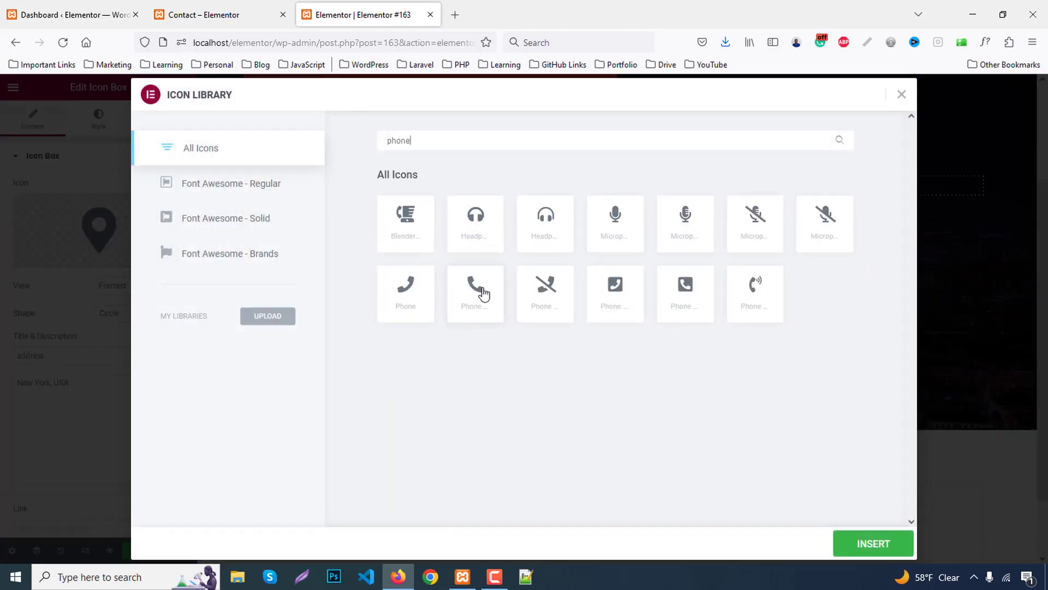
click(483, 294)
click(858, 546)
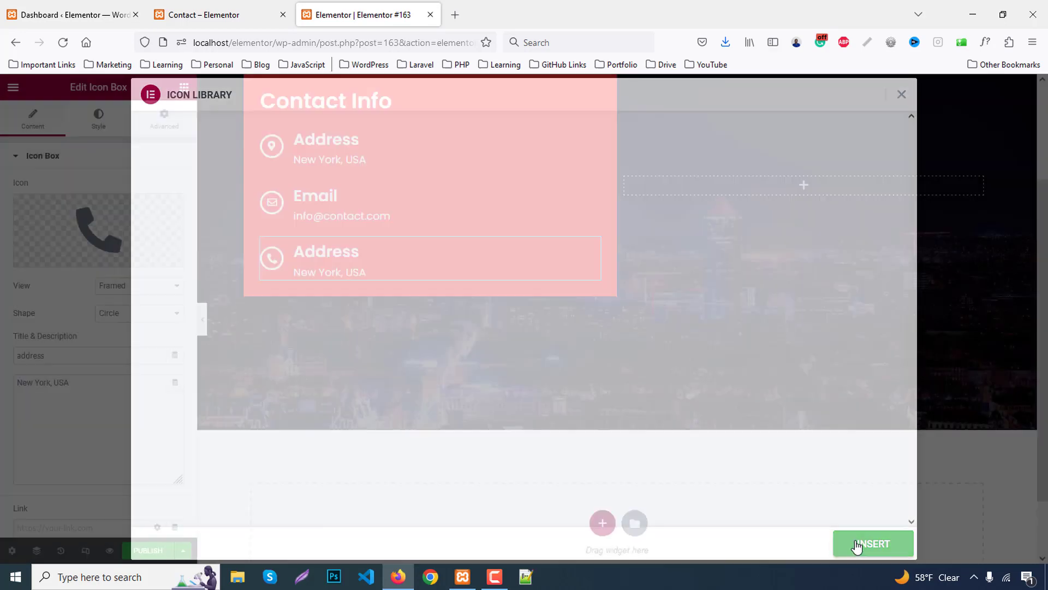
- Retitle the third box 'phone' and enter a sample phone number as its description
click(87, 356)
double_click(91, 356)
text(phone)
key(Tab)
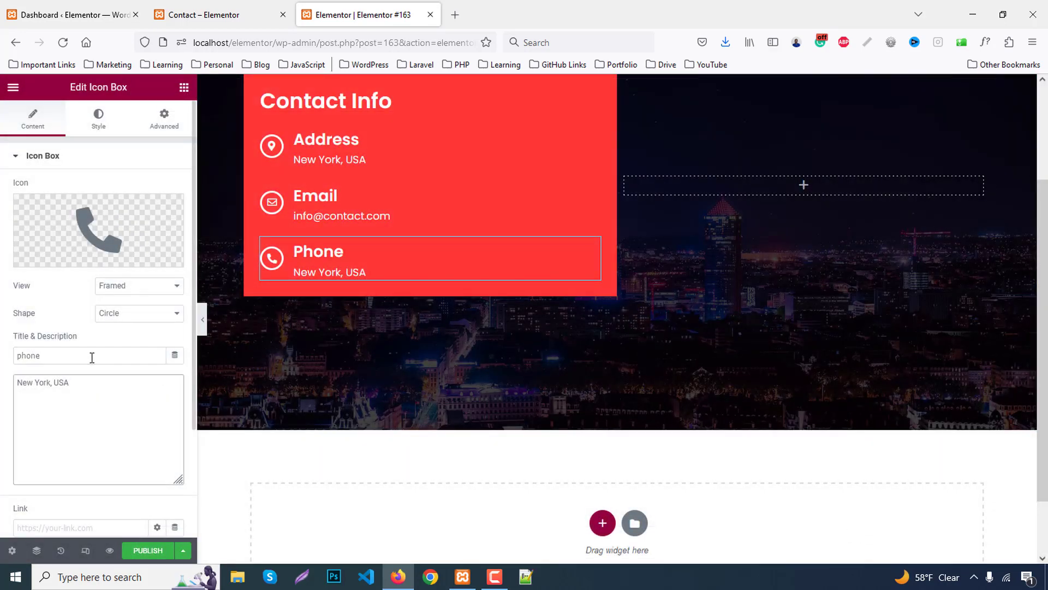
key(BackSpace)
key(BackSpace)
key(BackSpace)
key(BackSpace)
key(BackSpace)
key(BackSpace)
key(BackSpace)
key(BackSpace)
key(BackSpace)
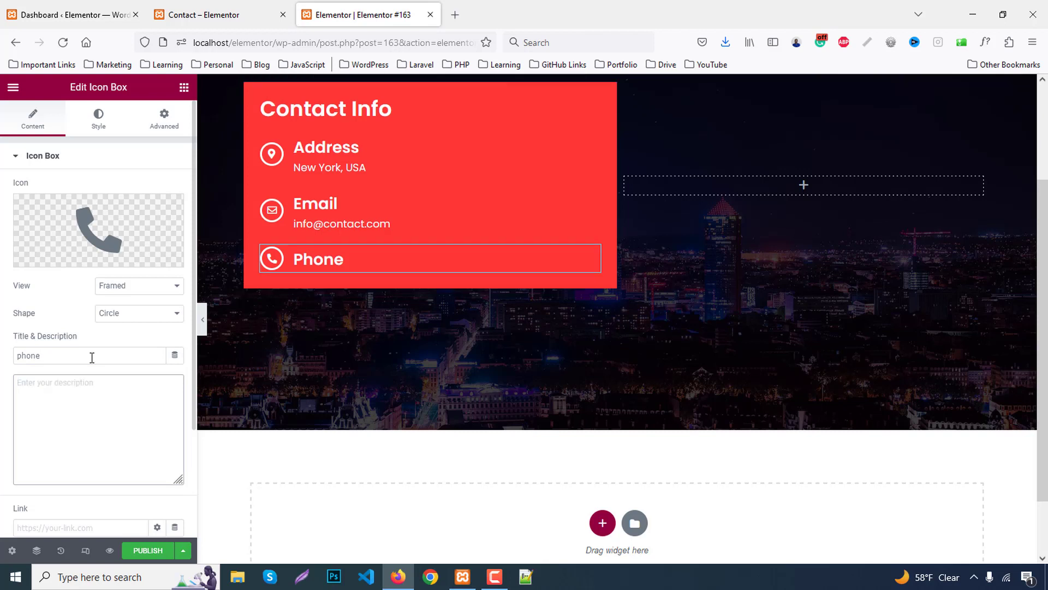
text(+880 123 4567 890)
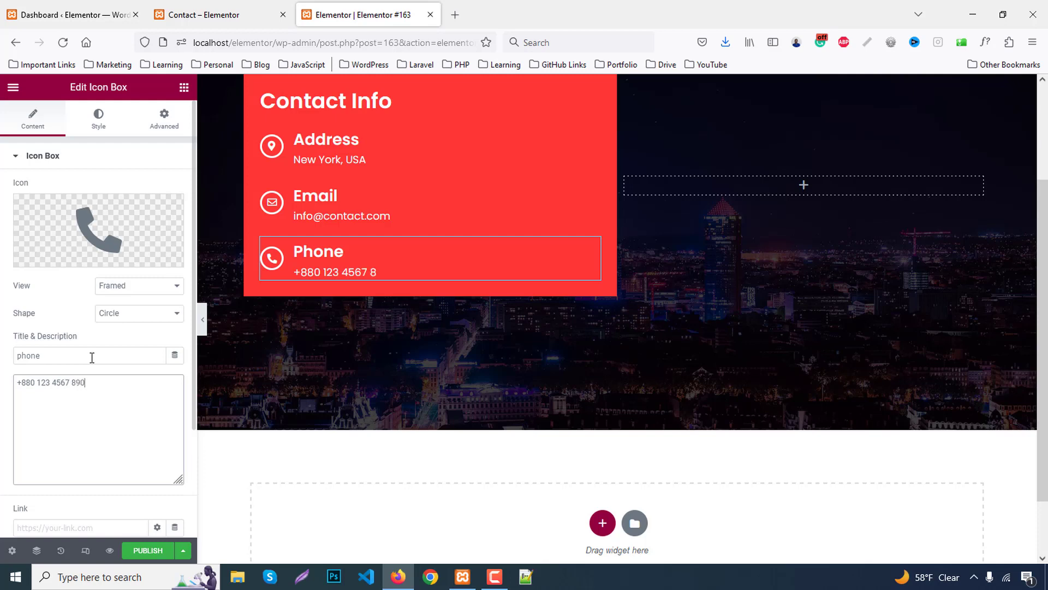
scroll(413, 367, up, 3)
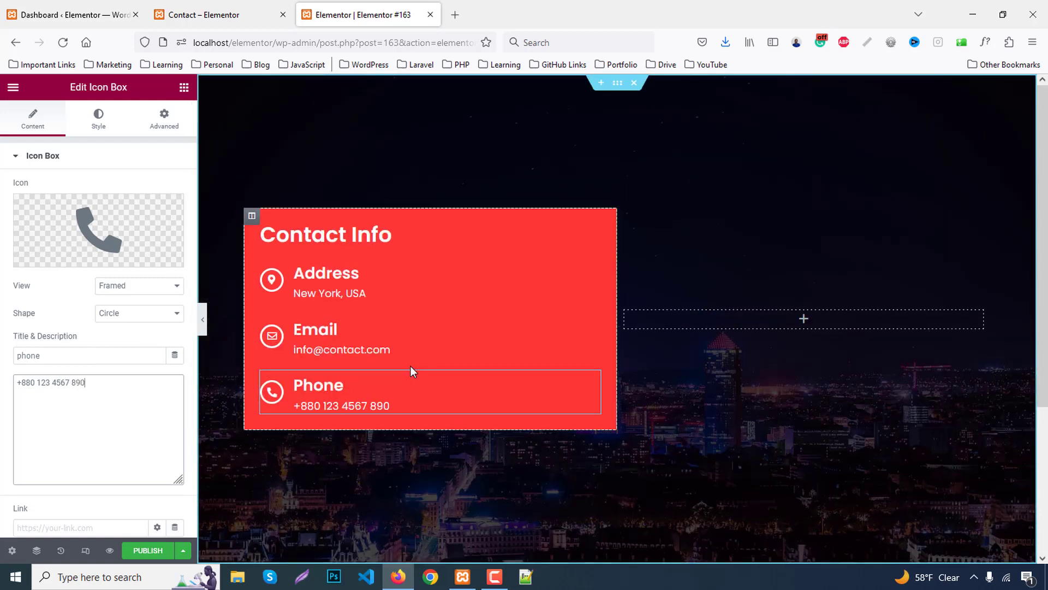
scroll(412, 368, down, 1)
- Drag the Social Icons widget into the red column beneath the Phone entry
click(183, 88)
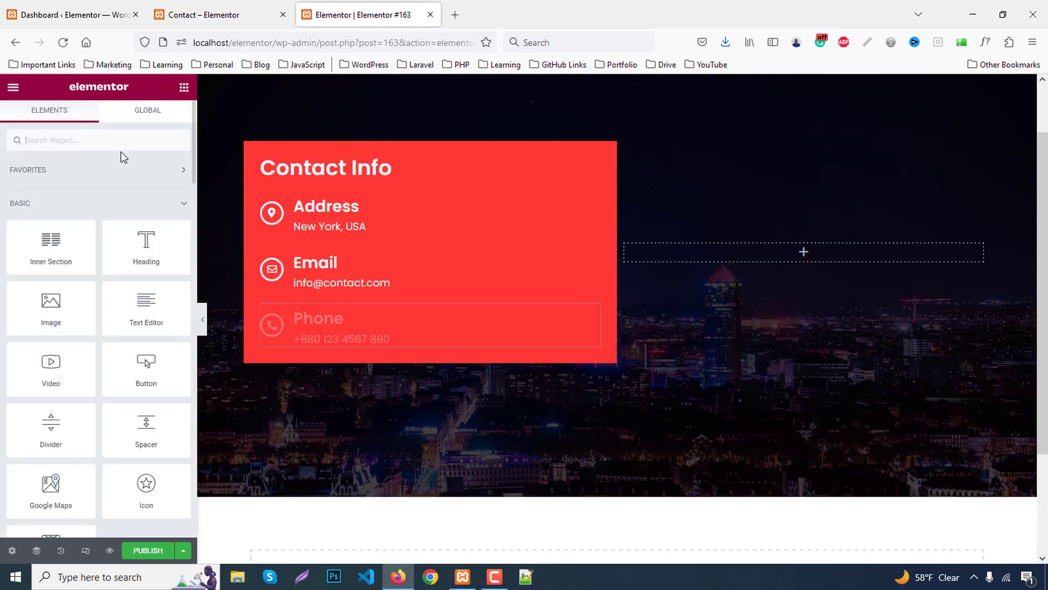
text(socia)
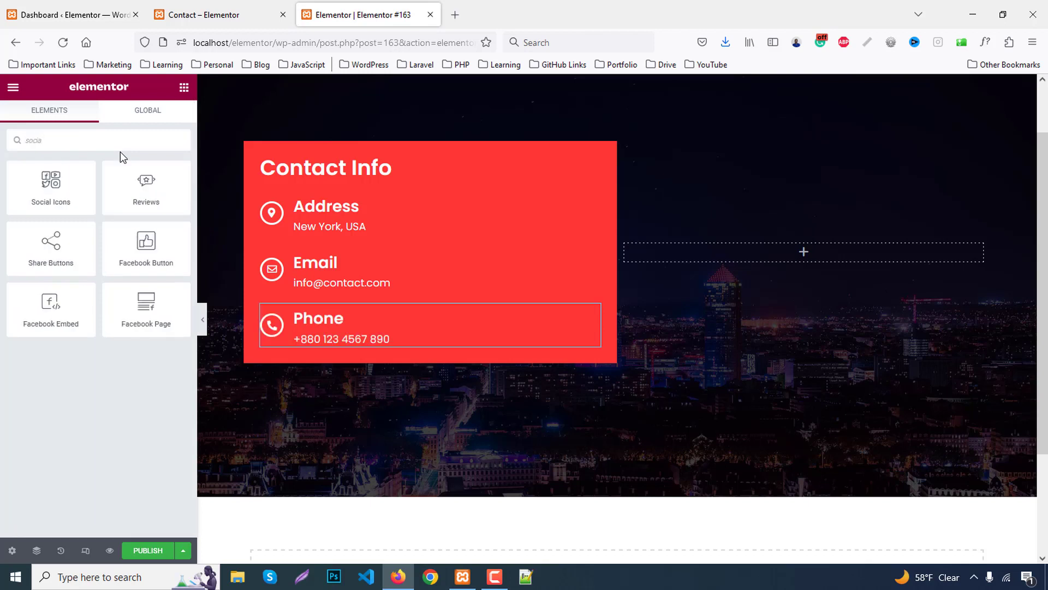
drag(51, 183, 446, 395)
drag(50, 183, 409, 354)
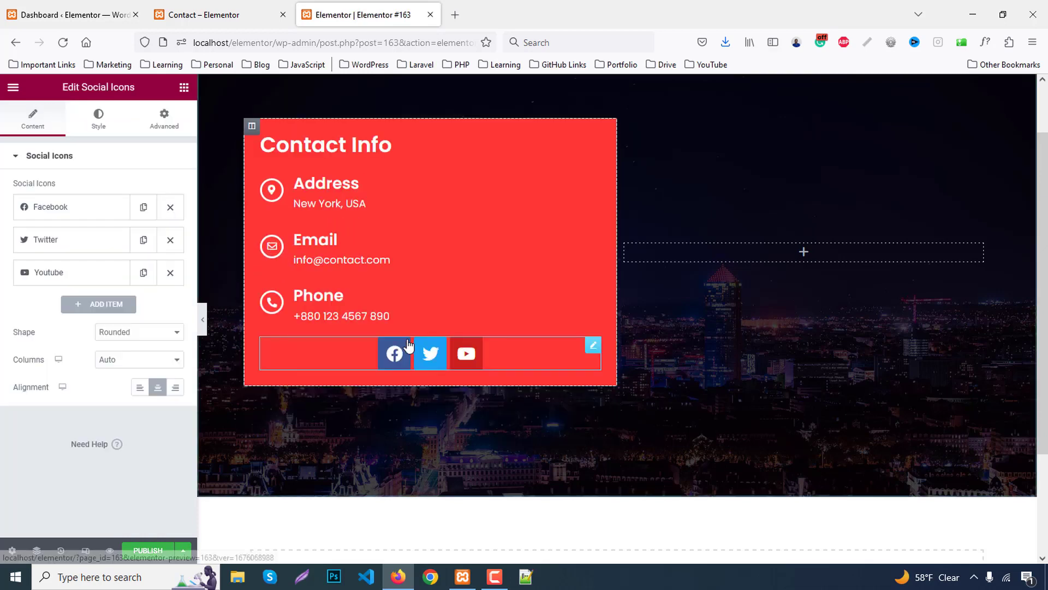
- Duplicate the Contact Info heading, move the copy above the social icons, and retitle it 'social links'
right_click(321, 151)
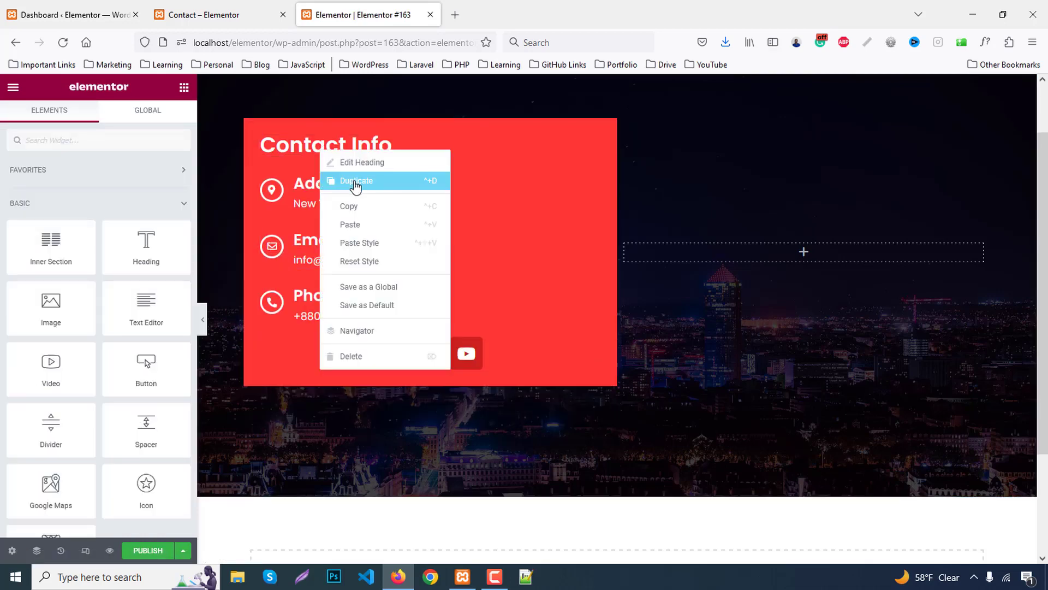
click(355, 186)
drag(592, 158, 426, 329)
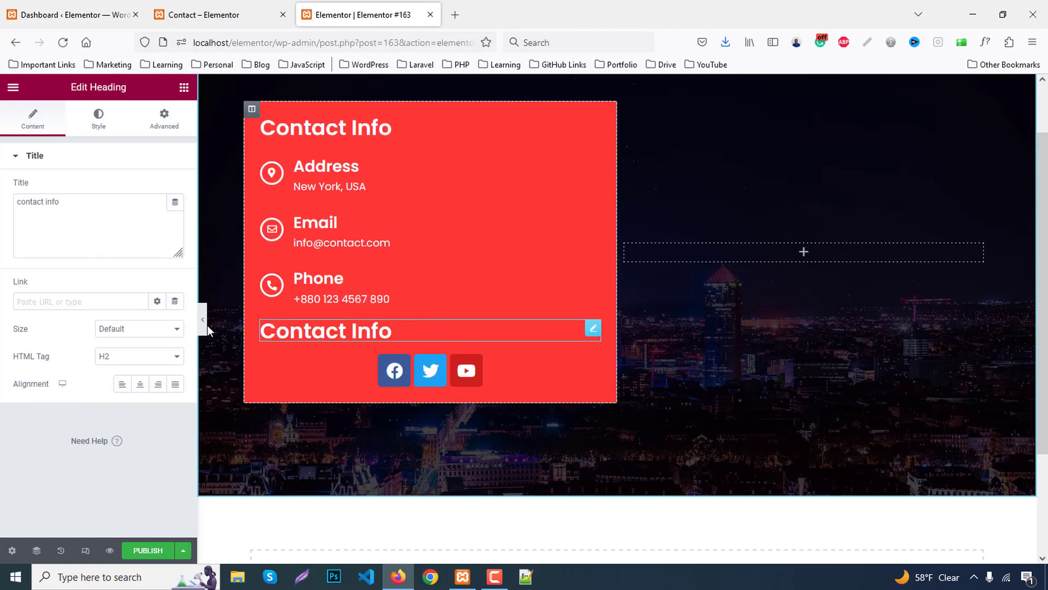
drag(94, 202, 2, 199)
text(s)
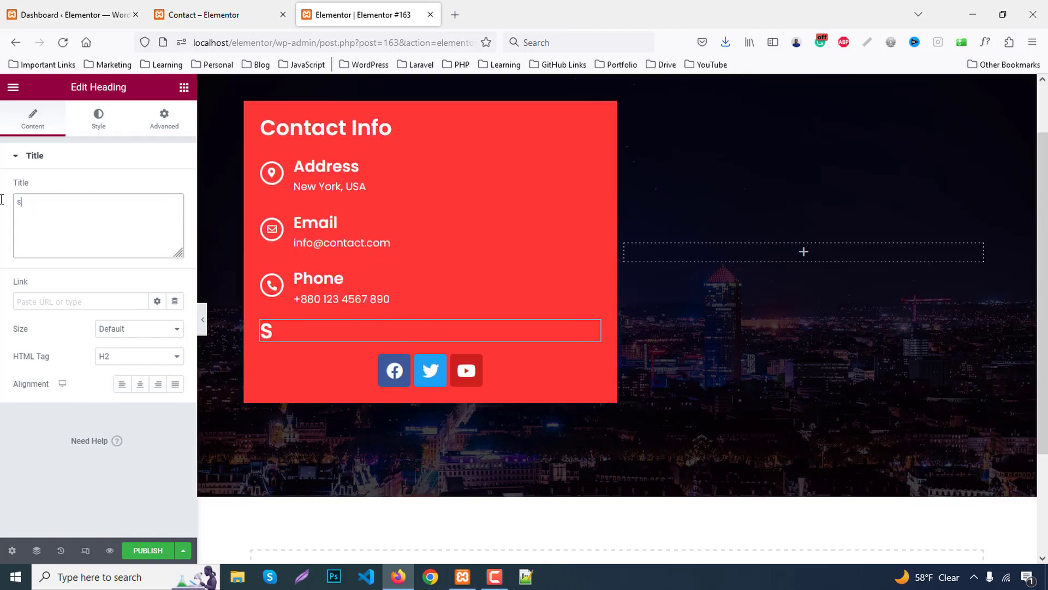
text(ocial links)
- Set the Social Links heading's typography size to 20
click(98, 117)
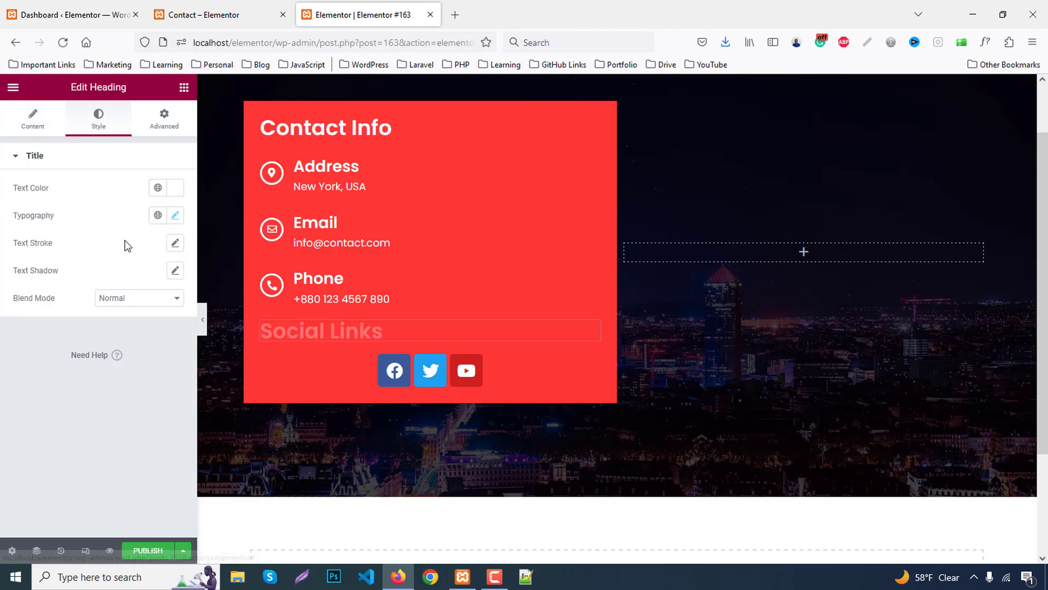
click(175, 215)
click(153, 317)
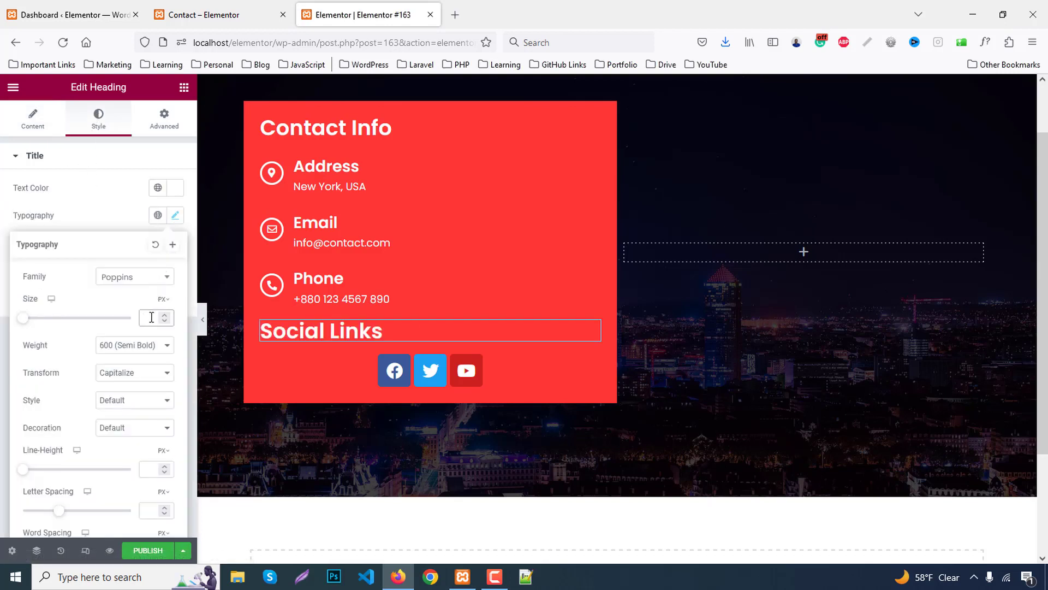
text(20)
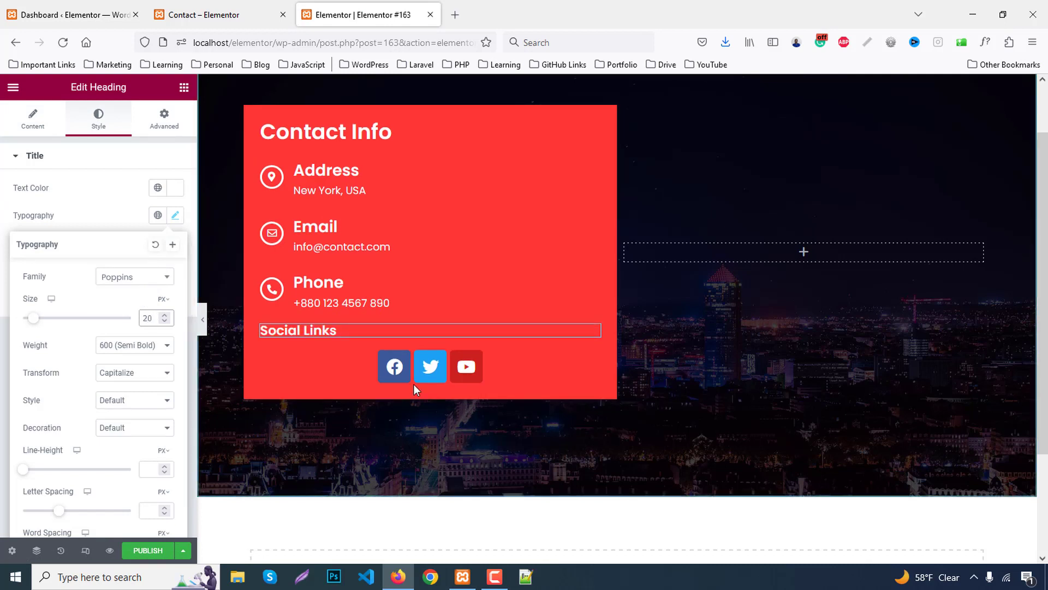
click(375, 371)
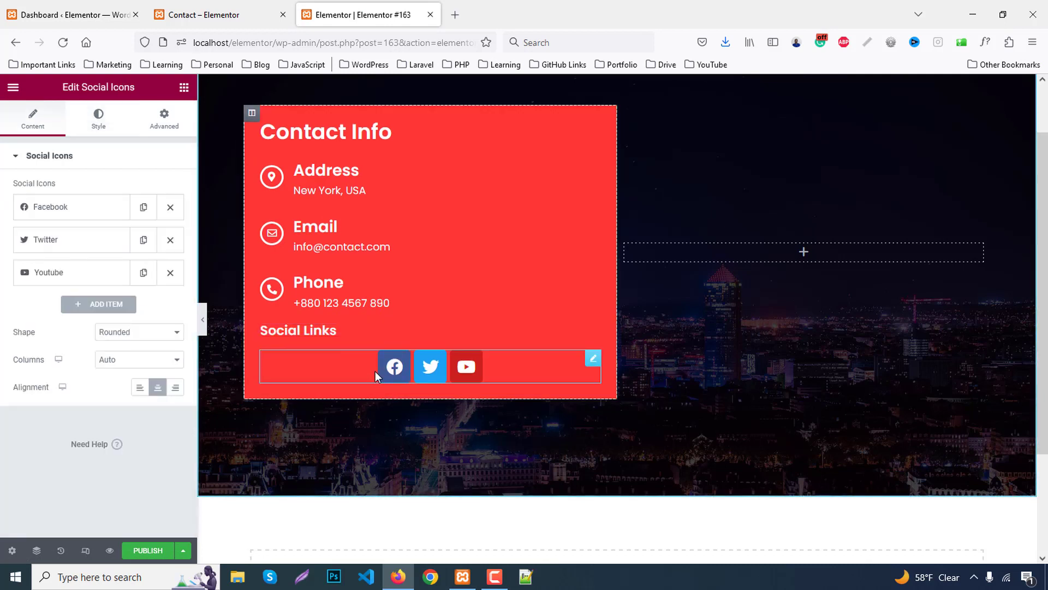
- Left-align the social icons and give them size 20, spacing 10 and border radius 50
click(139, 387)
click(99, 116)
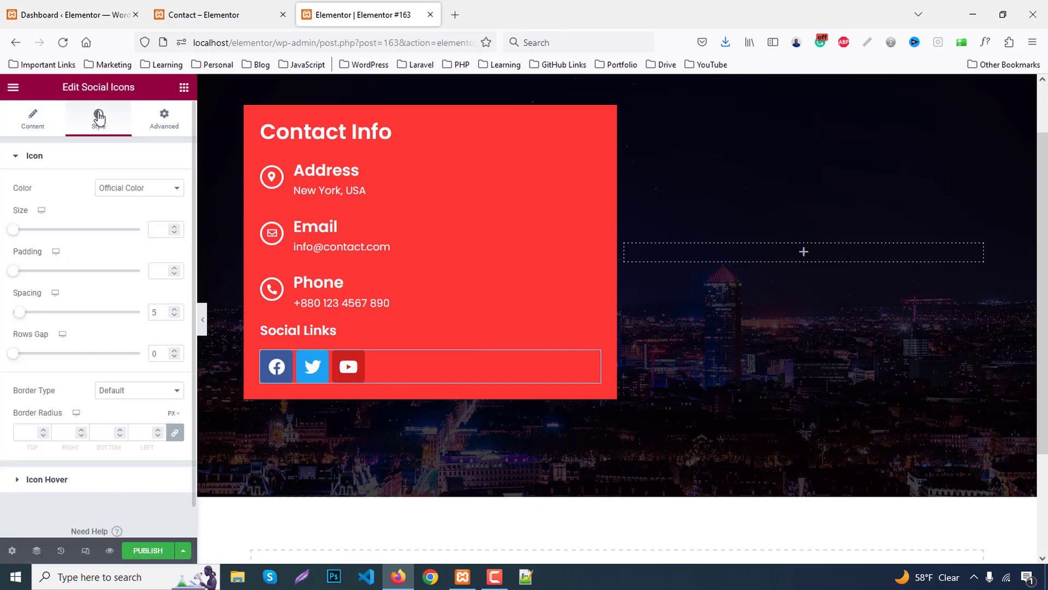
click(158, 235)
text(2)
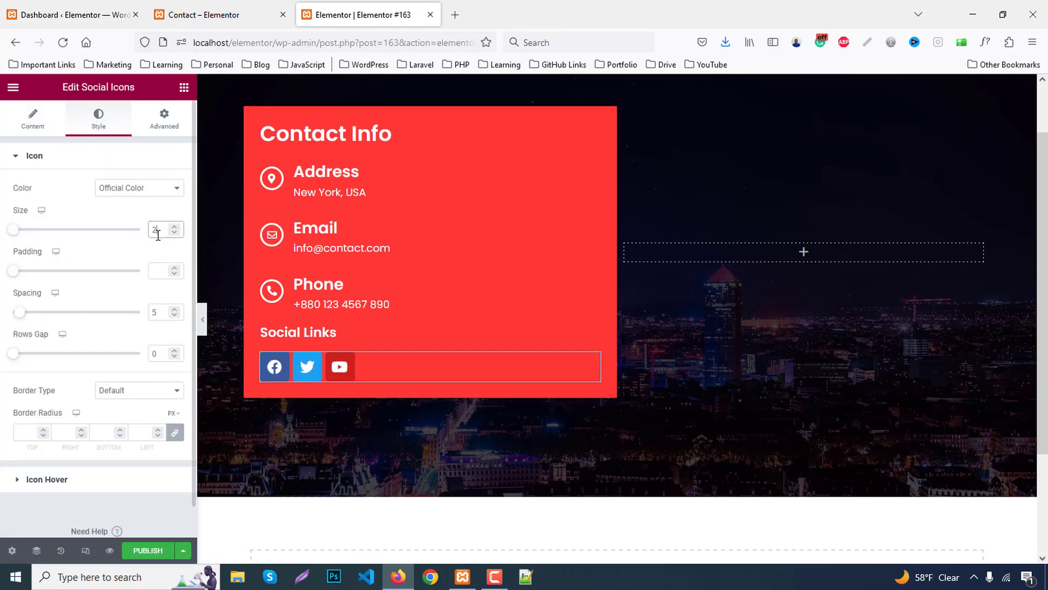
text(0)
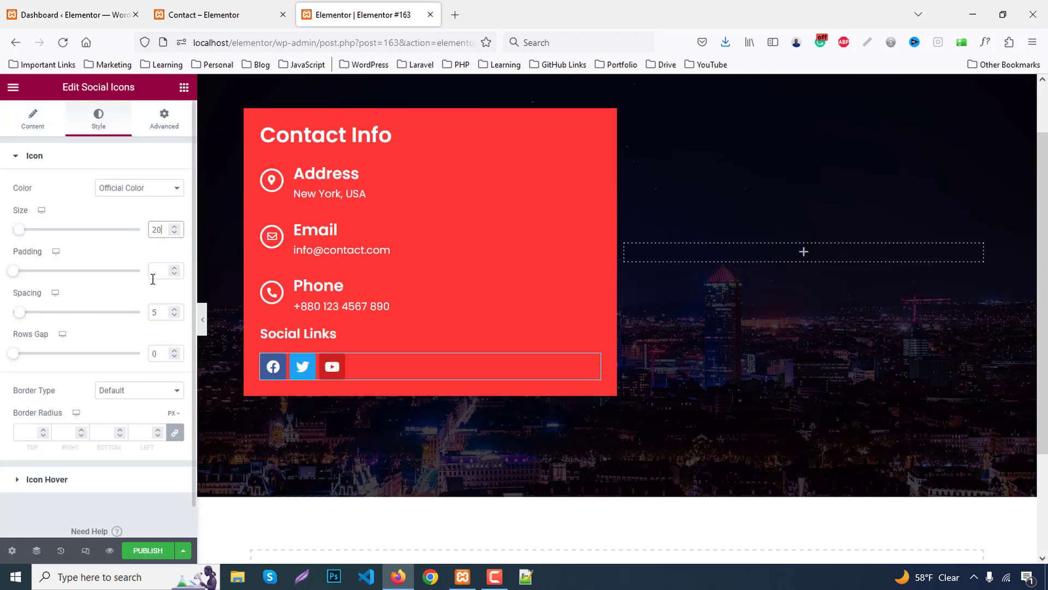
click(175, 310)
click(175, 309)
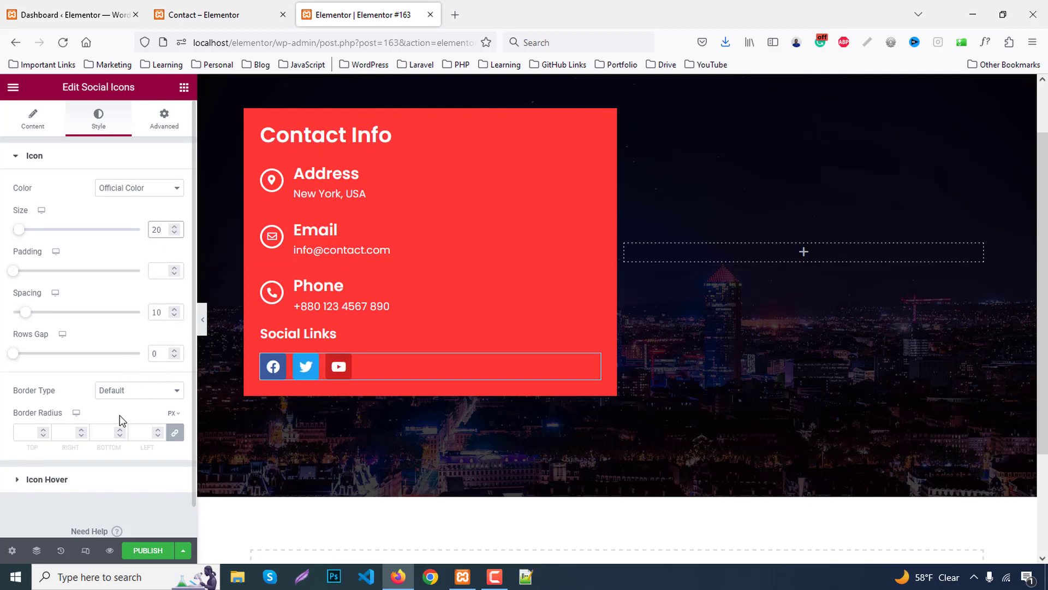
click(28, 427)
text(50)
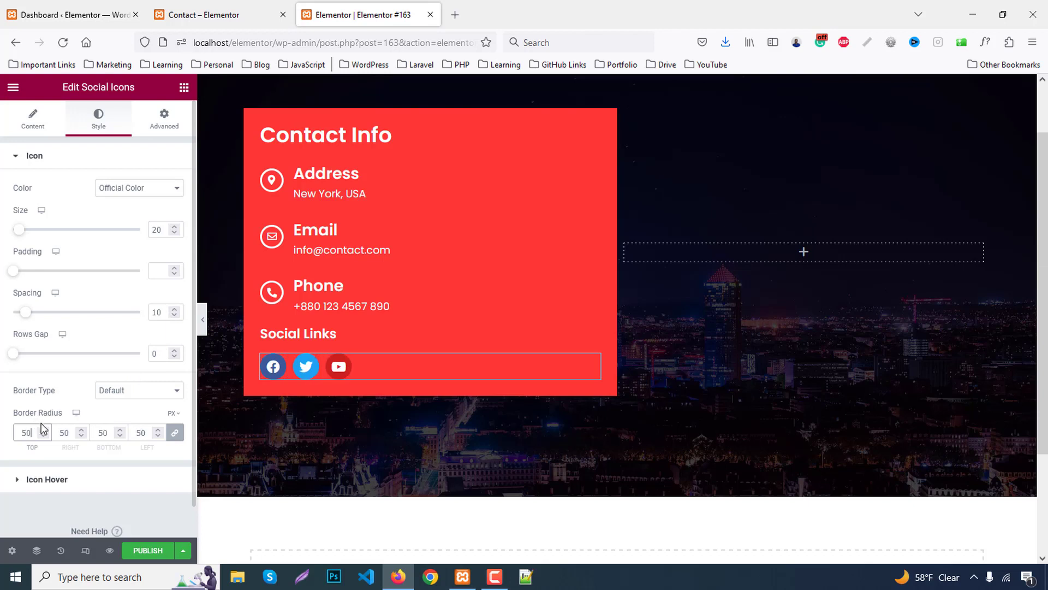
- Give the icons a Push hover animation and publish the page
click(64, 479)
click(53, 246)
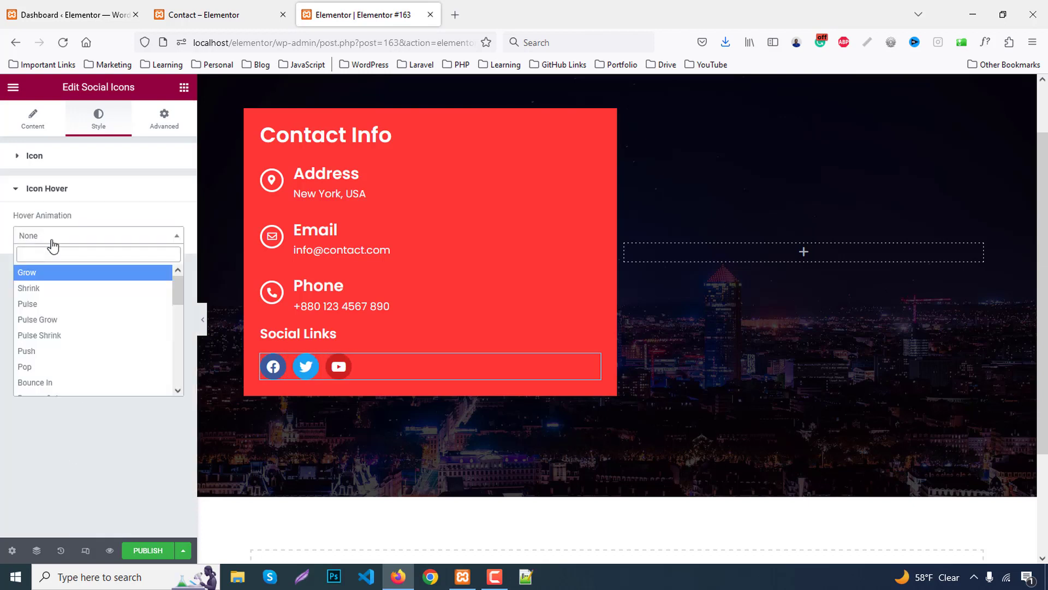
click(27, 350)
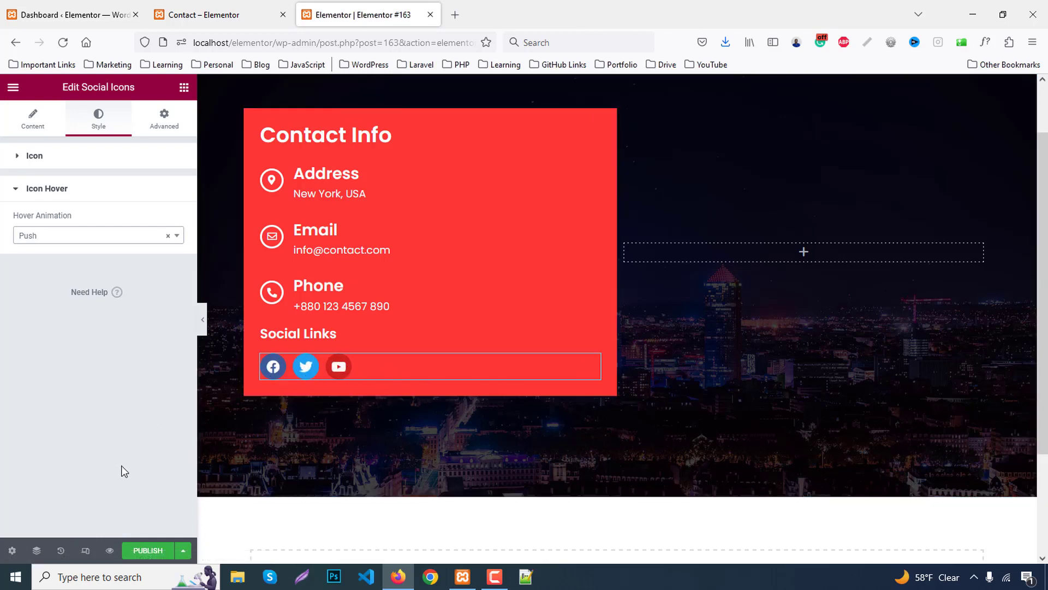
click(146, 550)
scroll(709, 339, up, 1)
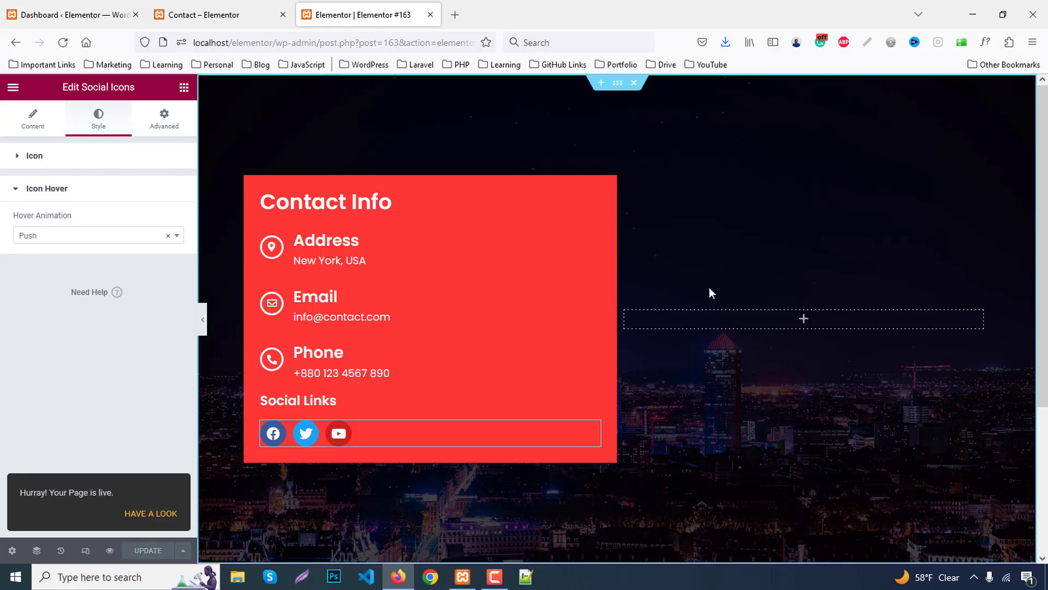
- From the WordPress dashboard, create a new blank WPForms form named 'Form'
click(102, 6)
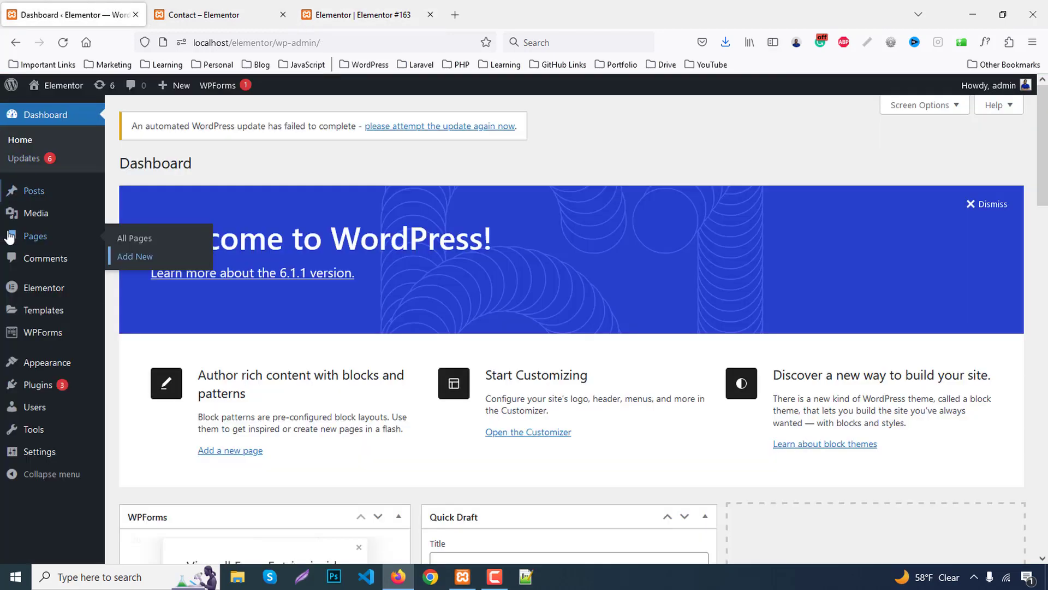
mouse_move(59, 335)
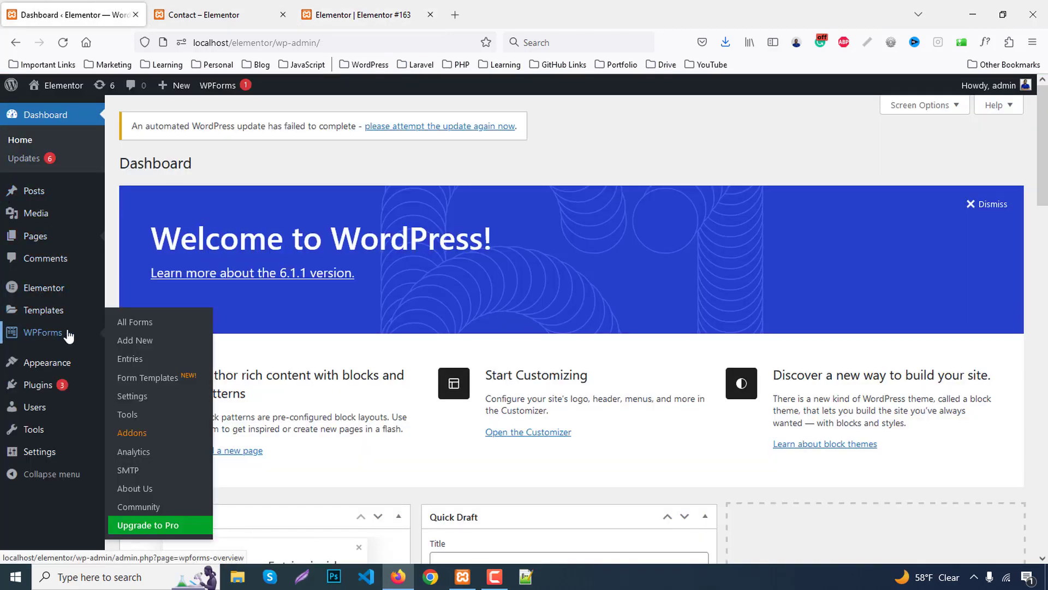
click(138, 344)
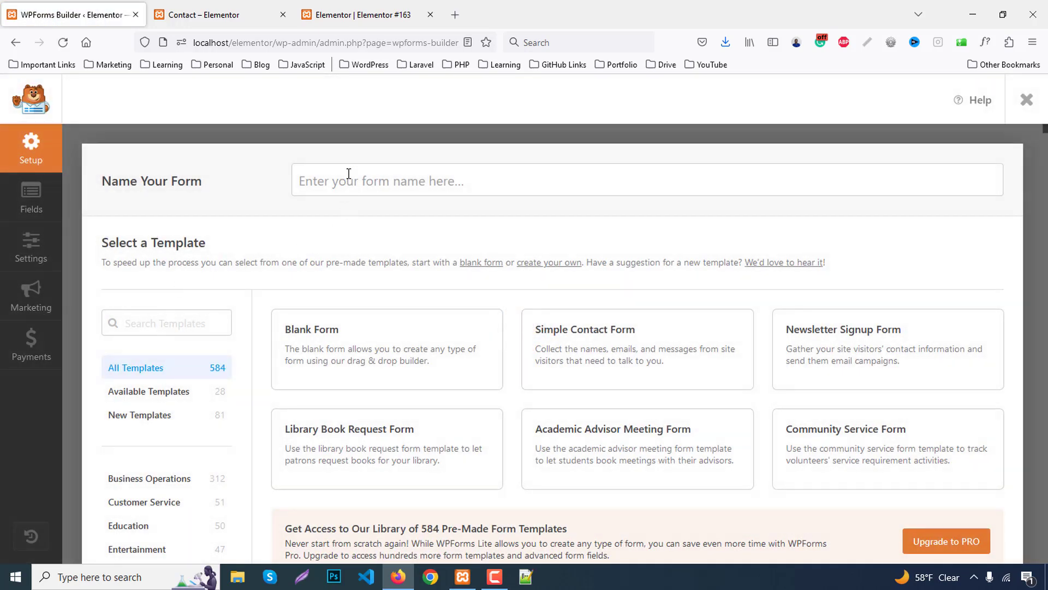
click(366, 176)
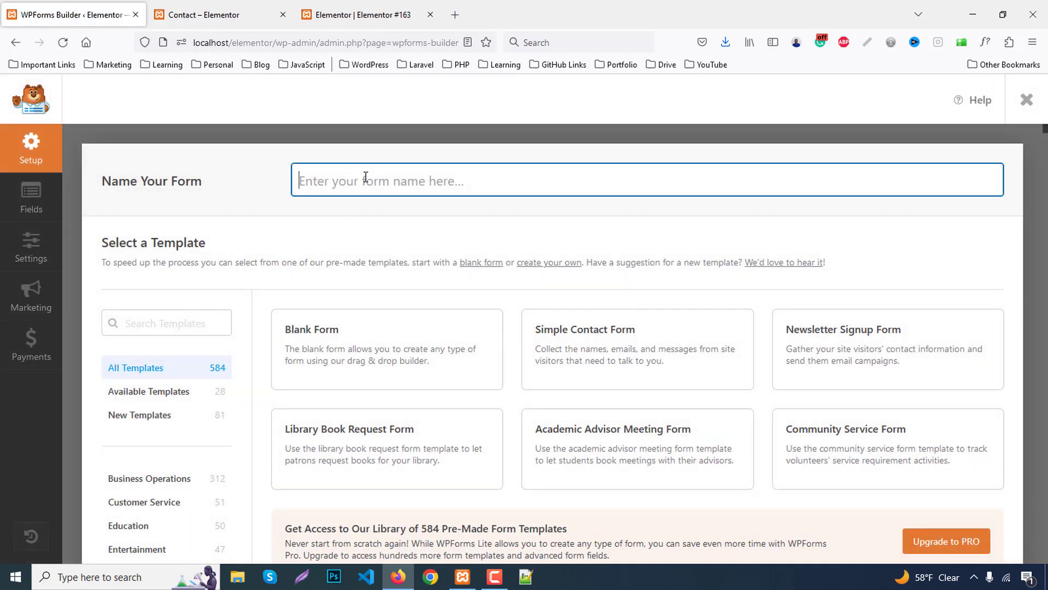
text(Form)
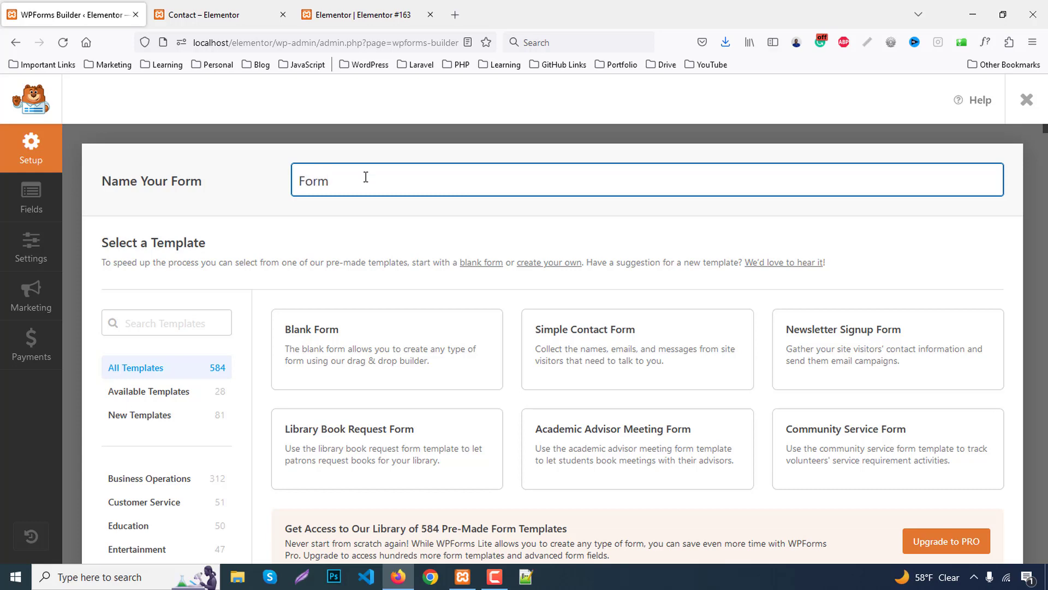
scroll(540, 314, down, 1)
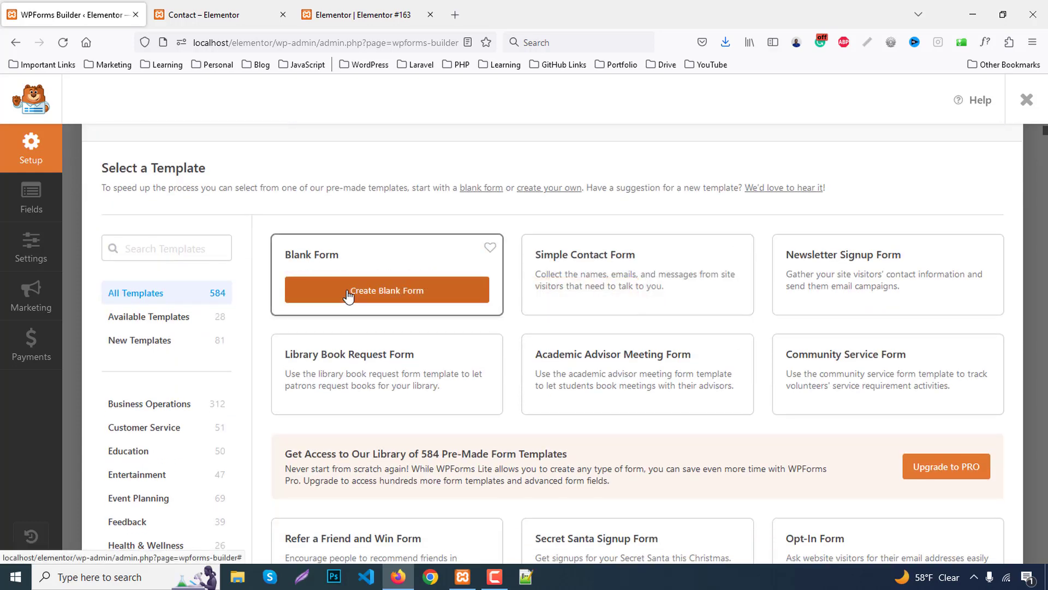
click(352, 290)
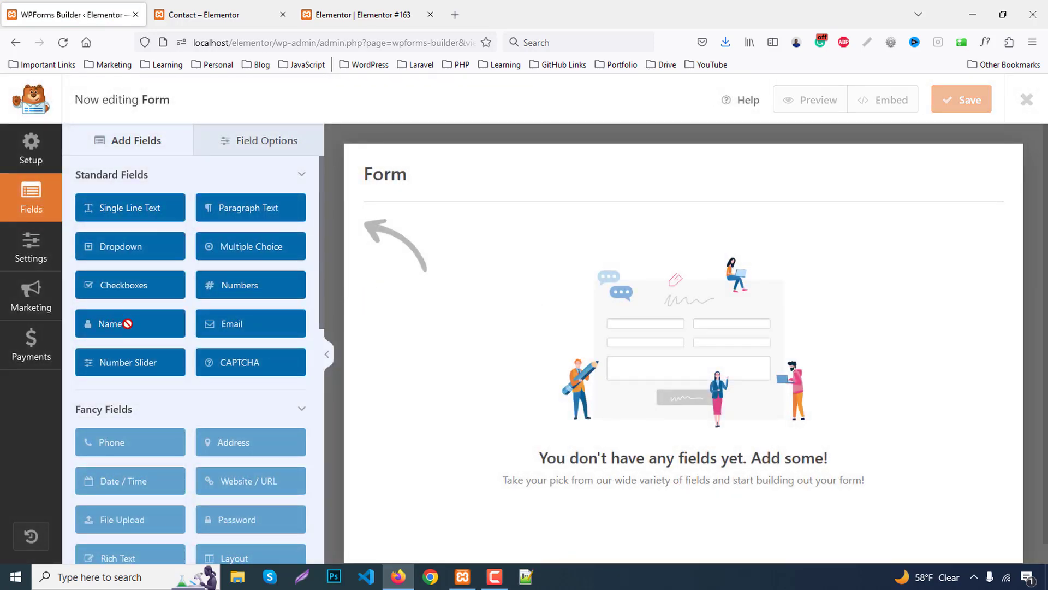
- Add a Name field and set its field size to Large
click(127, 323)
click(407, 265)
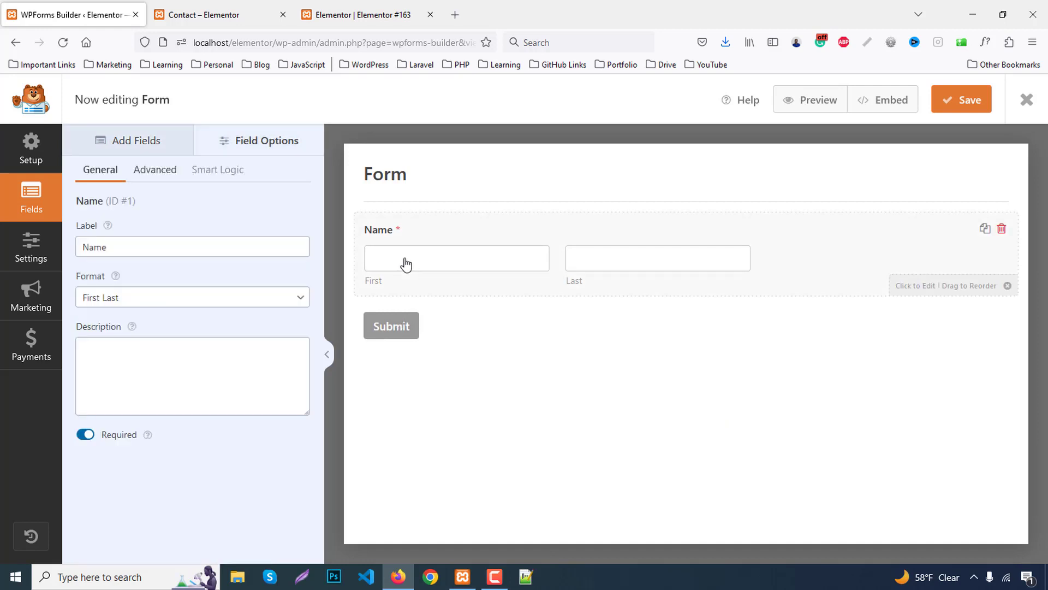
click(165, 170)
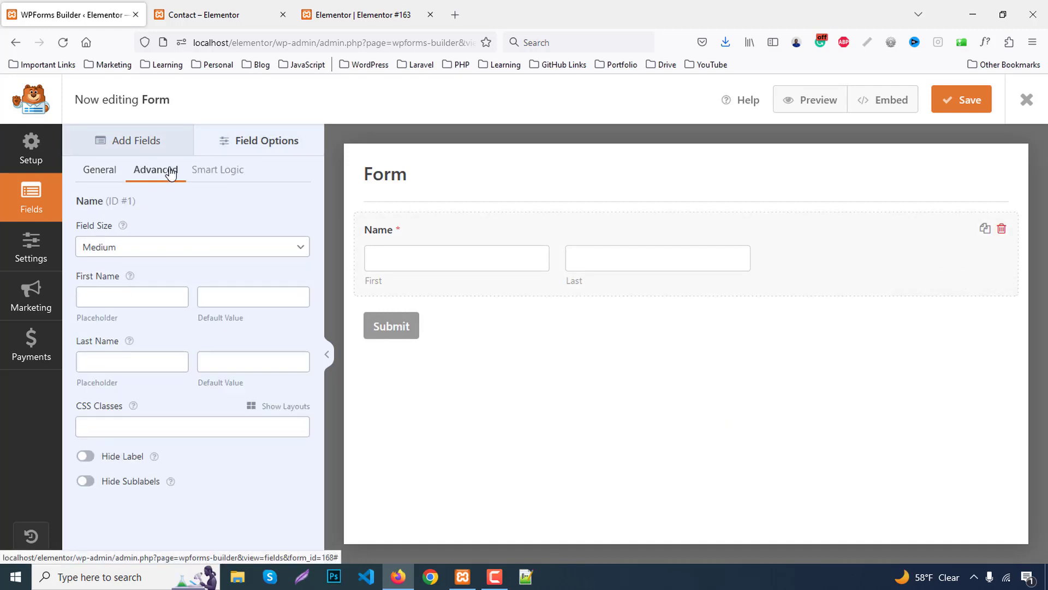
click(120, 252)
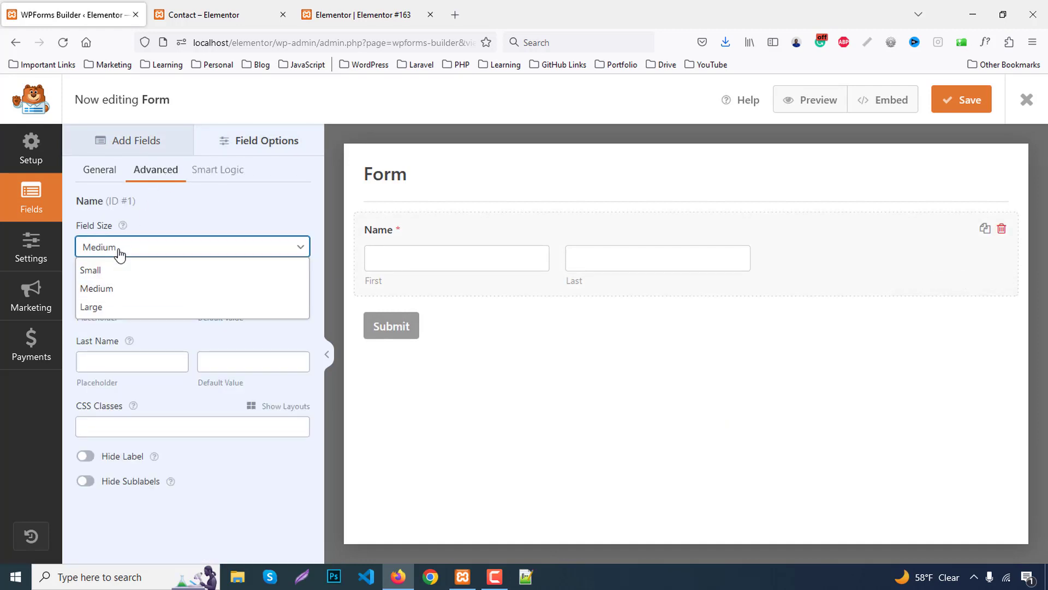
click(107, 306)
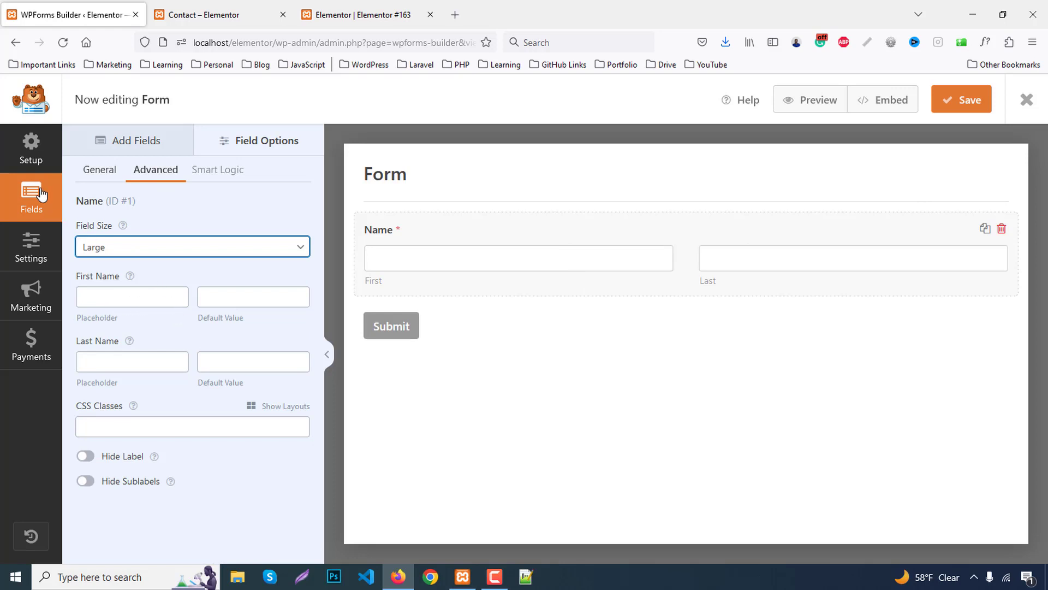
click(125, 142)
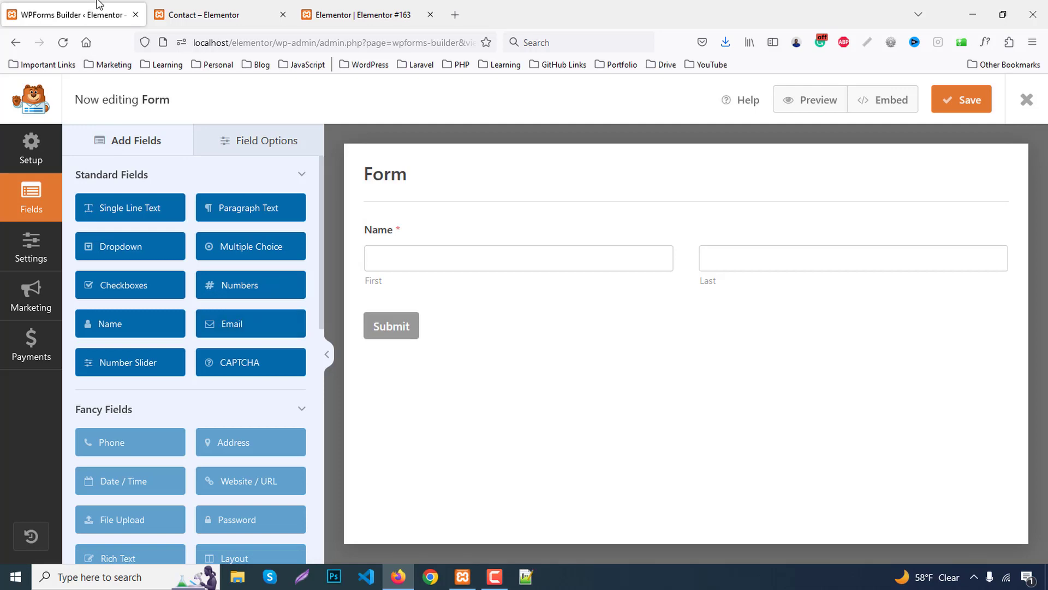
- Add an Email field placed in the first column of a 50/50 layout
click(180, 15)
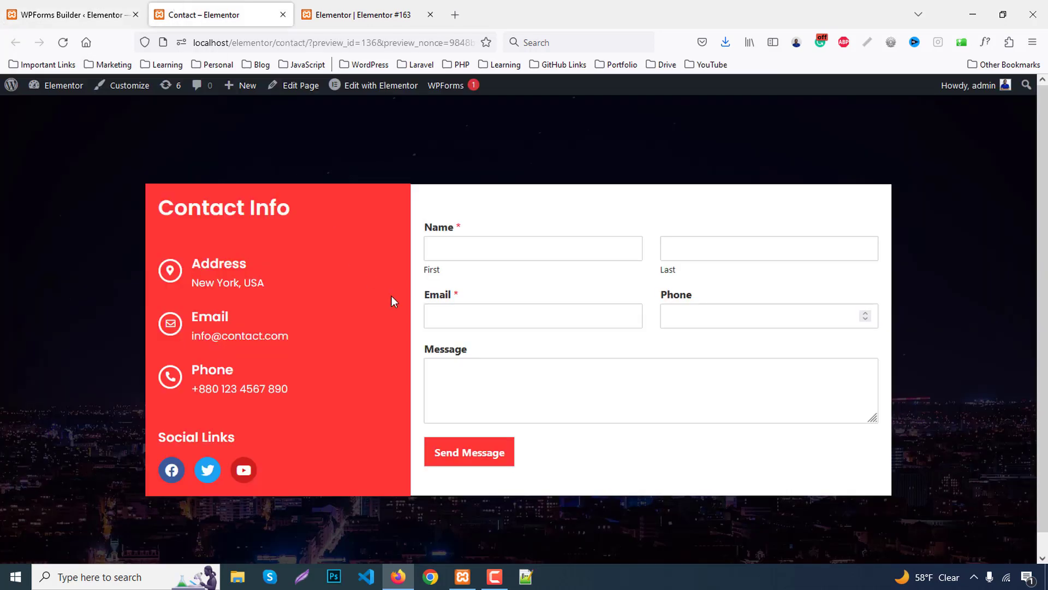
click(406, 25)
click(258, 6)
click(51, 7)
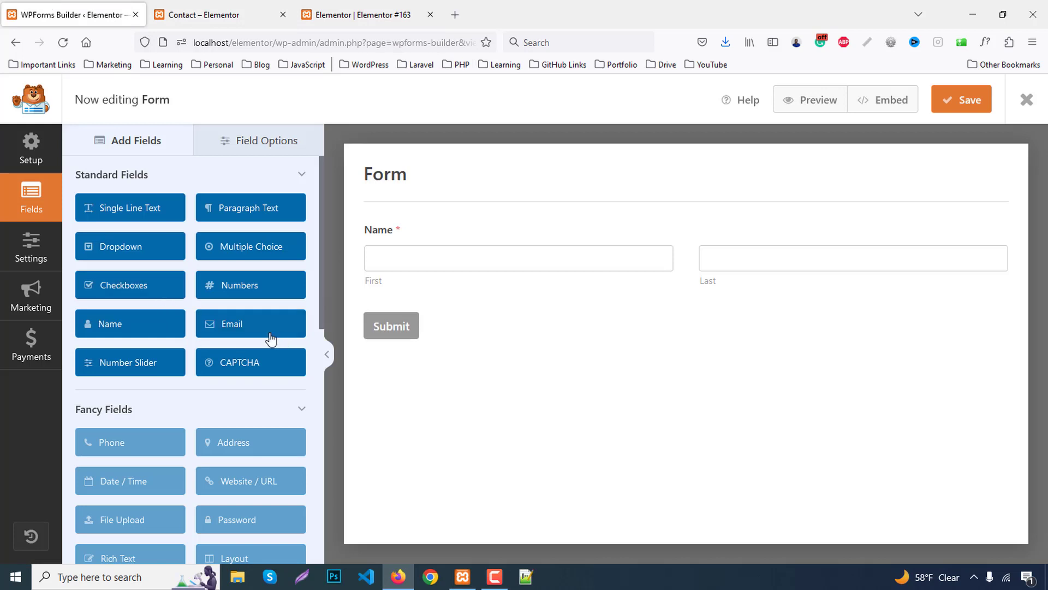
click(232, 329)
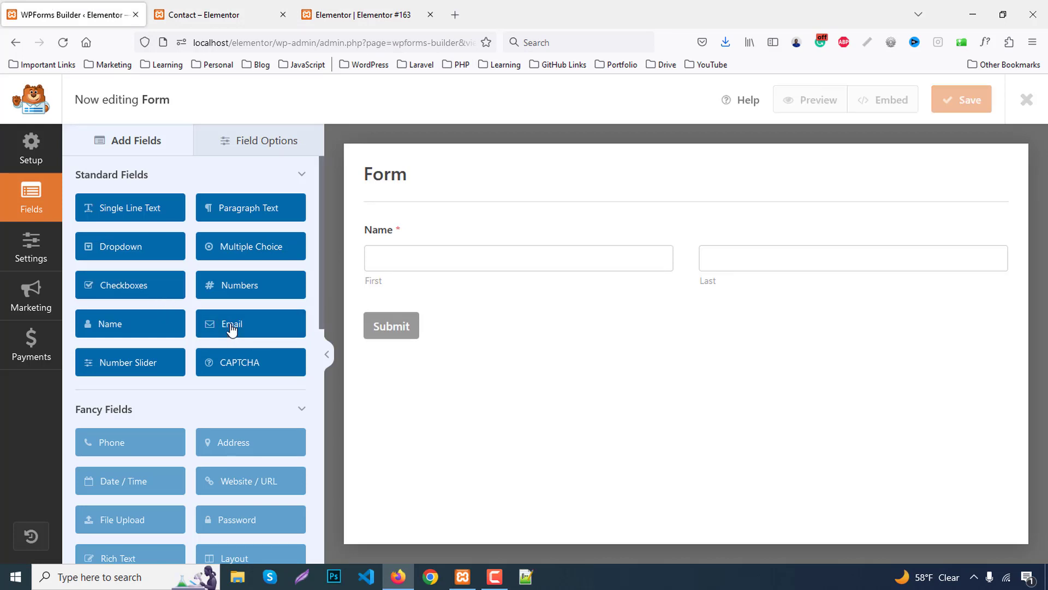
click(404, 346)
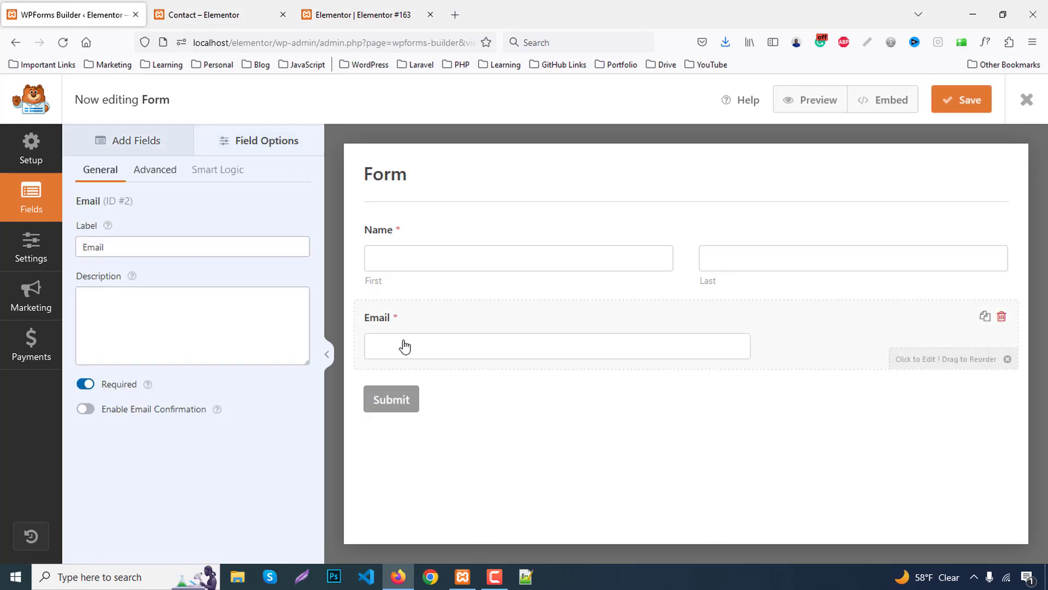
click(170, 171)
scroll(187, 431, down, 1)
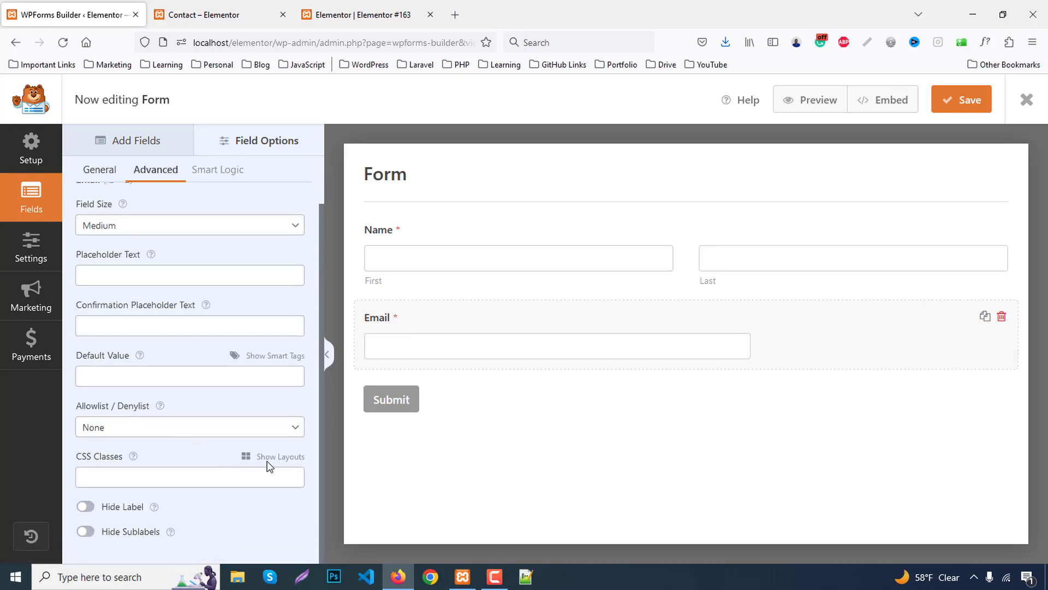
scroll(265, 445, down, 2)
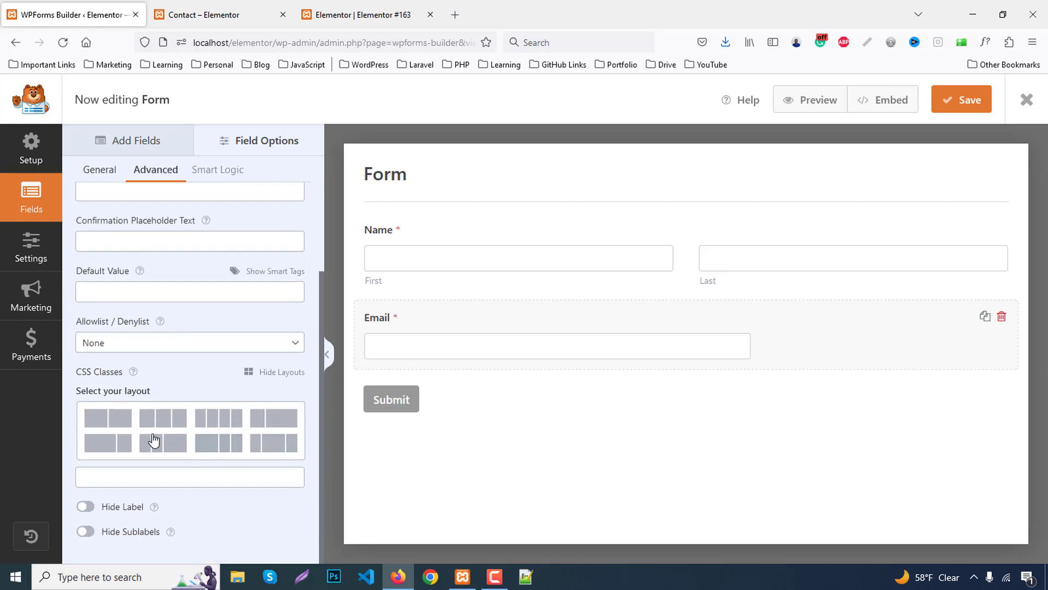
click(111, 421)
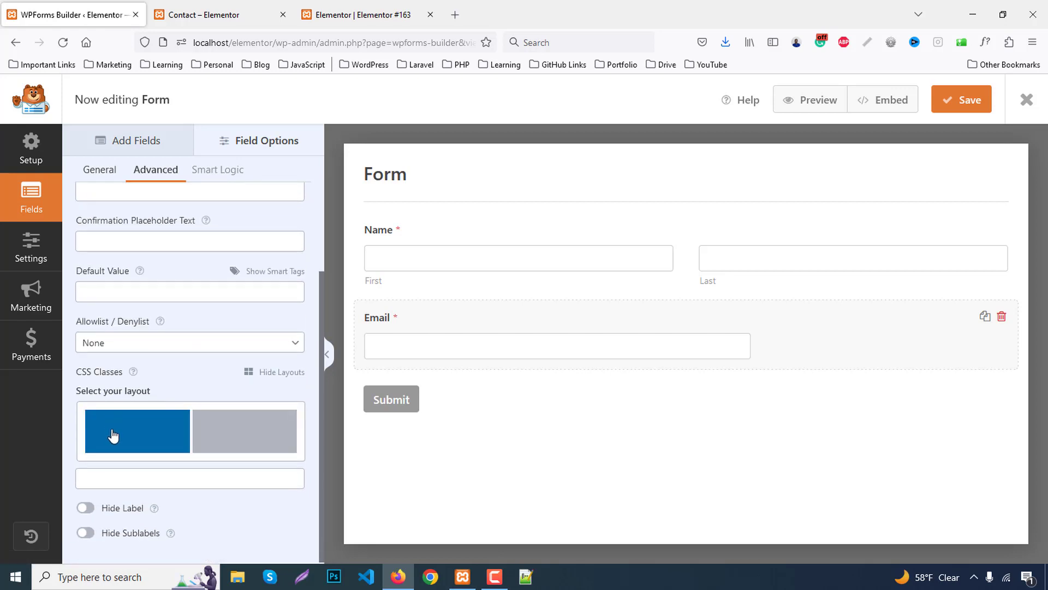
click(113, 435)
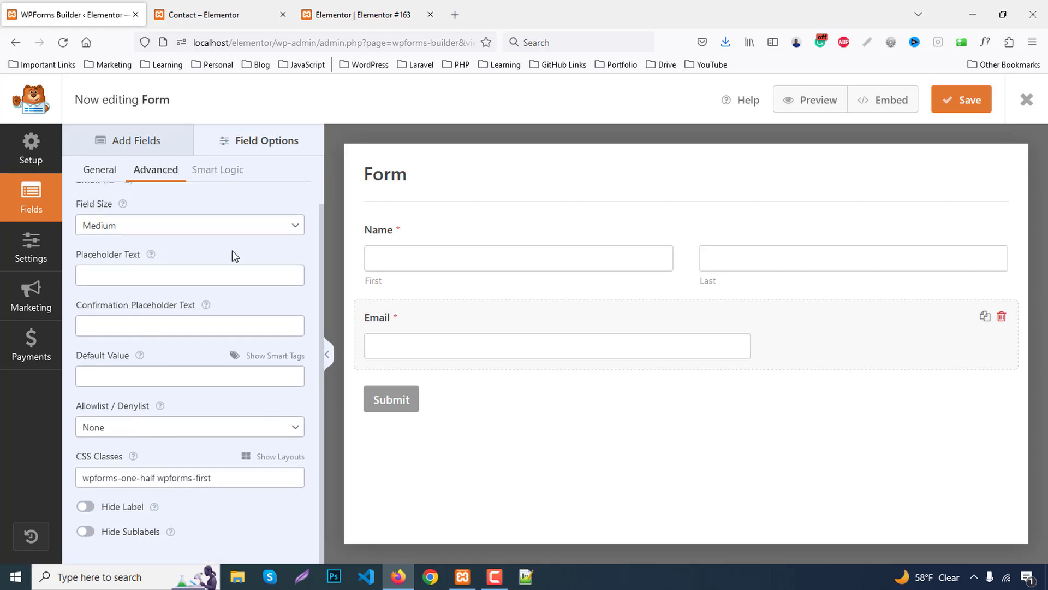
click(109, 141)
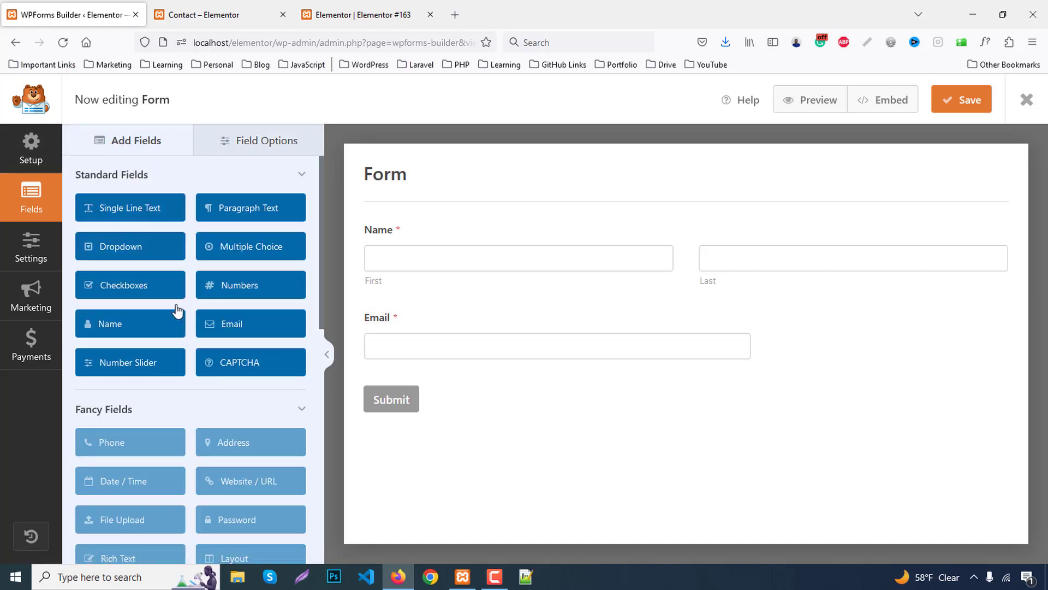
- Save the form, then add a Numbers field labelled Phone
key(ctrl+s)
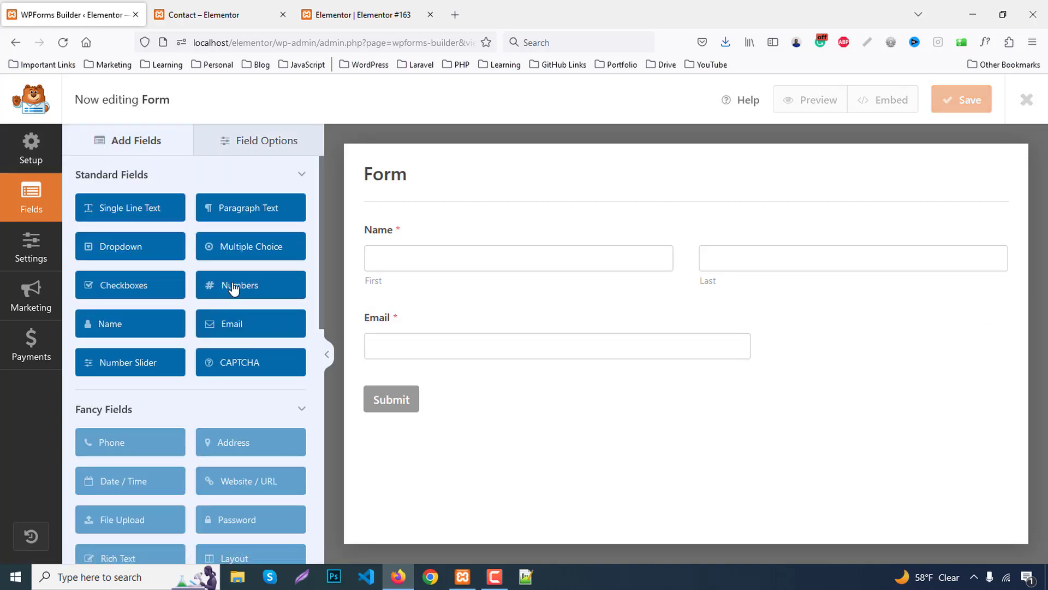
click(234, 287)
click(462, 419)
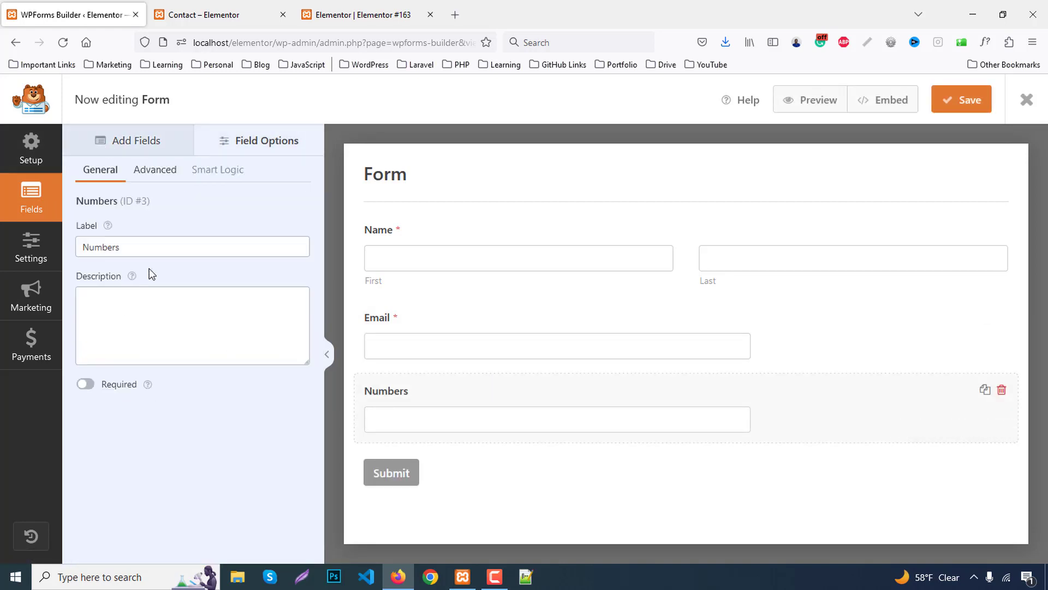
double_click(138, 244)
text(Phone)
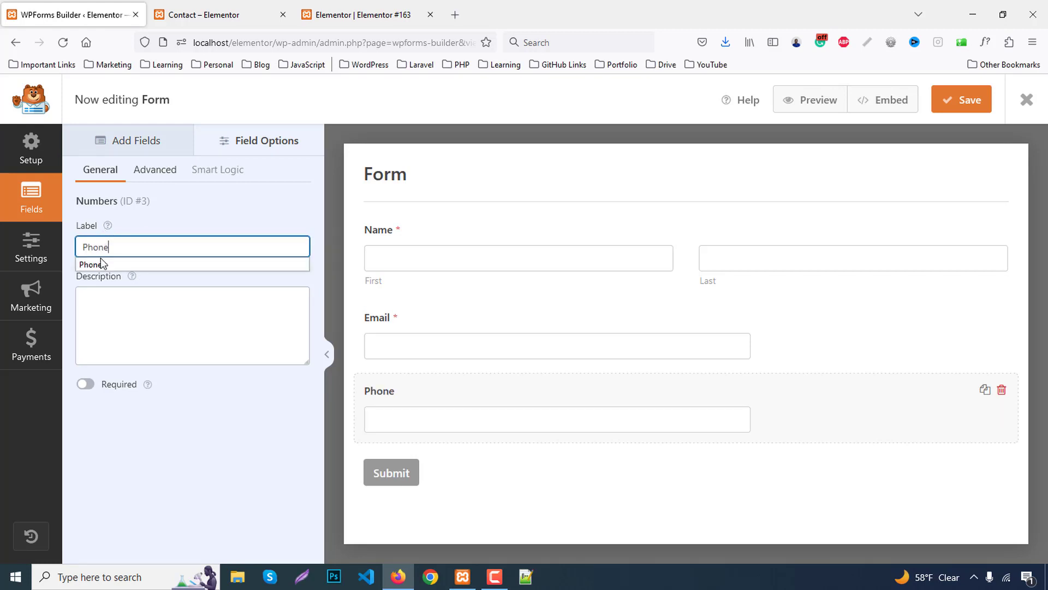
key(Tab)
- Give the Phone field the 50/50 layout's right column class, wpforms-one-half
click(157, 170)
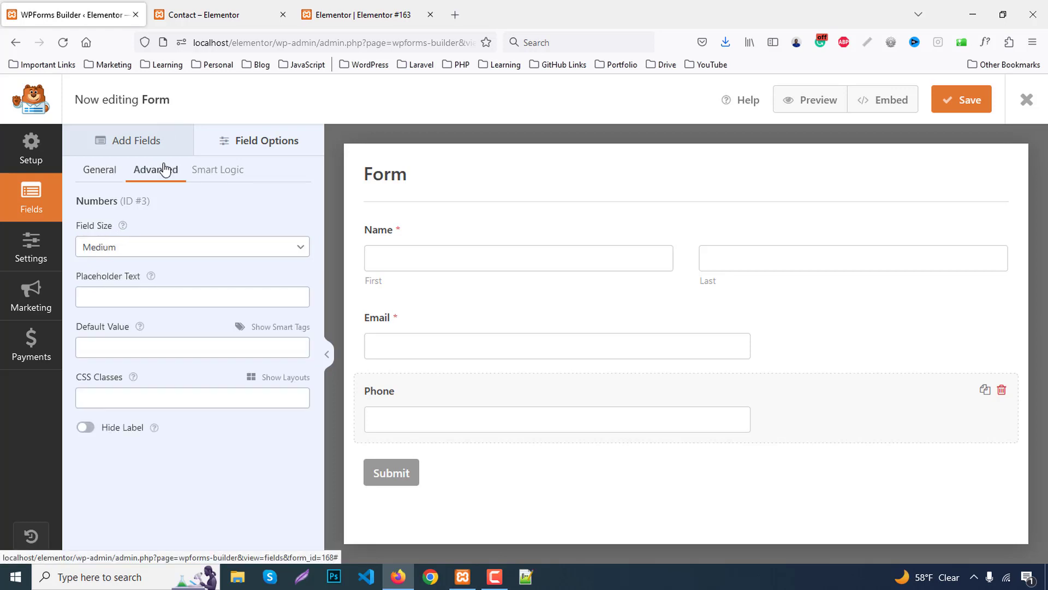
click(294, 378)
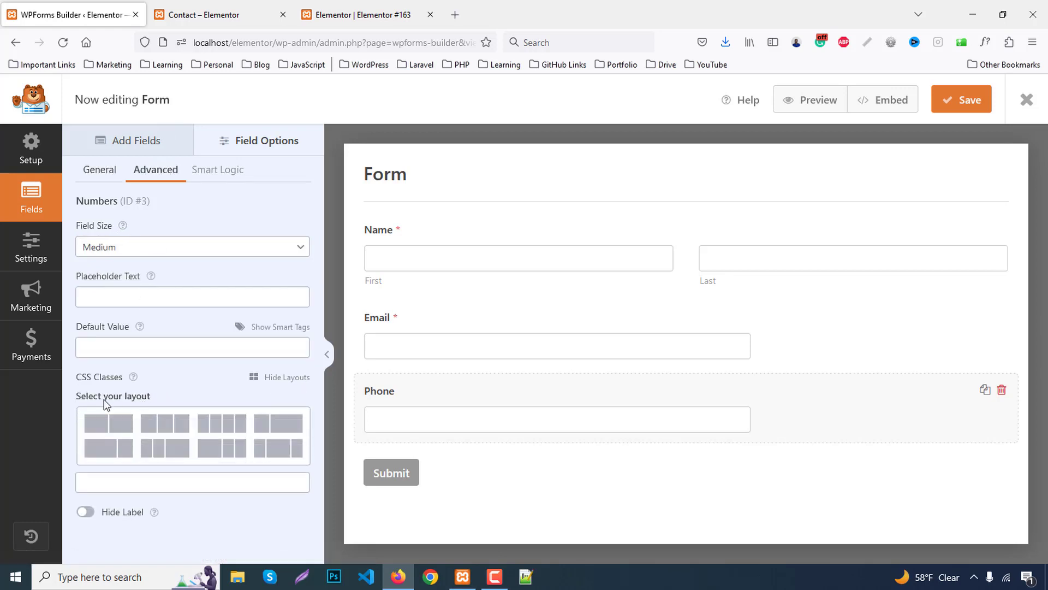
click(109, 431)
click(264, 450)
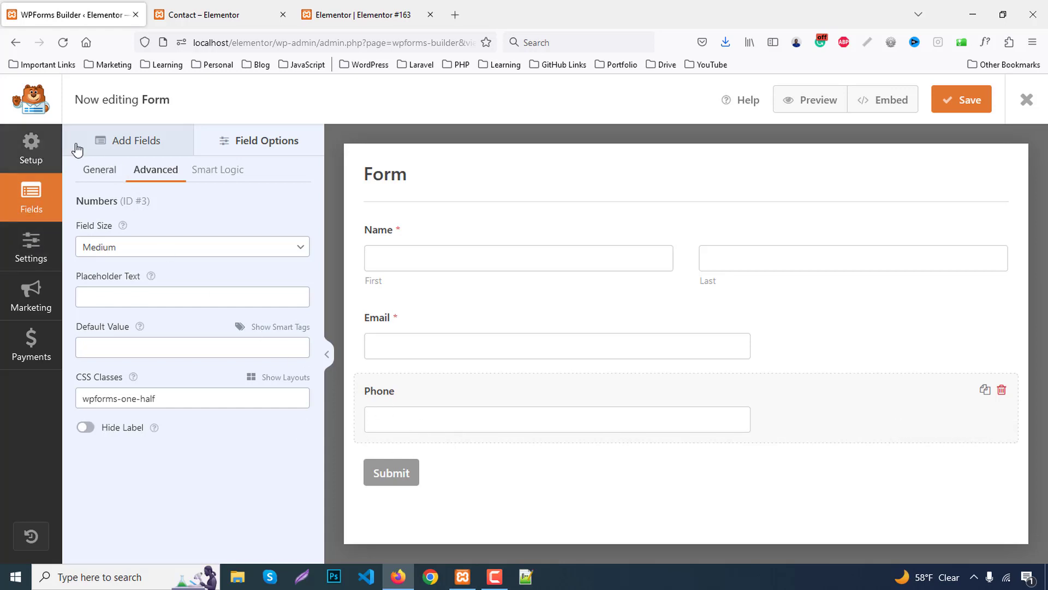
click(111, 144)
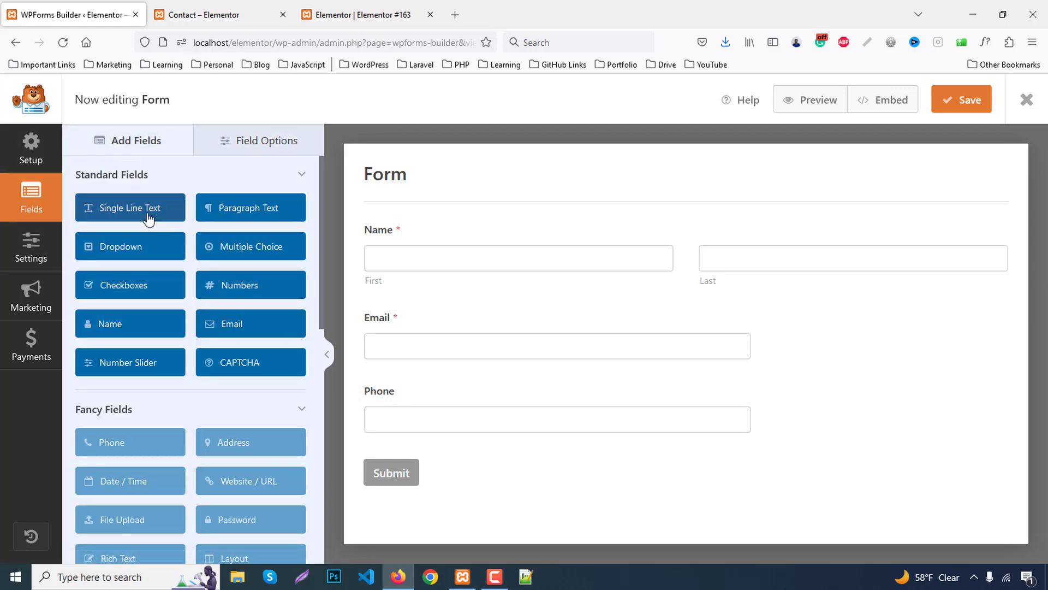
- Add a Paragraph Text field and relabel it Message
click(244, 214)
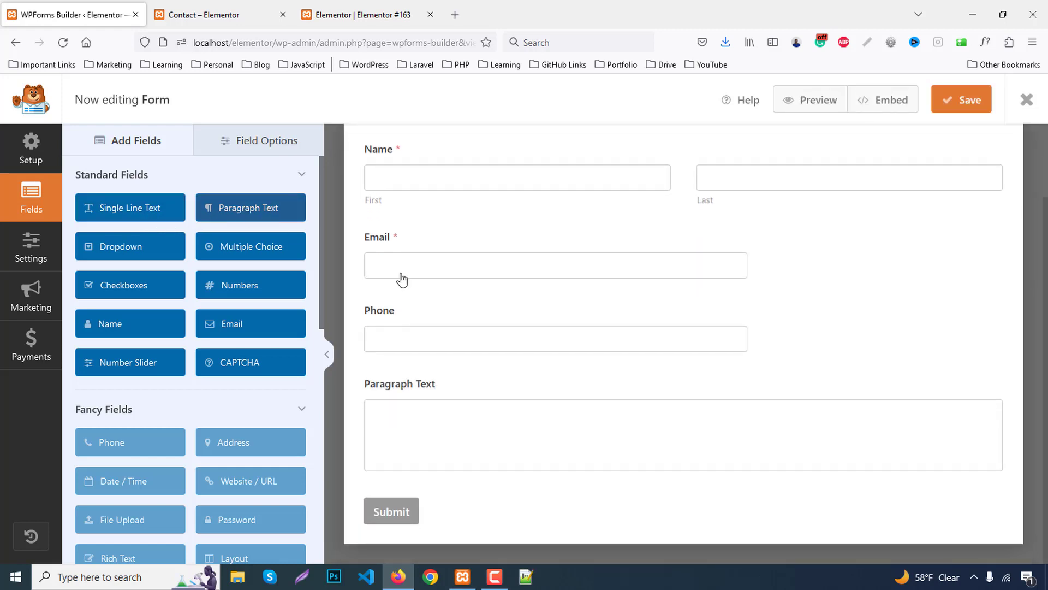
click(467, 451)
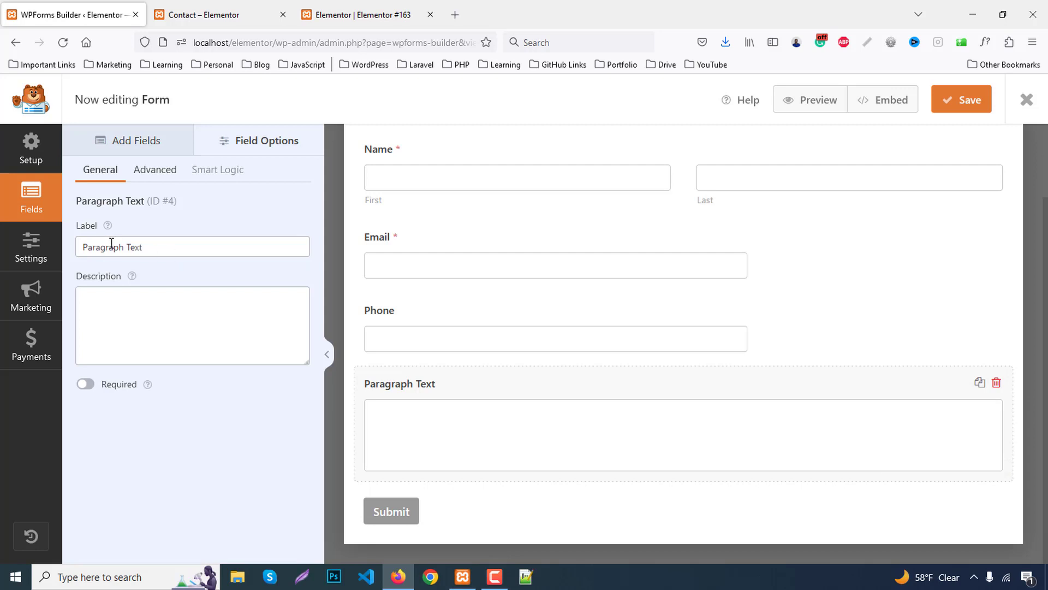
click(168, 250)
key(ctrl+a)
text(M)
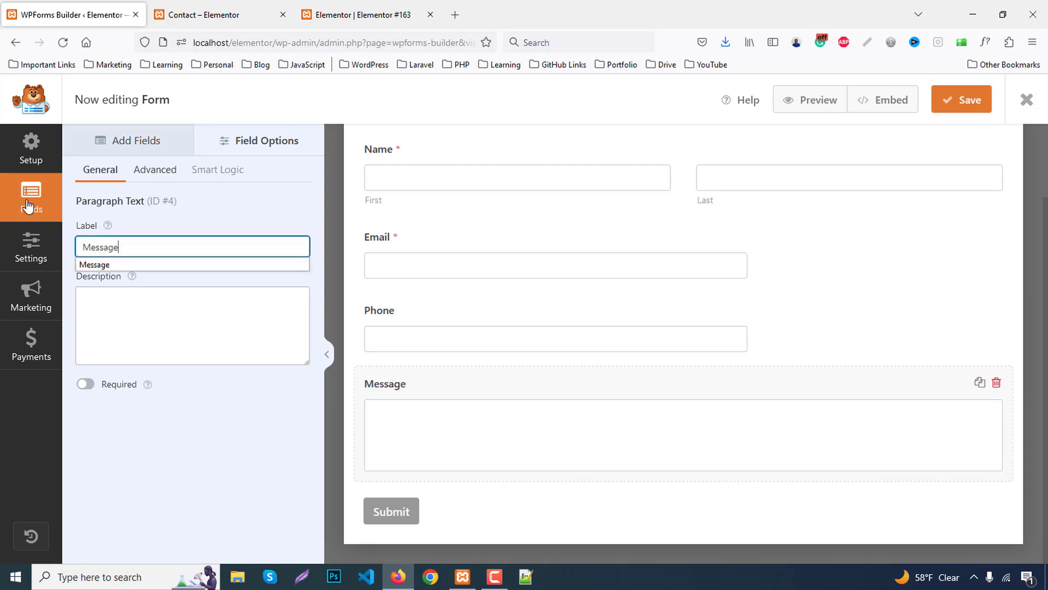
click(180, 265)
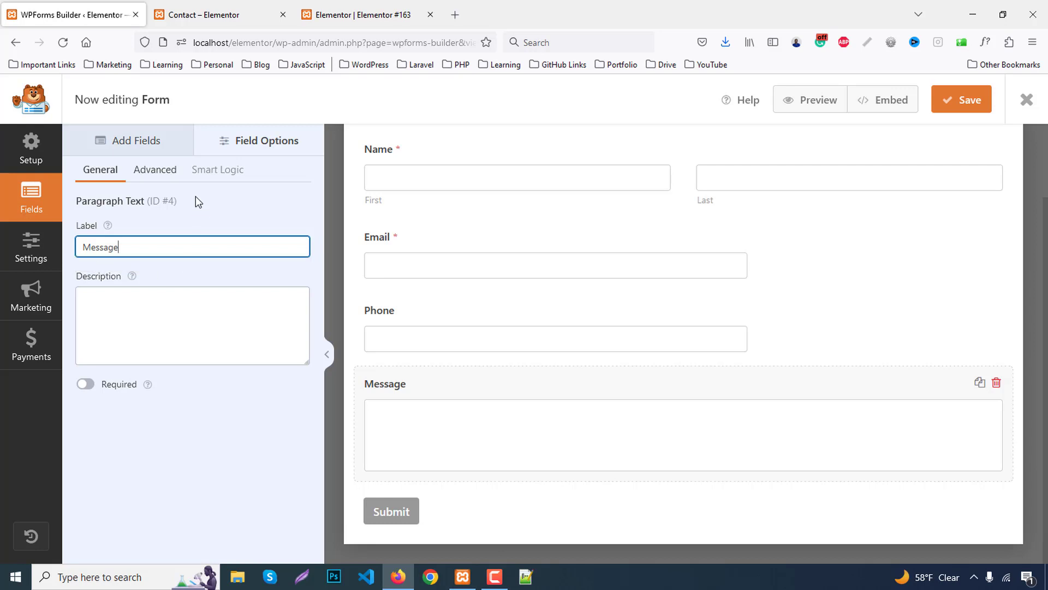
- Set the Message field size to Large and bring up the submit button settings
click(155, 169)
click(116, 251)
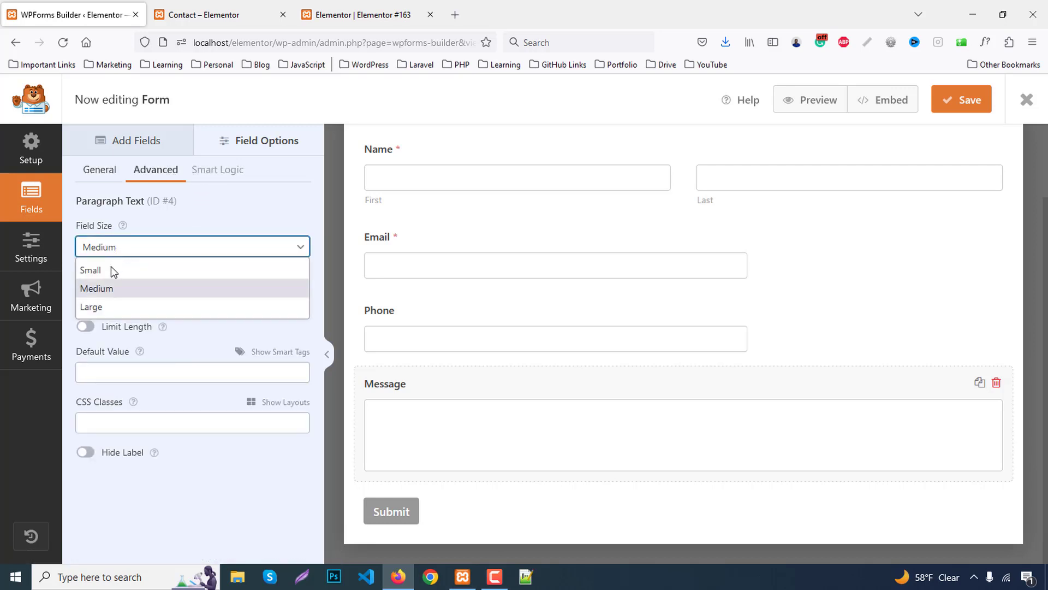
click(100, 307)
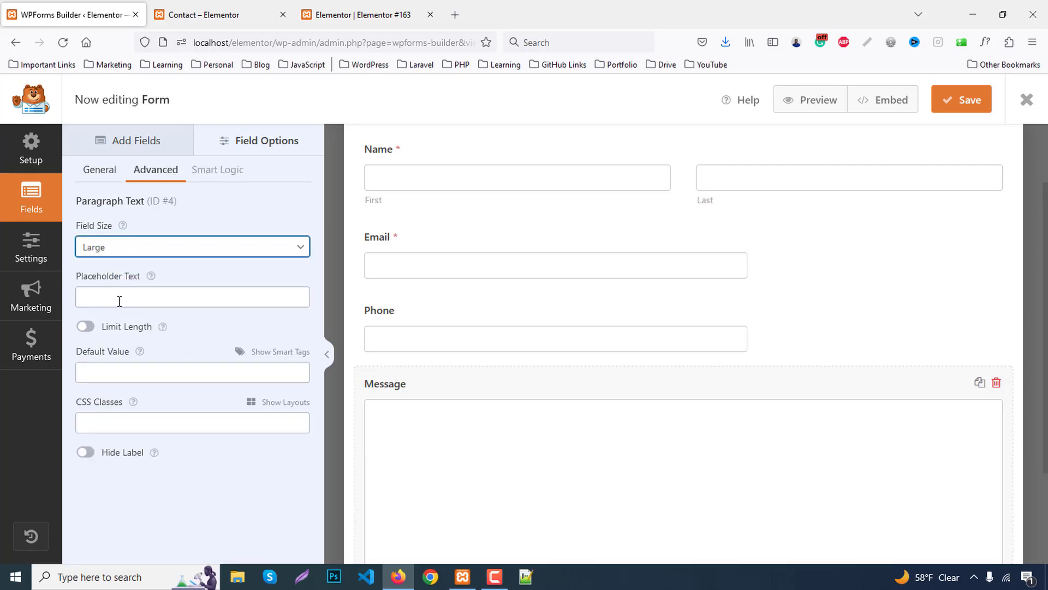
scroll(469, 420, down, 3)
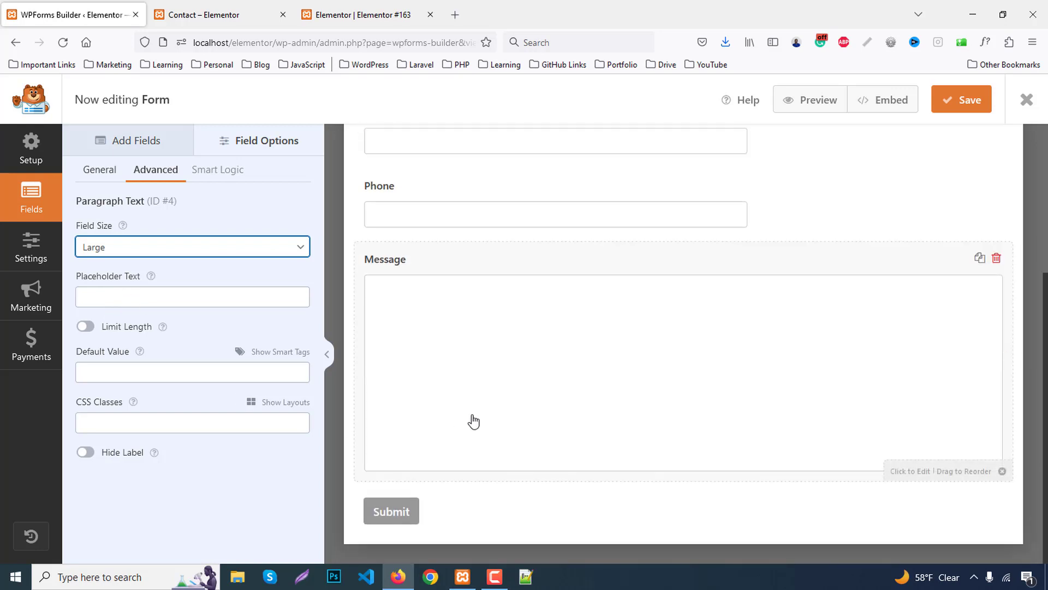
click(412, 513)
scroll(510, 353, down, 2)
- Replace the 'Submit' button text with 'Send Message' and save the form
click(459, 391)
double_click(425, 394)
text(Send Messag)
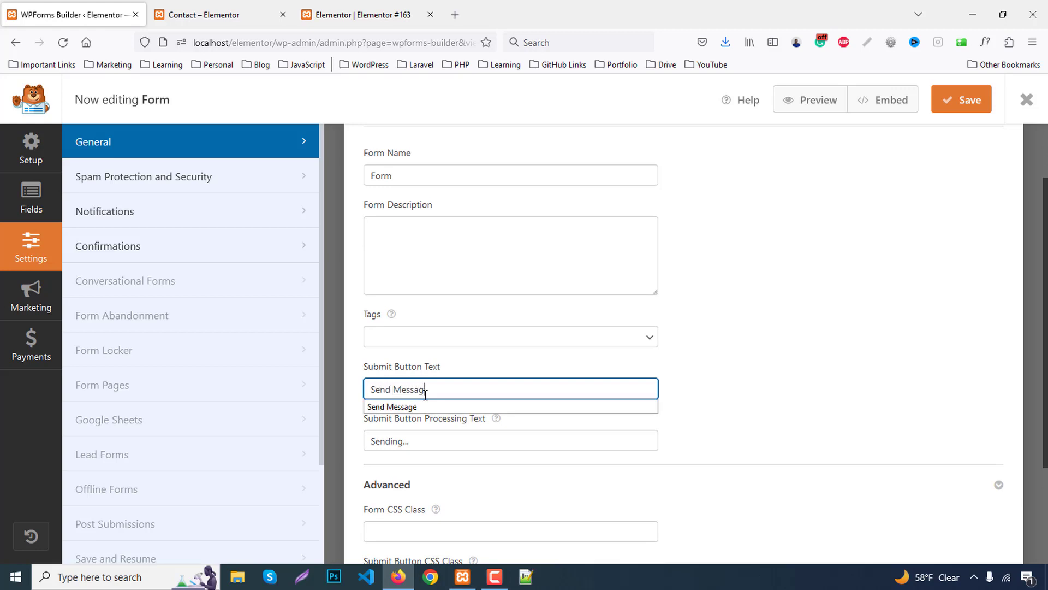
text(e)
click(413, 408)
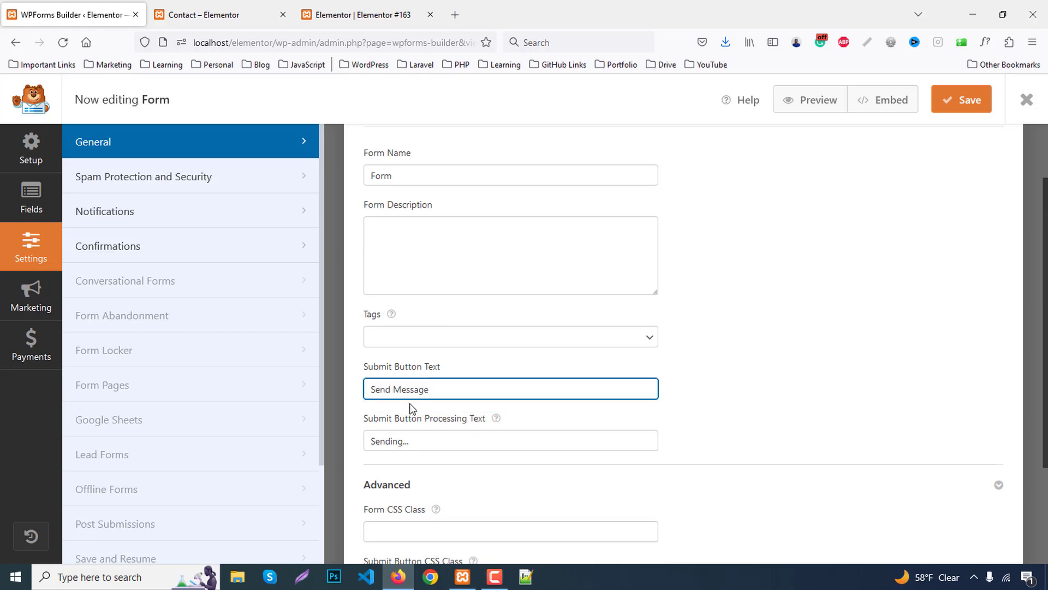
click(955, 106)
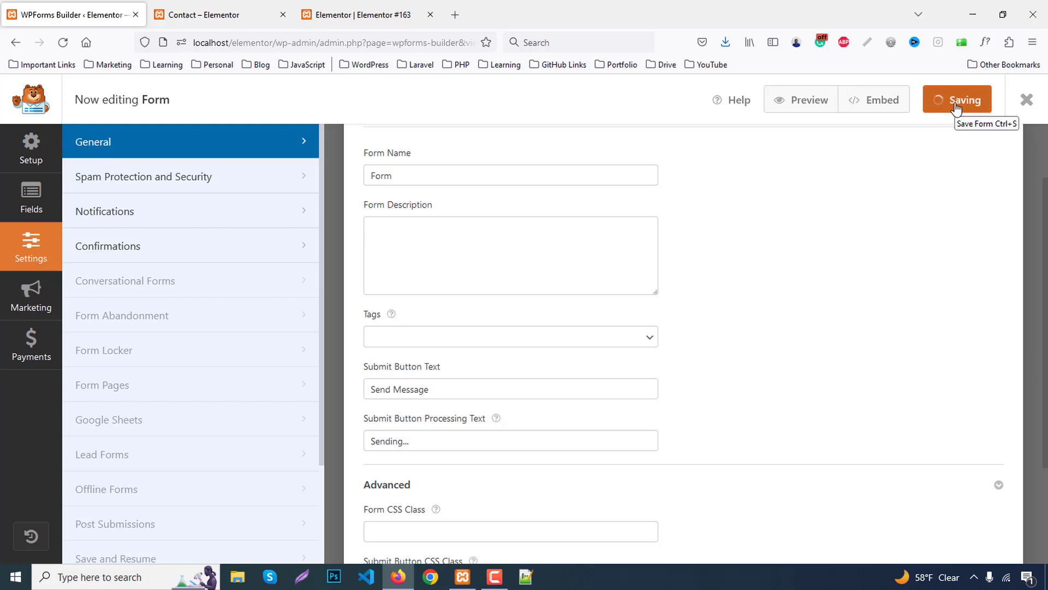
click(363, 15)
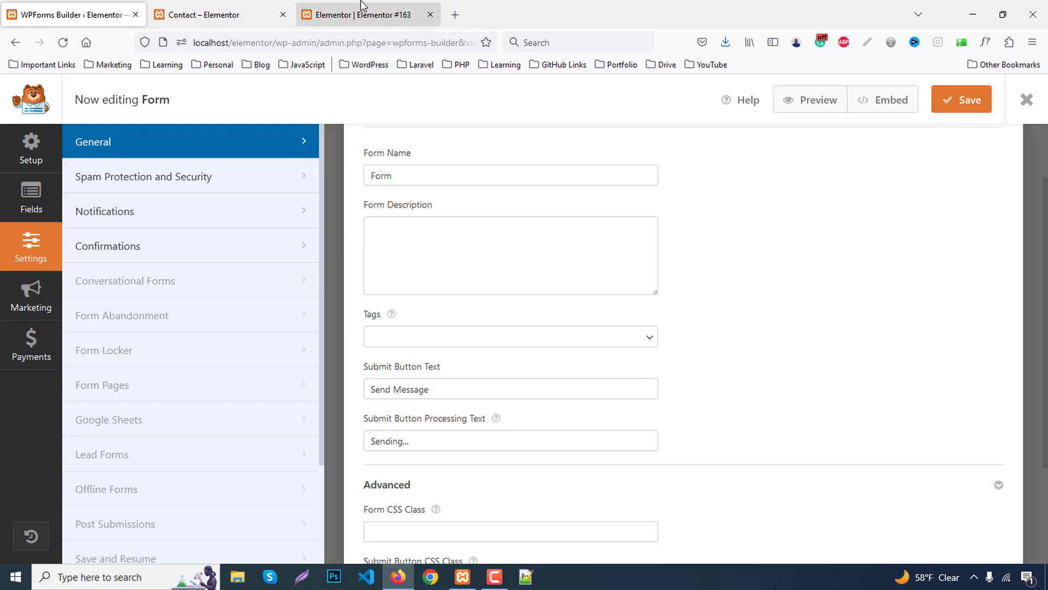
- Reload the editor and drop a WPForms widget showing 'Form' into the right column
click(63, 43)
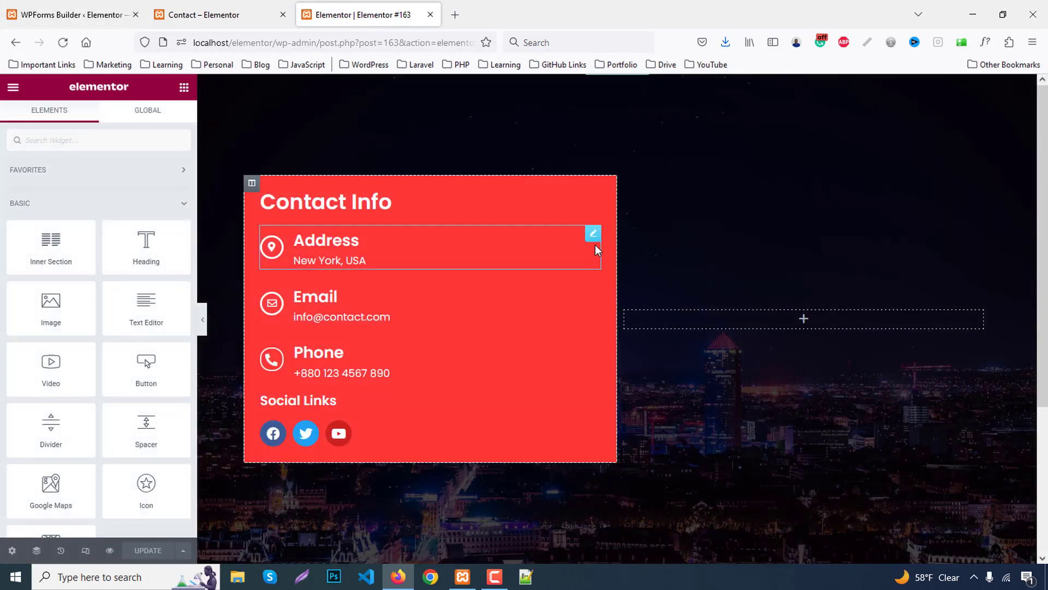
click(102, 137)
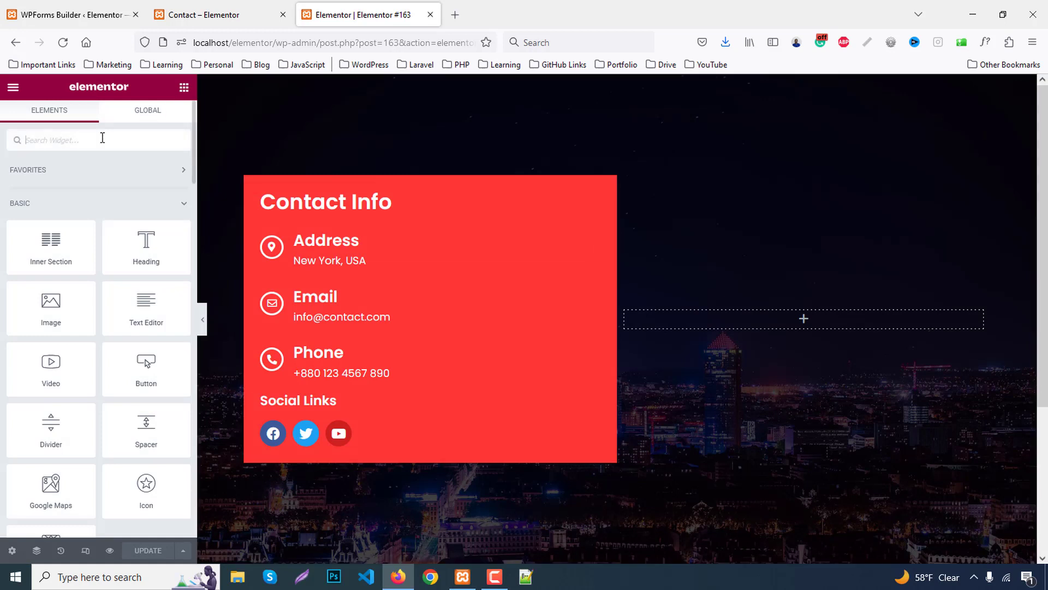
text(wp)
drag(60, 194, 795, 326)
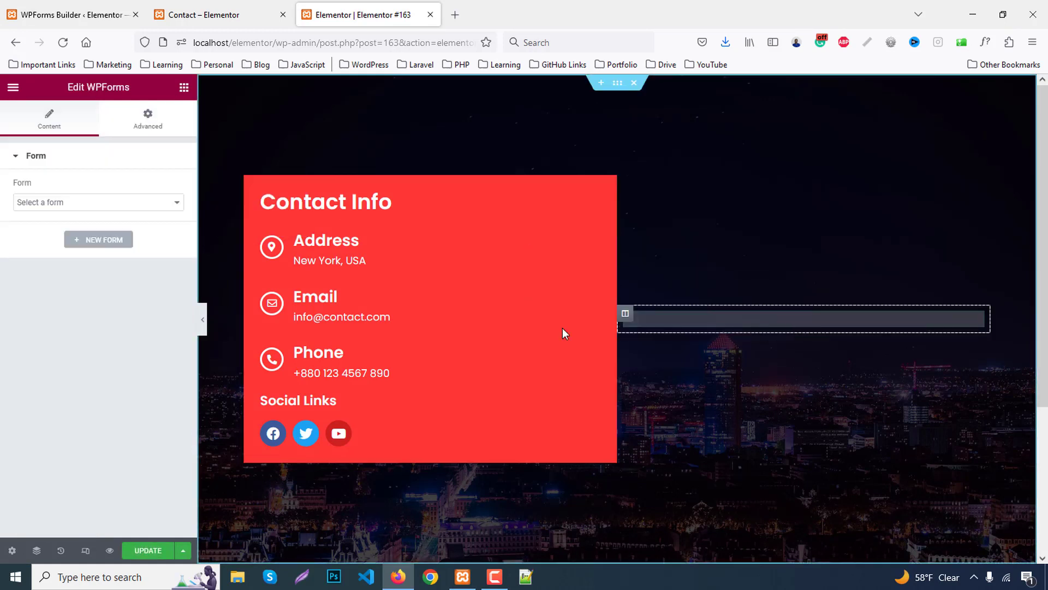
click(56, 203)
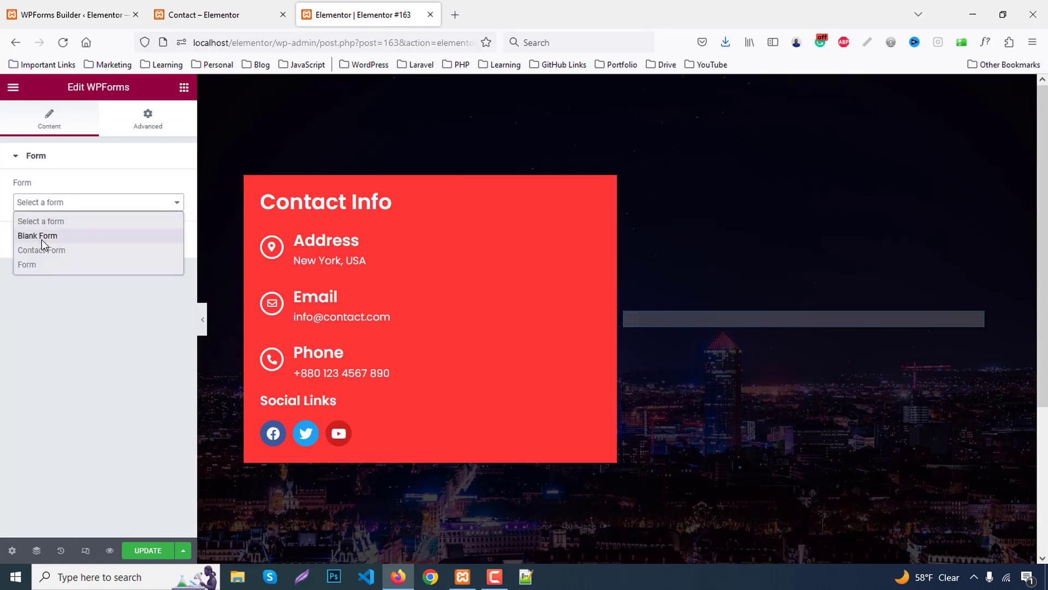
click(36, 264)
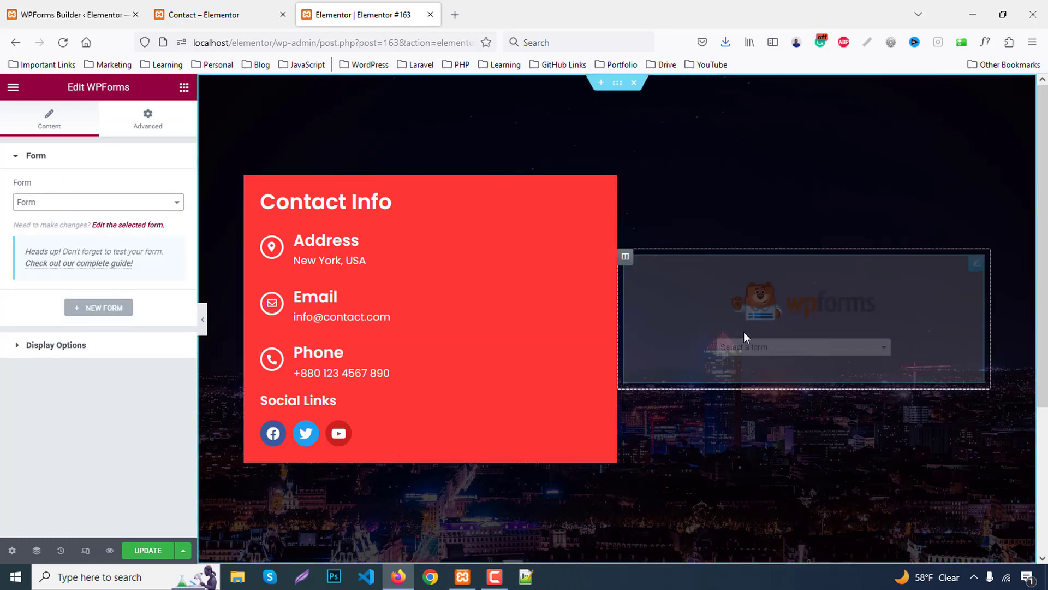
click(626, 140)
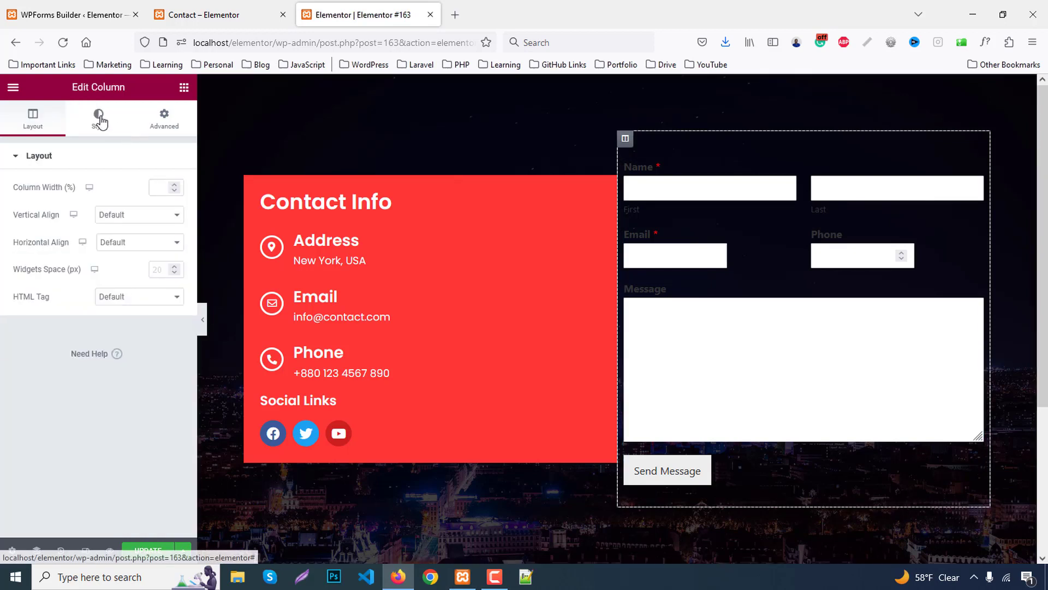
- Give the form column a classic white (#FFFFFF) background
click(98, 117)
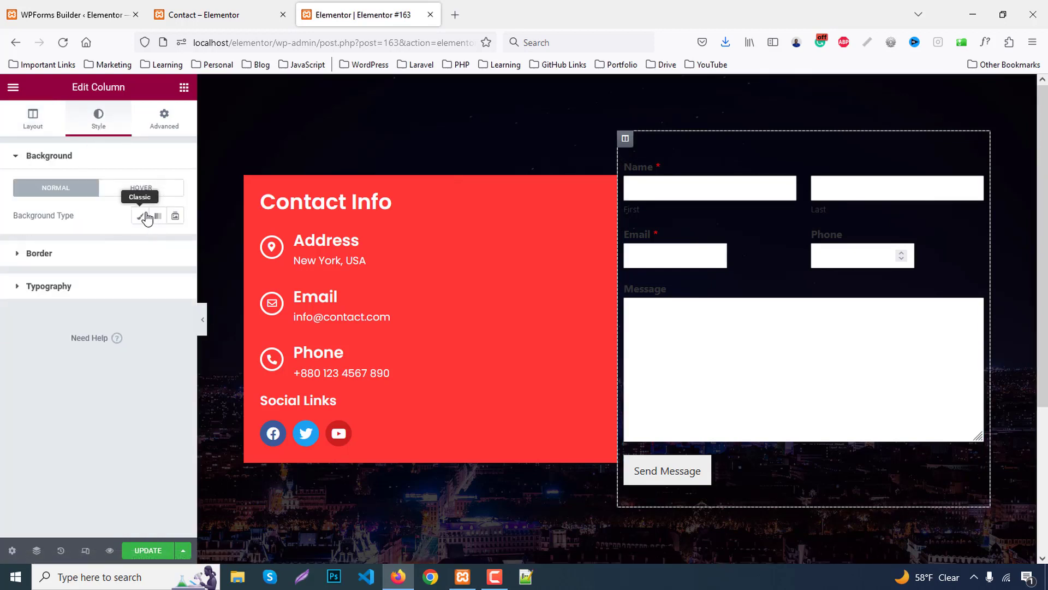
click(139, 215)
click(175, 242)
drag(112, 312, 3, 288)
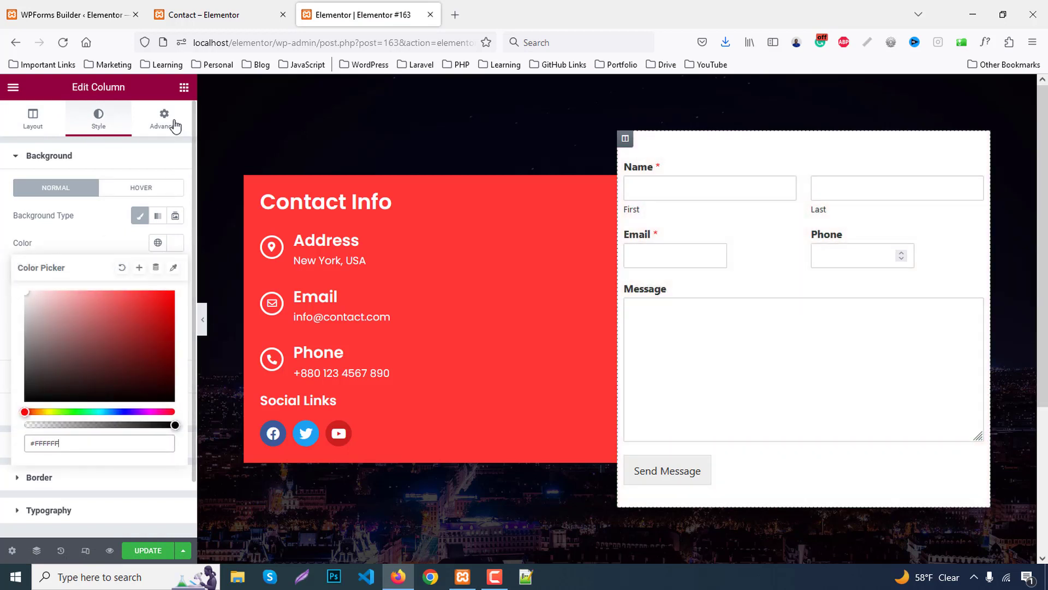
click(138, 141)
- Set the column padding to 25 and width to 65%, then update the page
click(143, 126)
click(34, 256)
text(25)
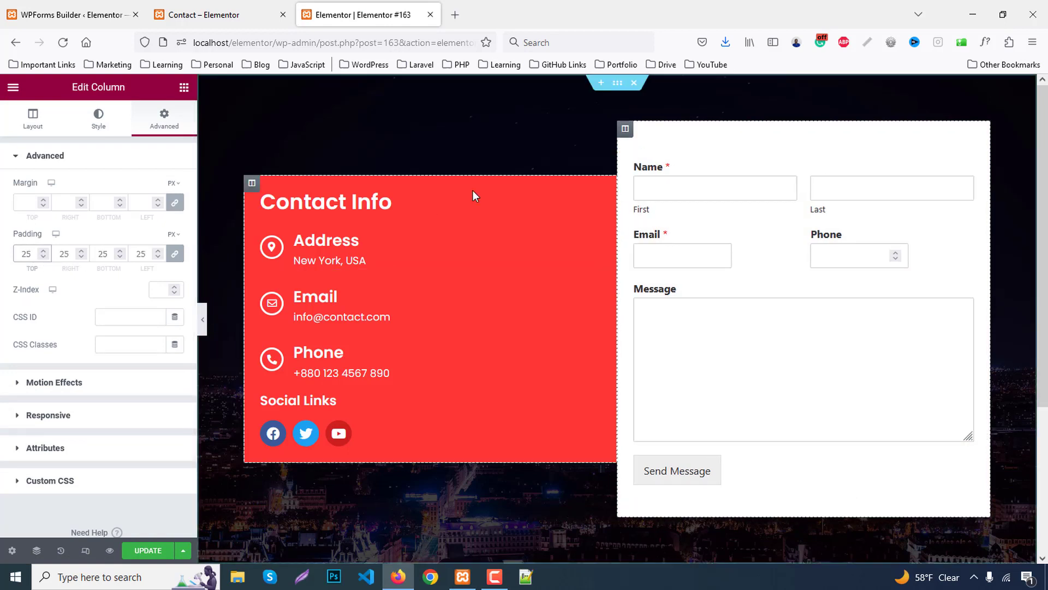
click(32, 117)
click(166, 189)
text(65)
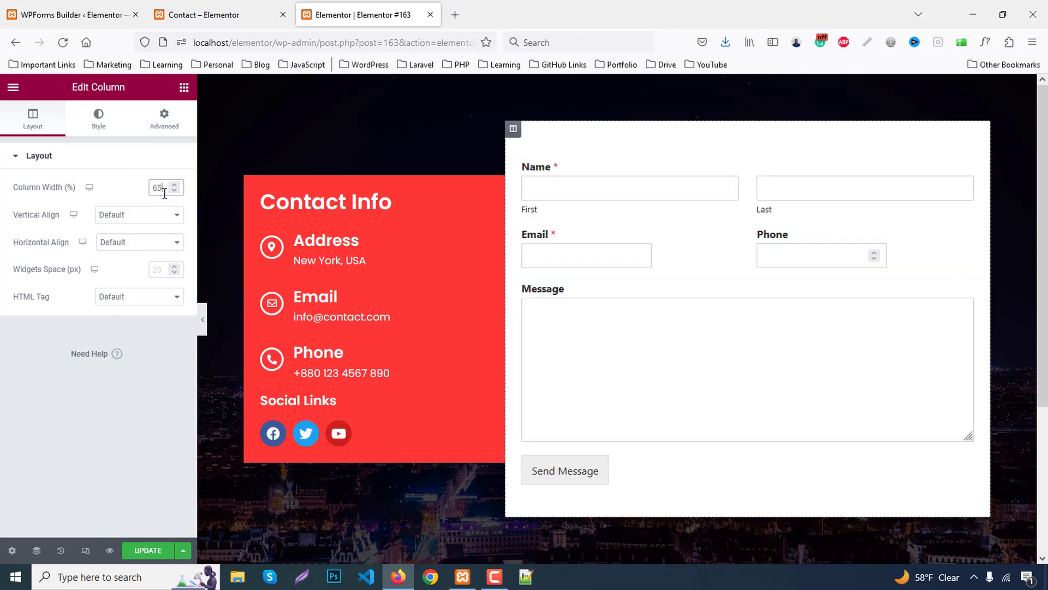
click(150, 551)
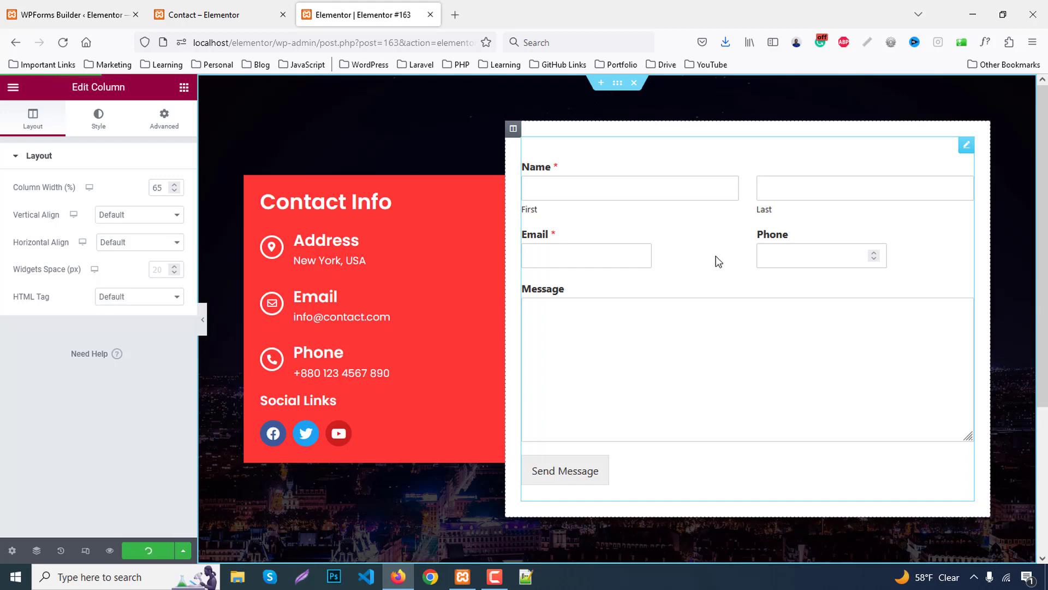
- Back in the form builder, set the Email field size to Large
click(82, 14)
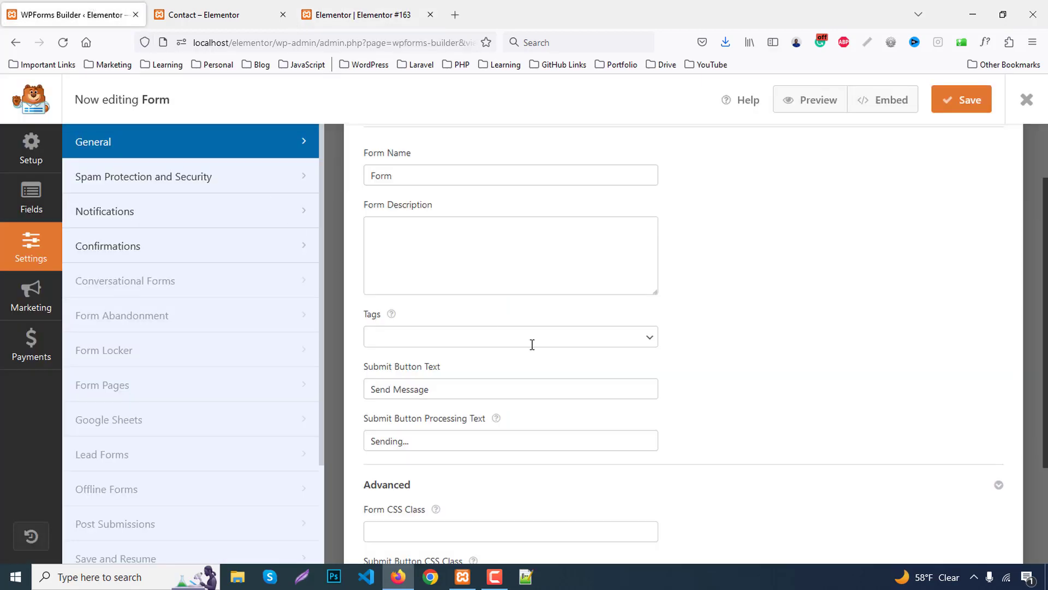
click(31, 204)
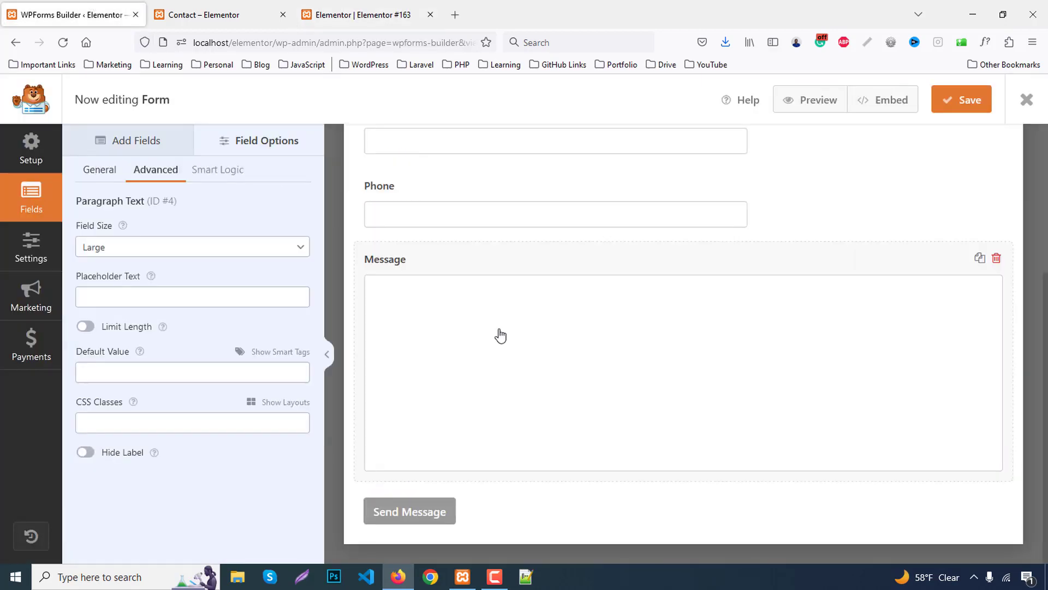
scroll(468, 328, up, 4)
click(466, 347)
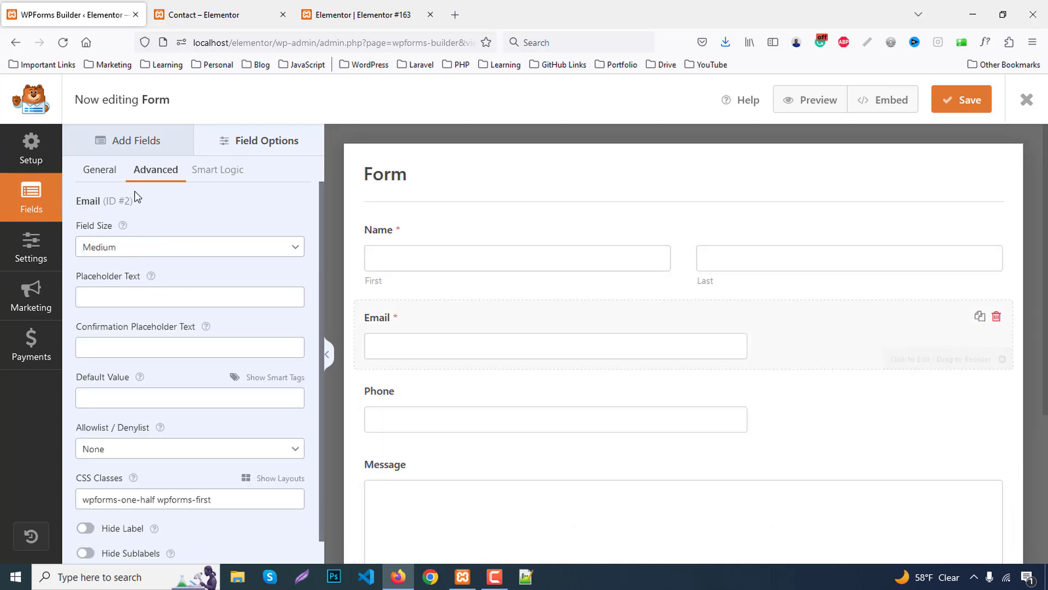
click(131, 246)
click(91, 307)
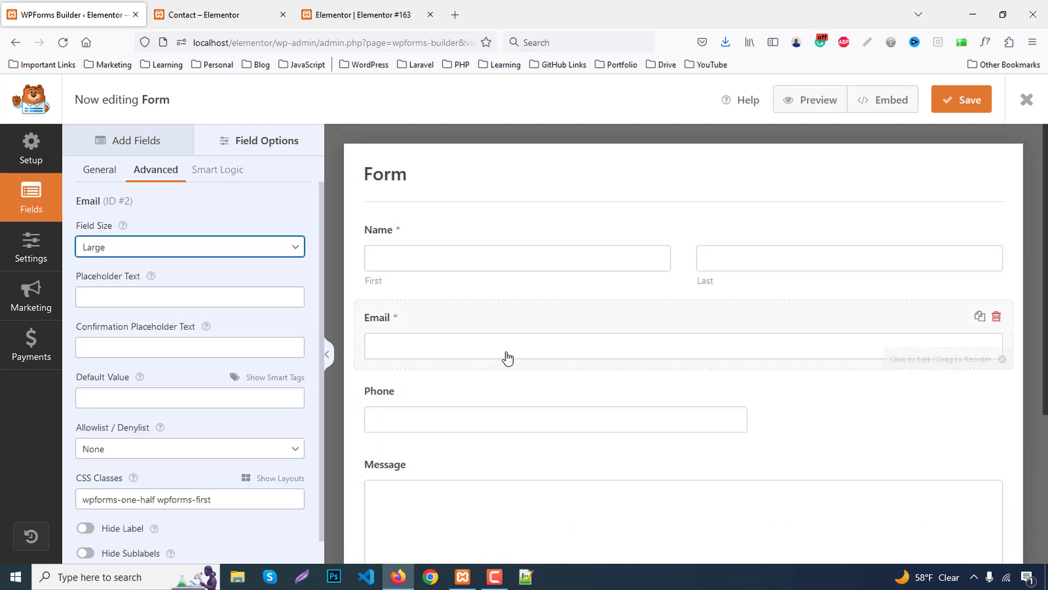
- Set the Phone field size to Large, save the form, and return to Elementor
scroll(491, 349, down, 2)
click(454, 345)
click(129, 248)
click(101, 306)
click(956, 112)
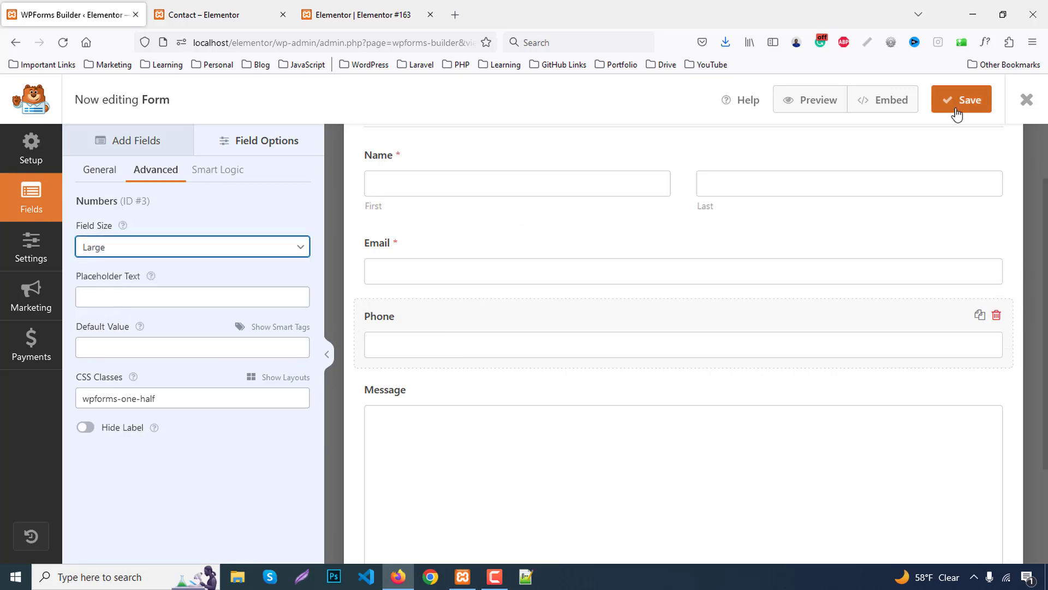
click(333, 12)
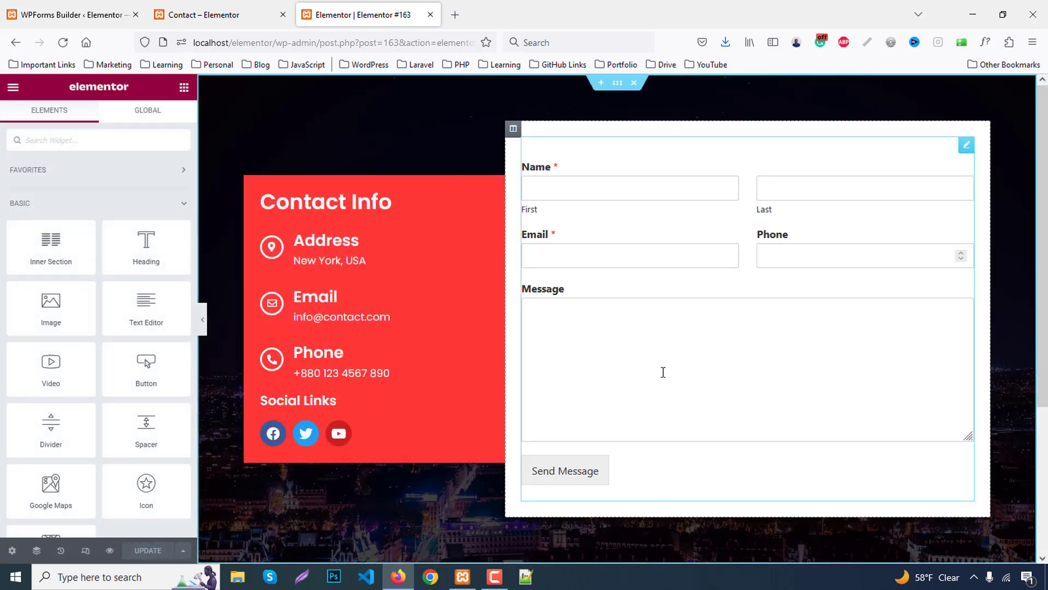
- In the form widget's Custom CSS, add a textarea rule with height 100px !important
click(623, 360)
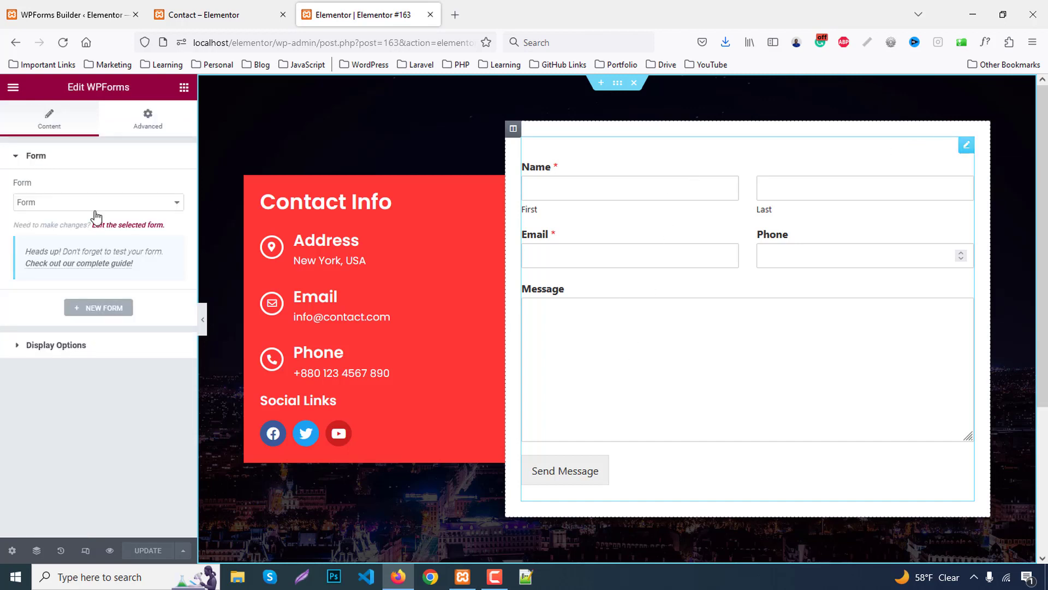
click(151, 121)
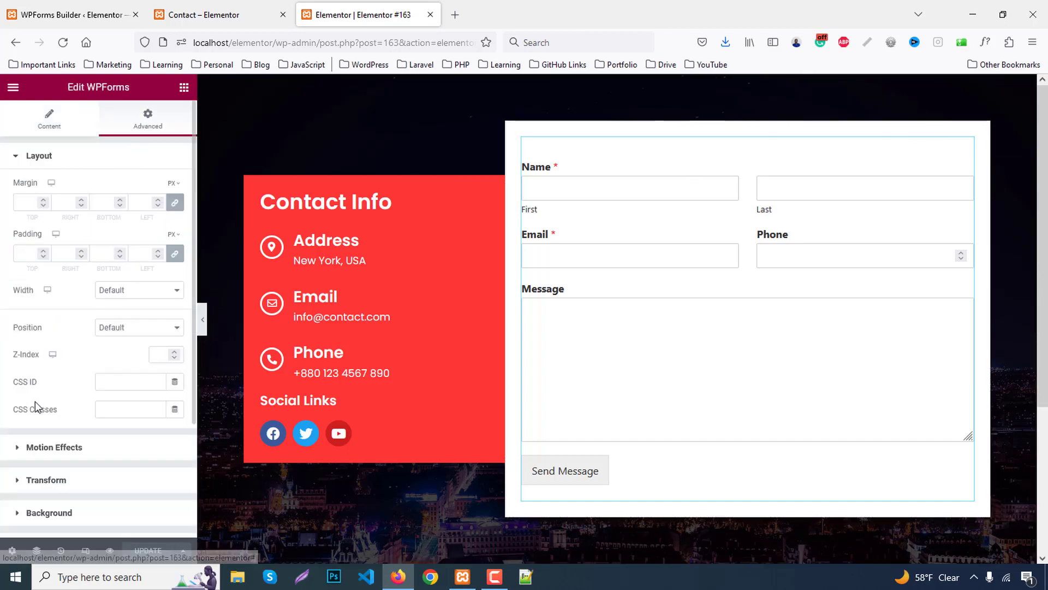
scroll(36, 407, down, 3)
click(59, 525)
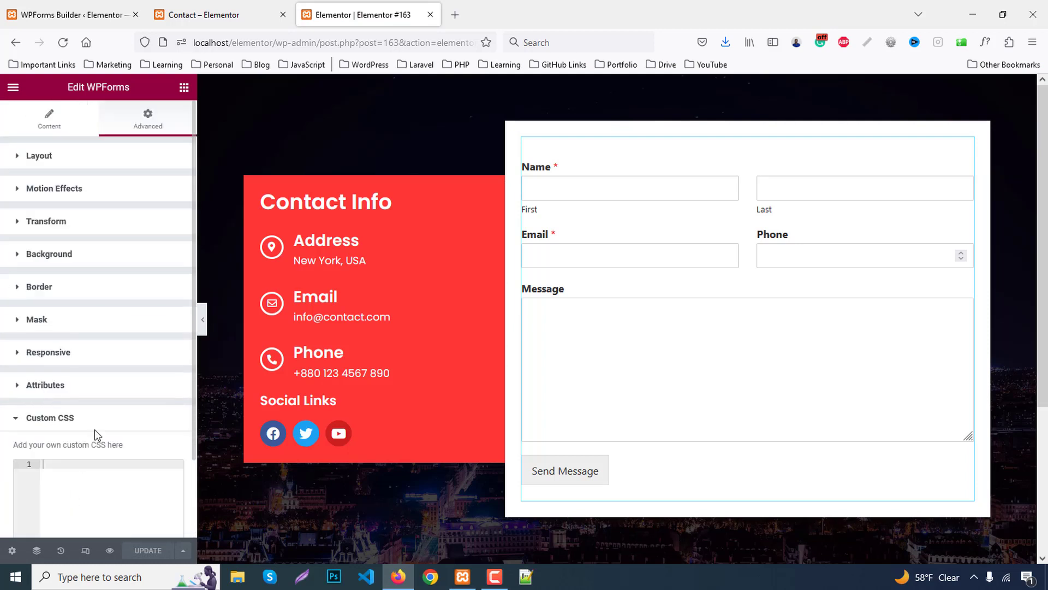
scroll(89, 449, down, 2)
click(136, 395)
text(s)
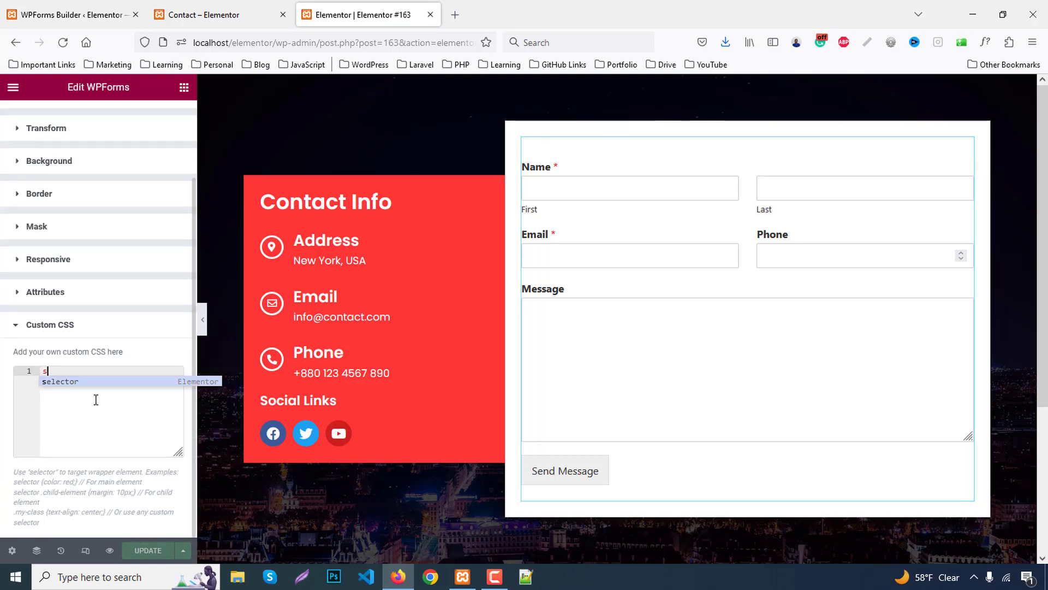
text(elector te)
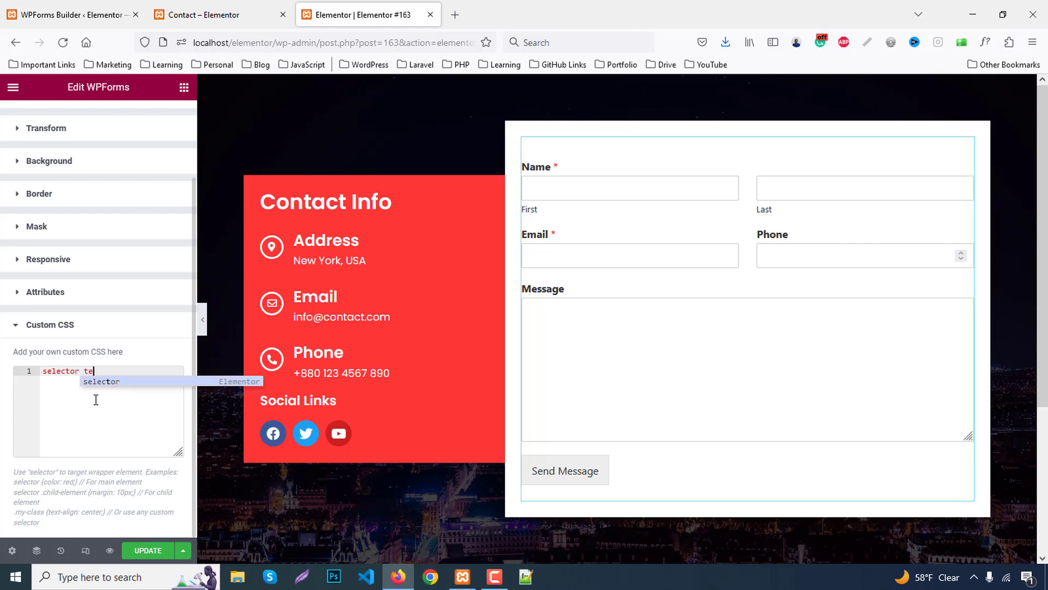
text(xtarea{)
key(Return)
text(height)
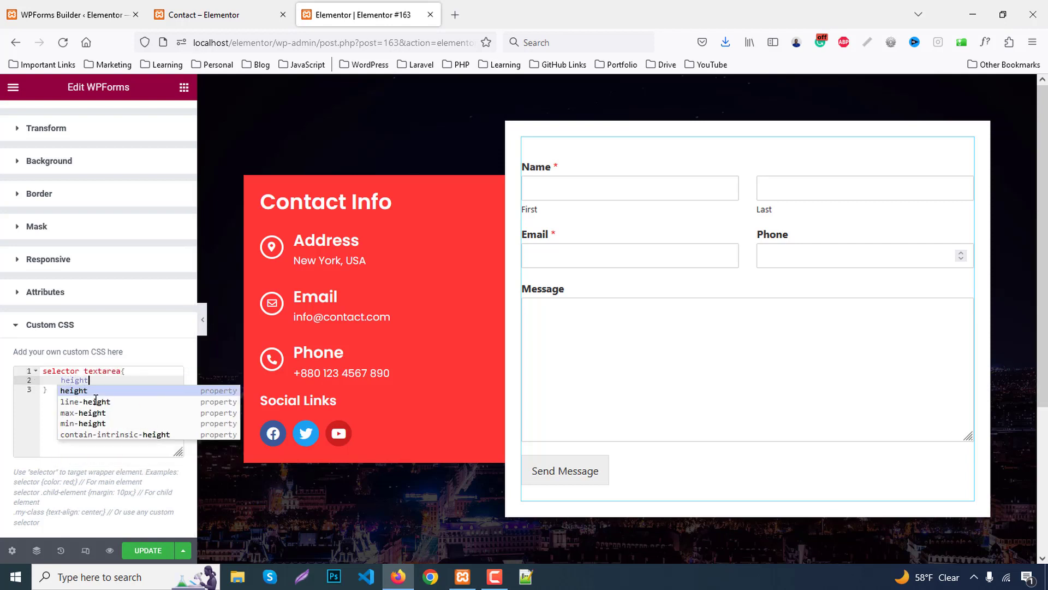
key(Return)
text(100px !important;)
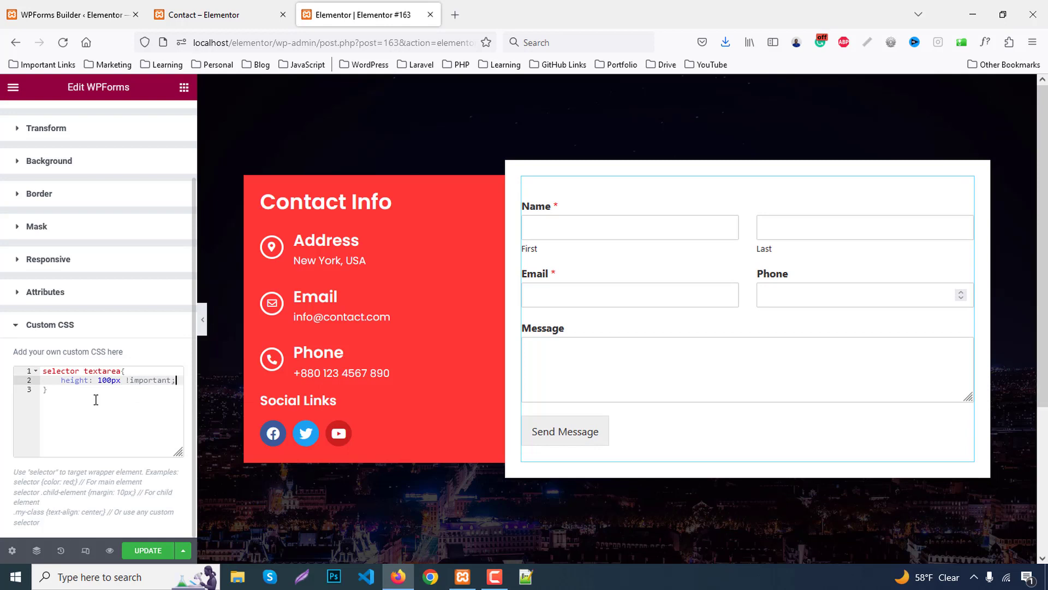
- Add a button rule with background-color #ff3636 !important
click(95, 400)
key(Return)
text(selector bu)
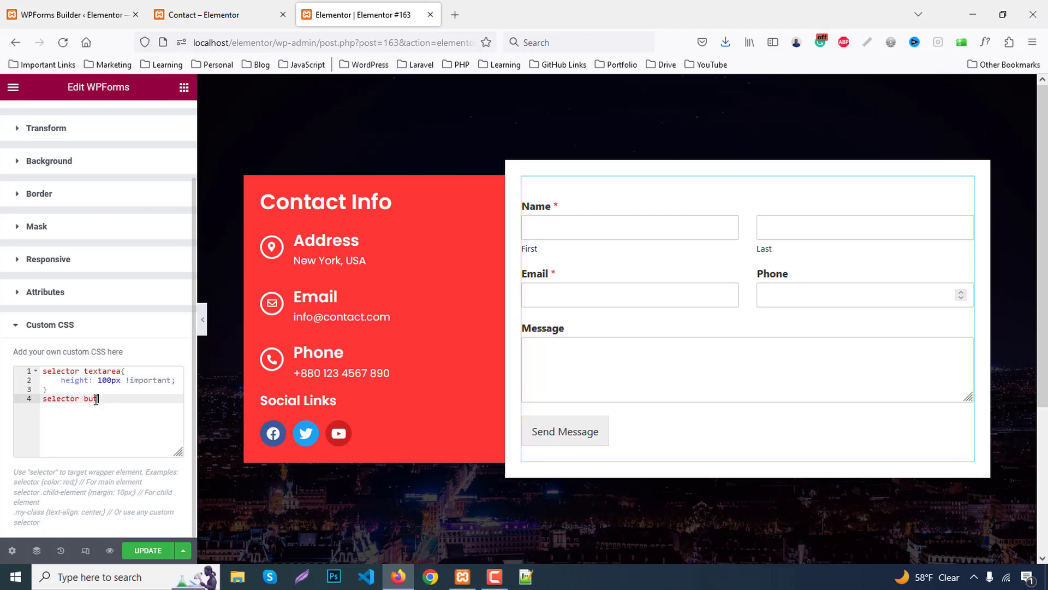
text(tton {)
key(Return)
text(ba)
key(Down)
key(Return)
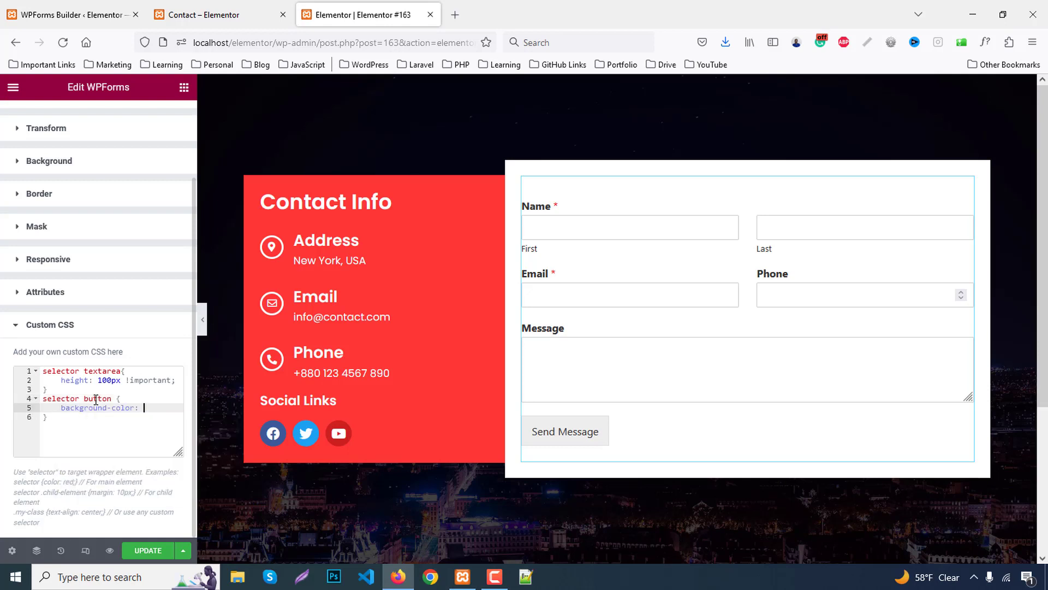
text(#ff3636 !im)
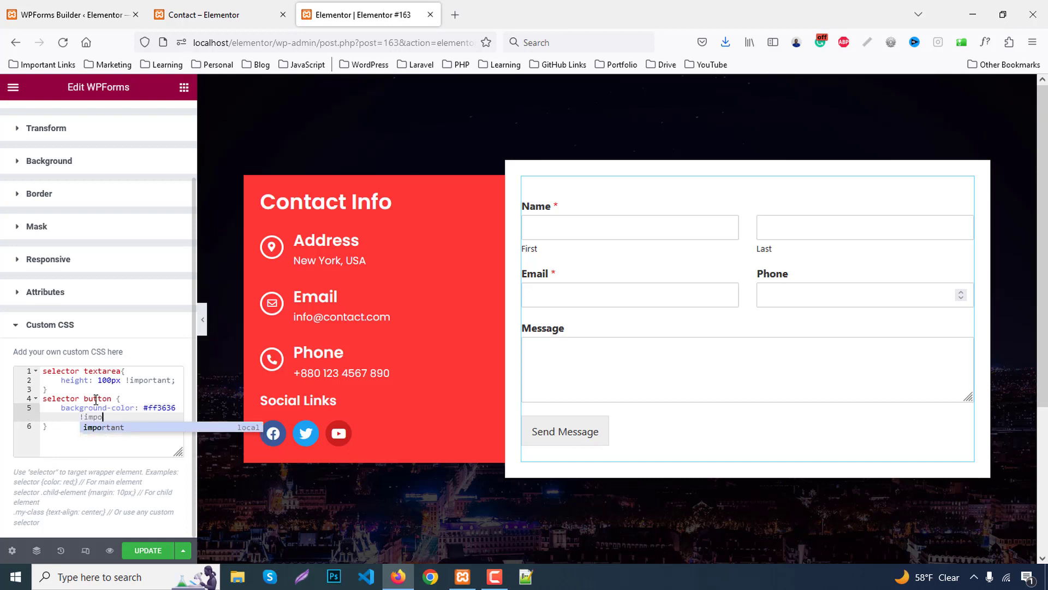
text(po)
key(Return)
key(Down)
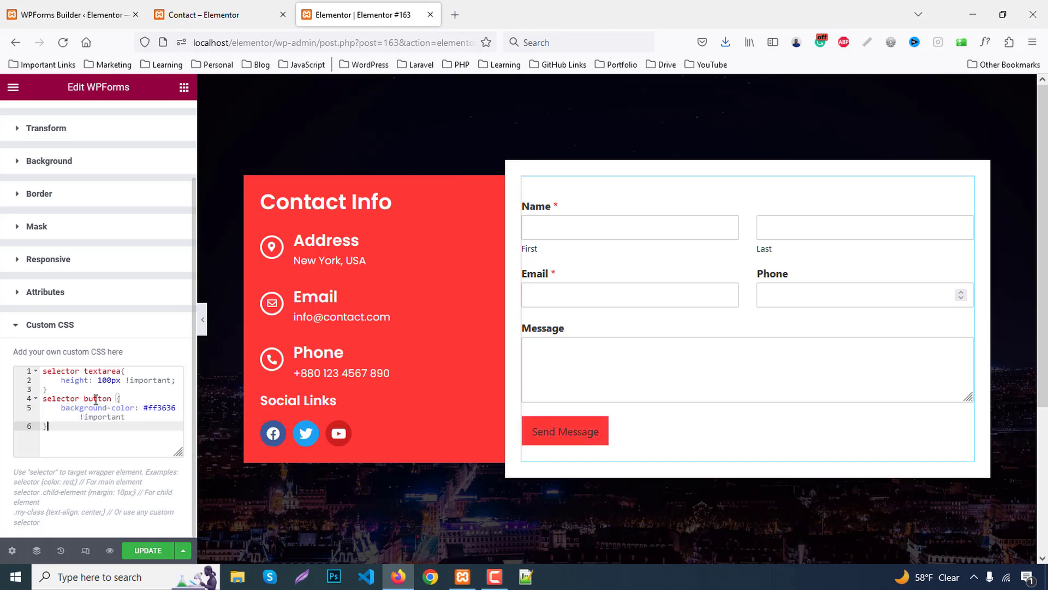
key(Left)
text(;)
- Give the button white text (color #fff !important) and font-weight 700
key(Return)
text(color: #fff;)
key(Return)
key(Up)
key(End)
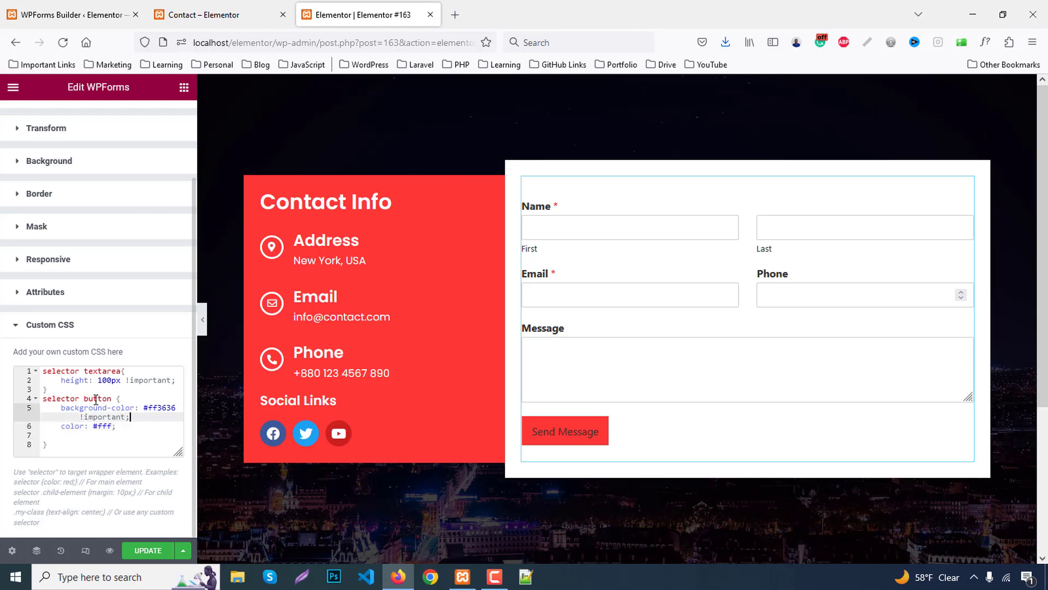
text(!important)
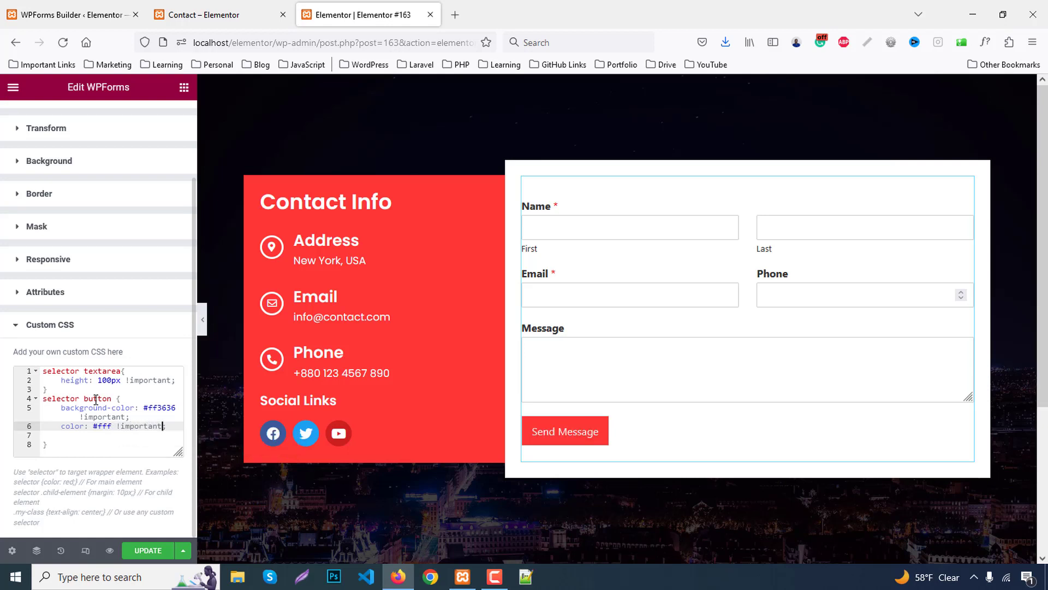
key(Return)
text(font)
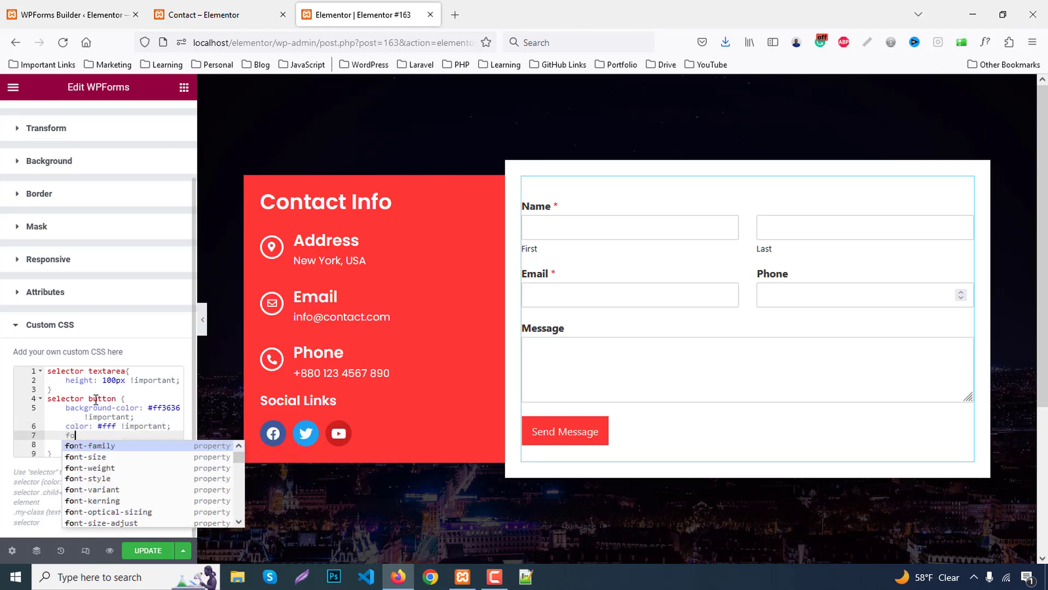
key(Down)
key(Down)
key(Return)
text(700)
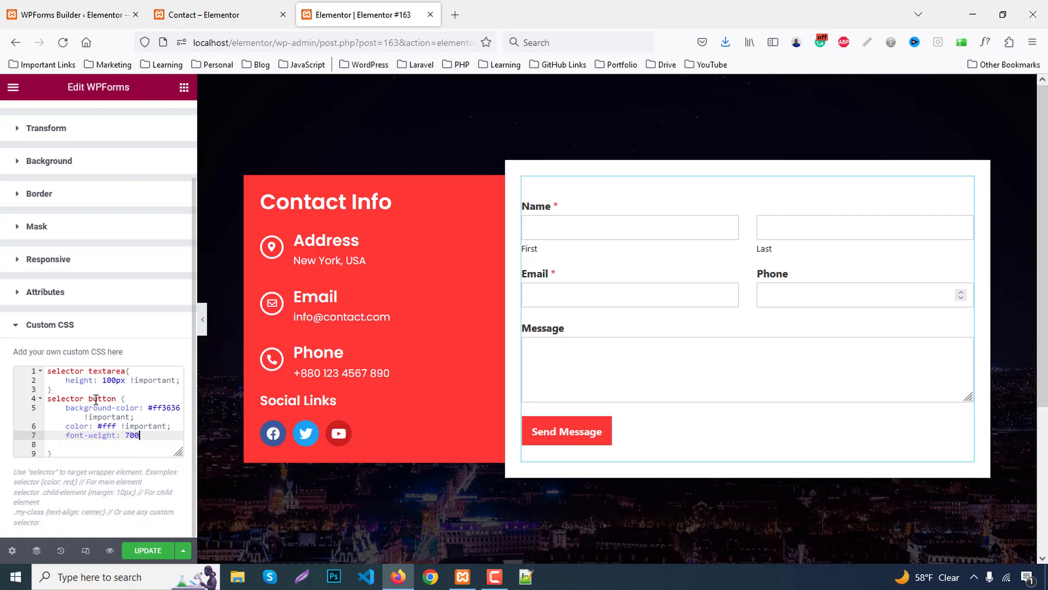
- Unlink the Contact Info heading's margins and enter a bottom margin of 30
click(333, 203)
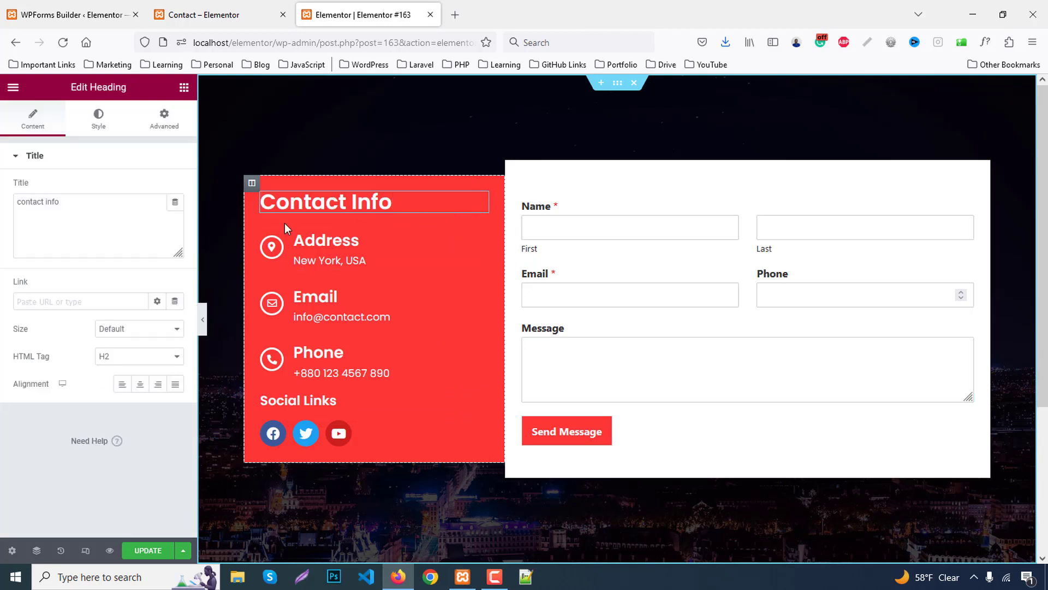
click(164, 119)
click(174, 203)
click(99, 201)
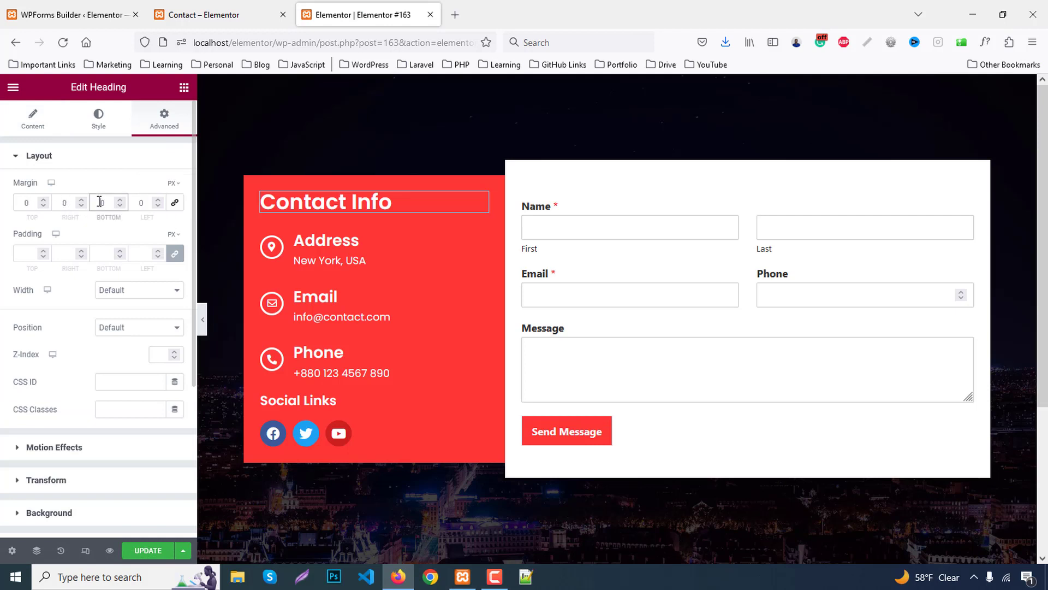
text(30)
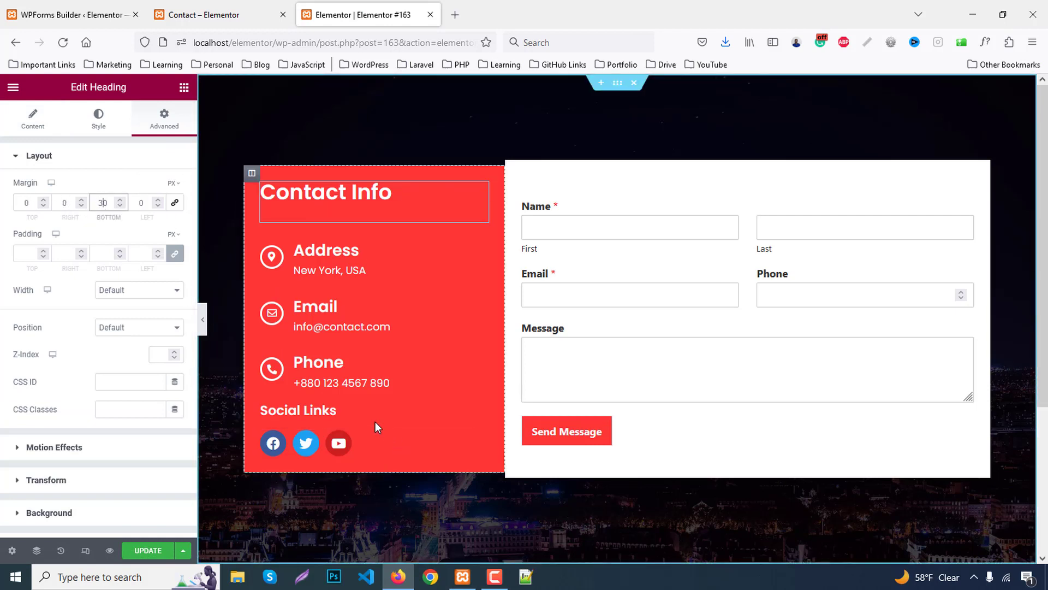
- Give the Social Links heading a 30px top margin
click(364, 406)
click(164, 119)
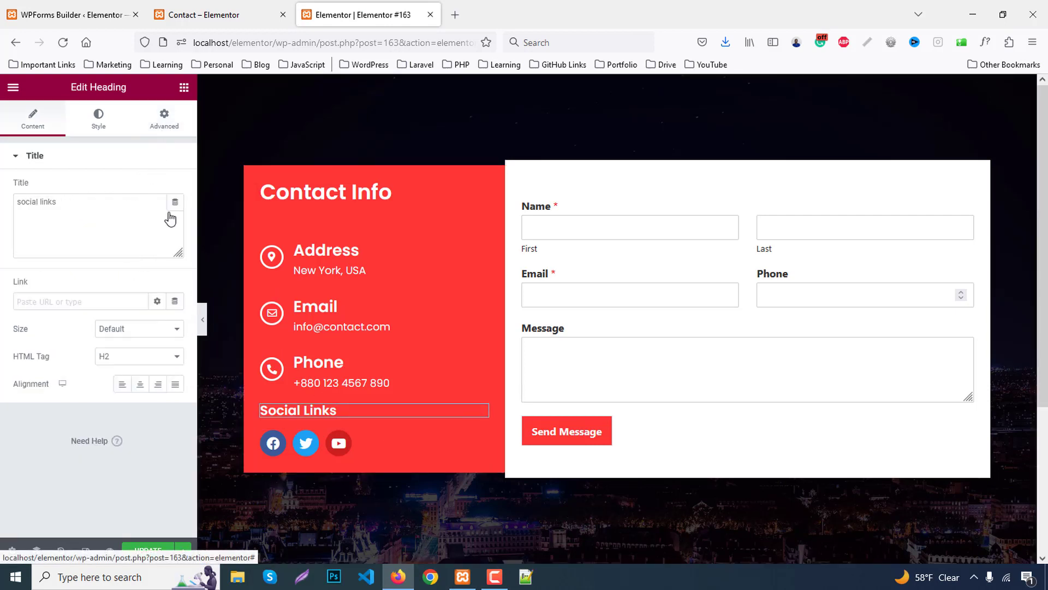
click(26, 197)
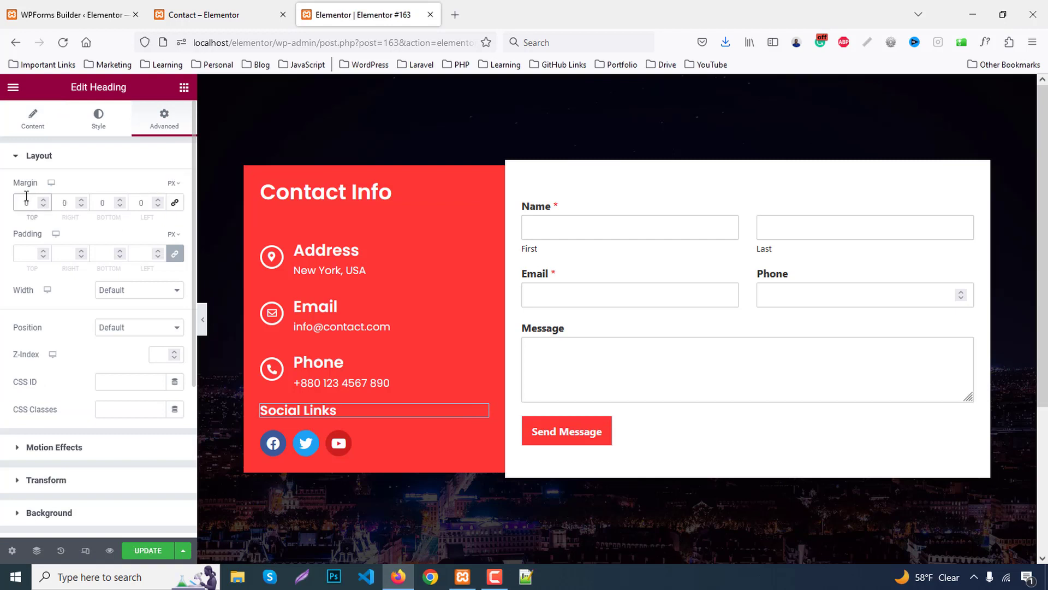
text(30)
- Adjust the Contact Info heading's bottom margin to 16px and update the page
click(382, 183)
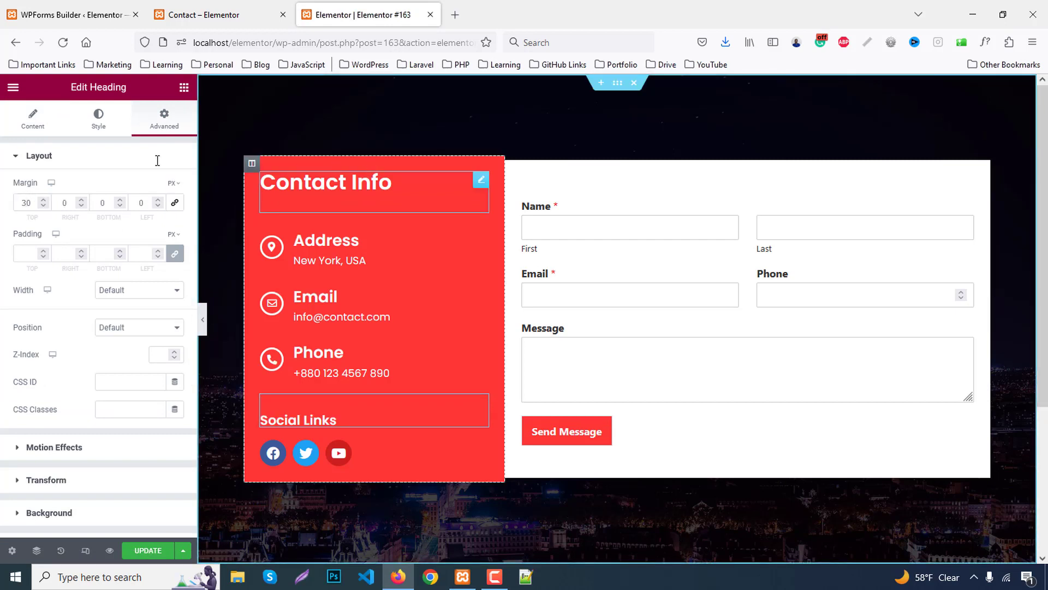
click(106, 199)
key(Down)
key(Down)
key(Down)
key(Down)
key(Down)
key(Down)
key(Down)
key(Down)
key(Down)
key(Down)
key(Down)
key(Down)
key(Down)
key(Down)
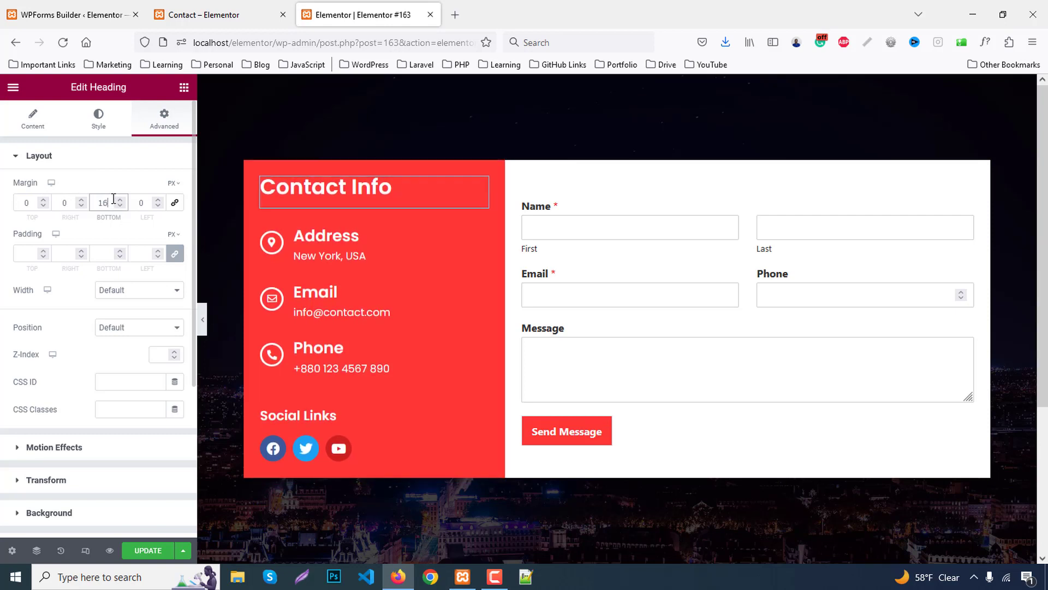
click(119, 199)
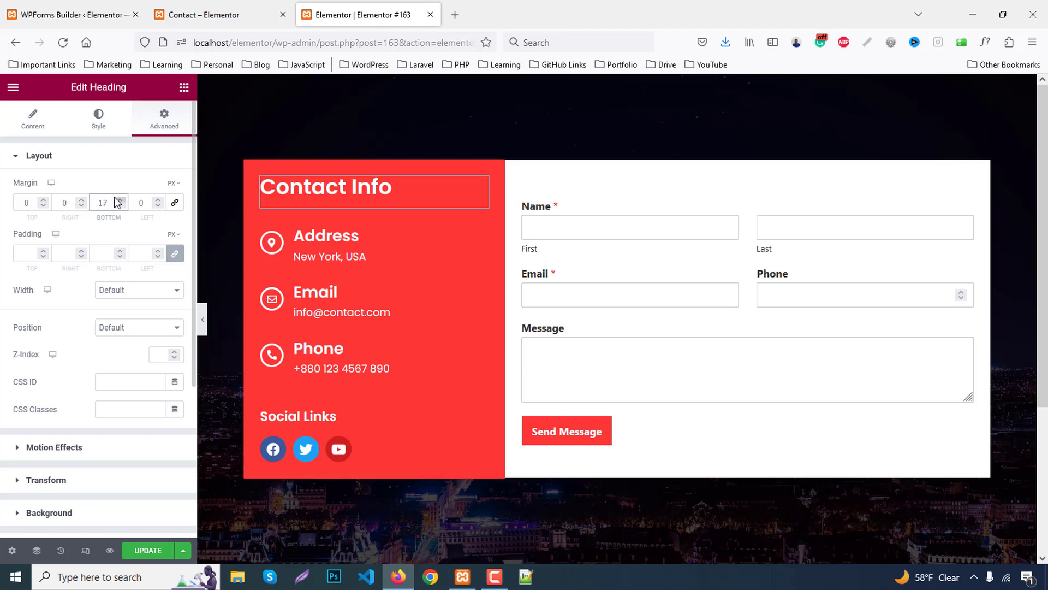
key(Down)
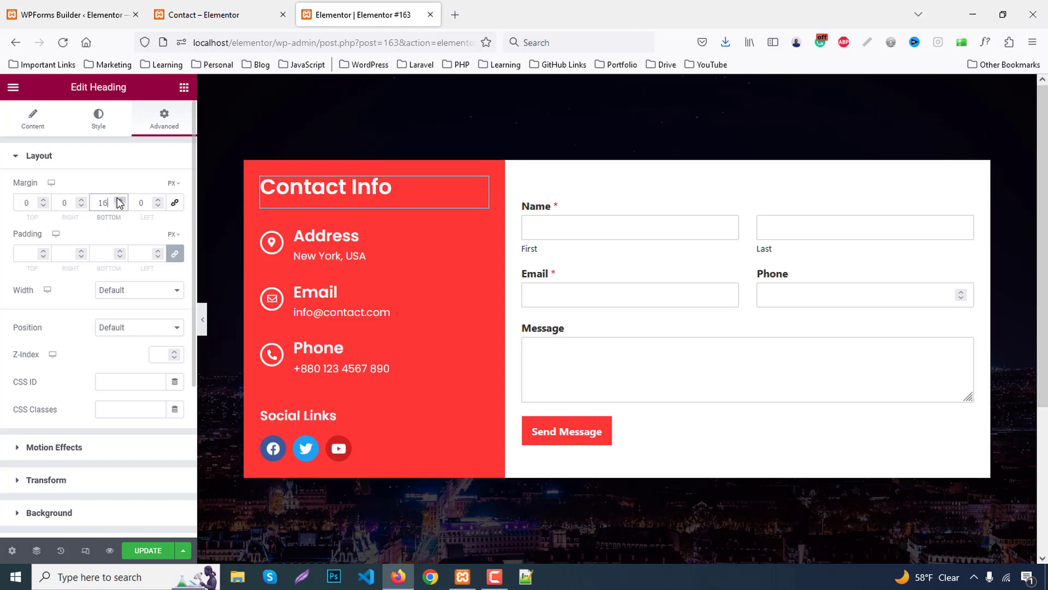
click(137, 551)
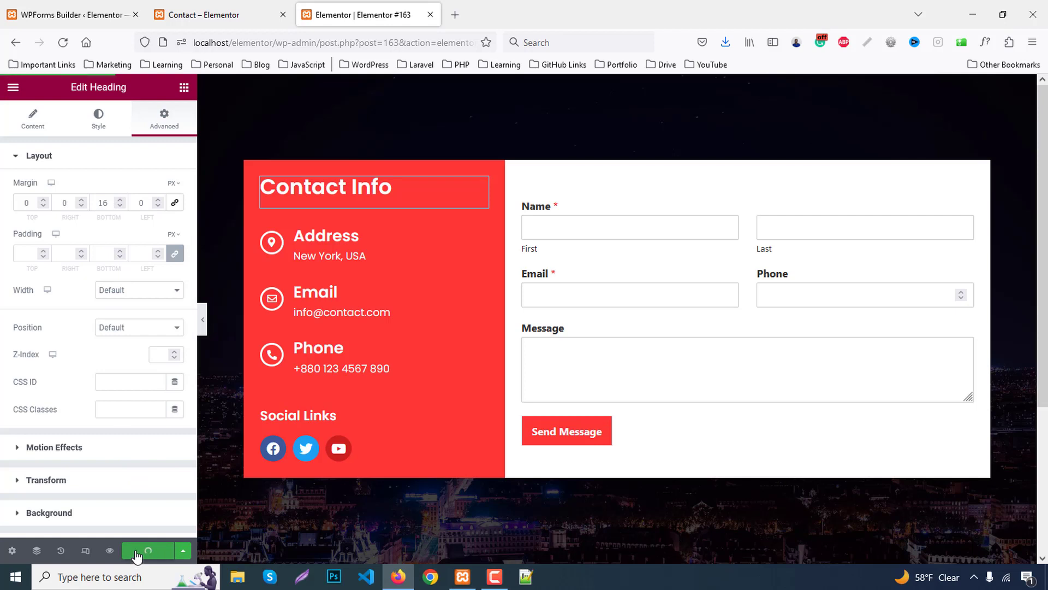
- Preview the page with the styled contact section in a new browser tab
click(108, 551)
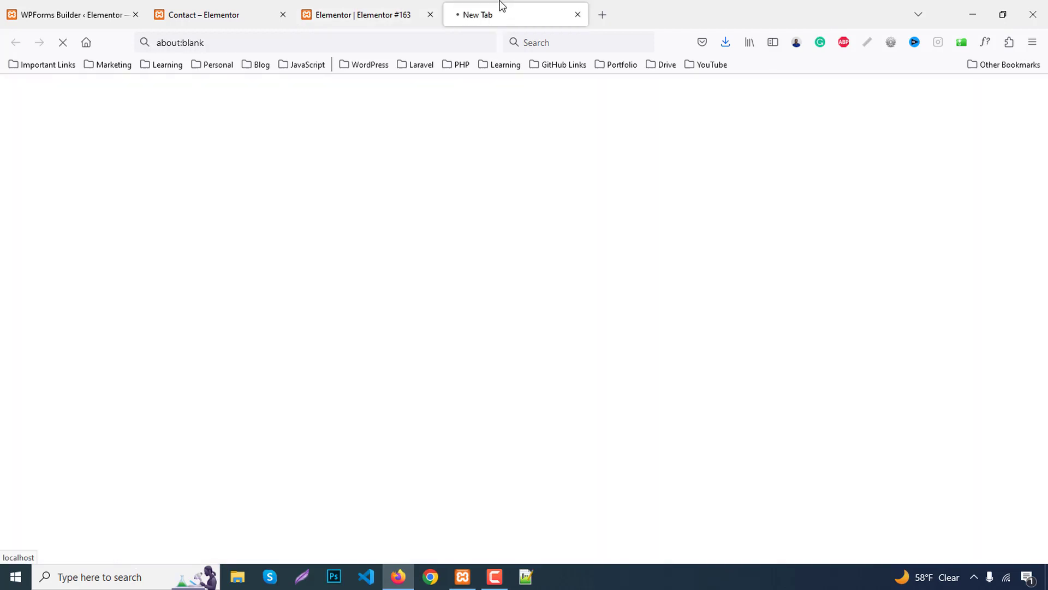